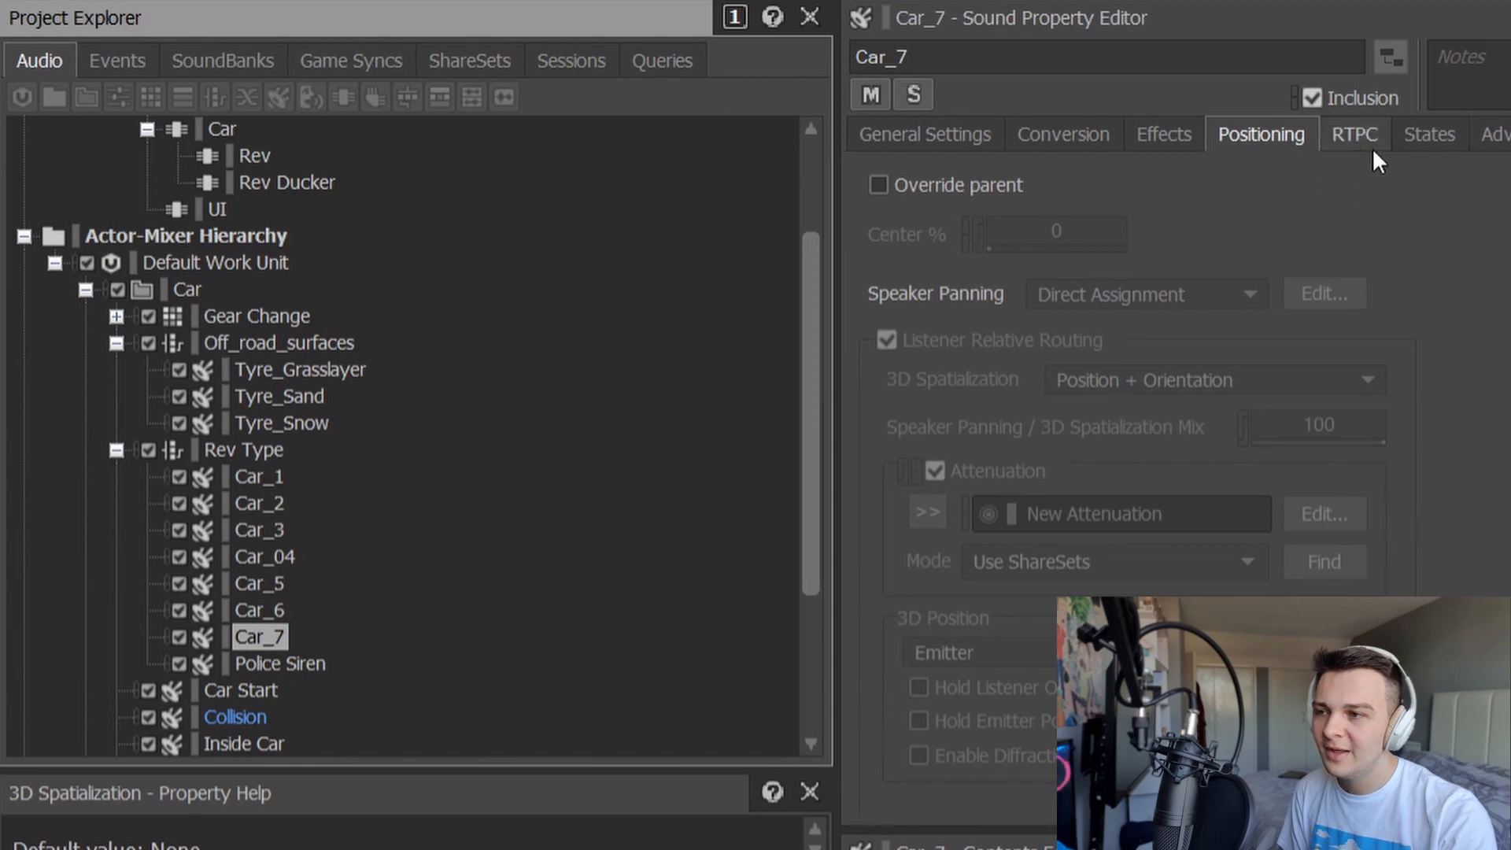
Open Car_1's general settings and audition every Rev Type sound in order from Car_1 through Police Siren
click(259, 477)
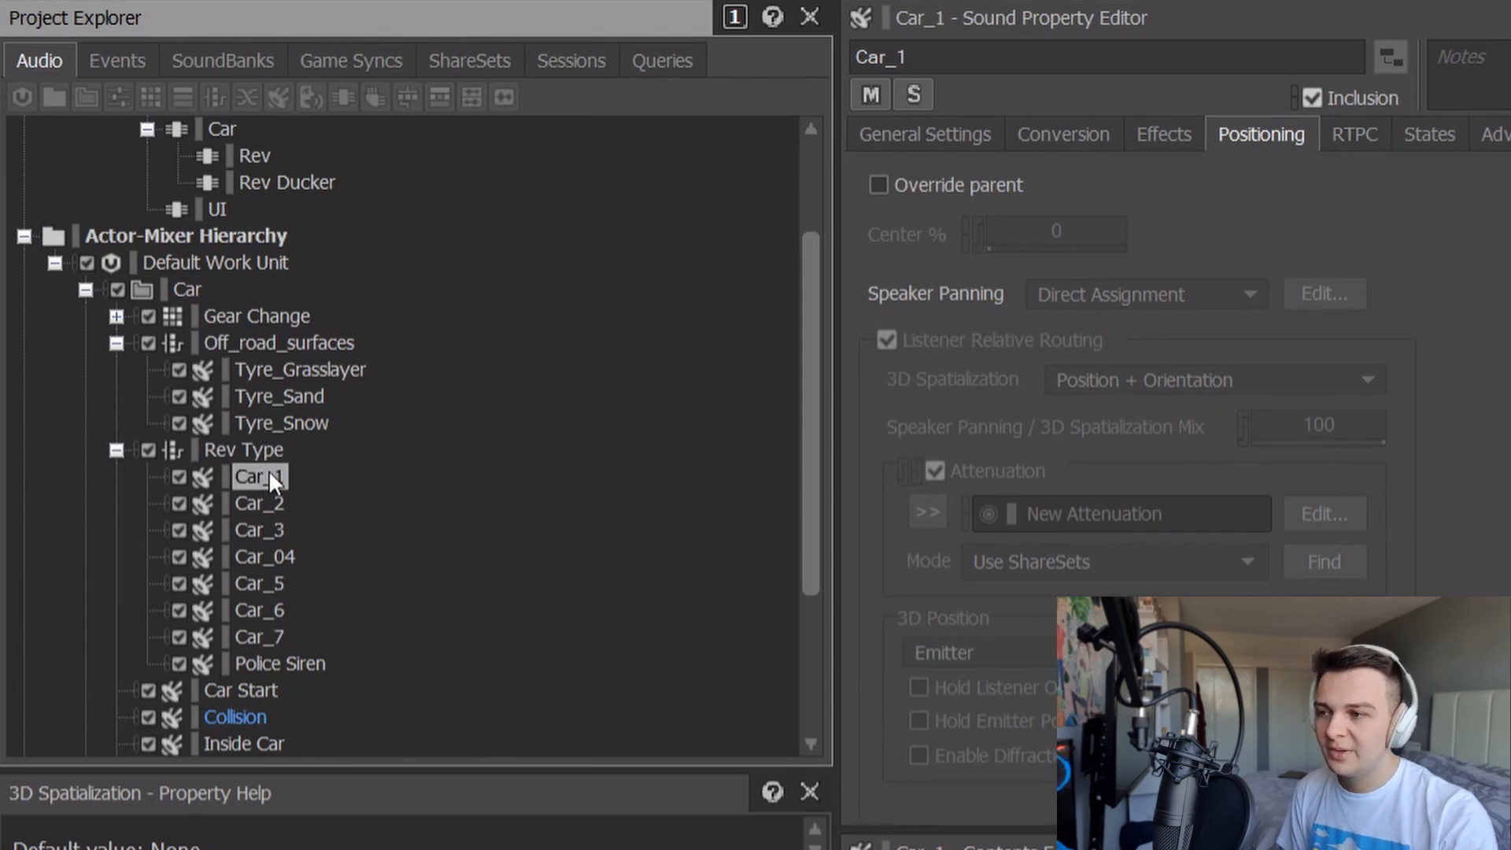
click(973, 138)
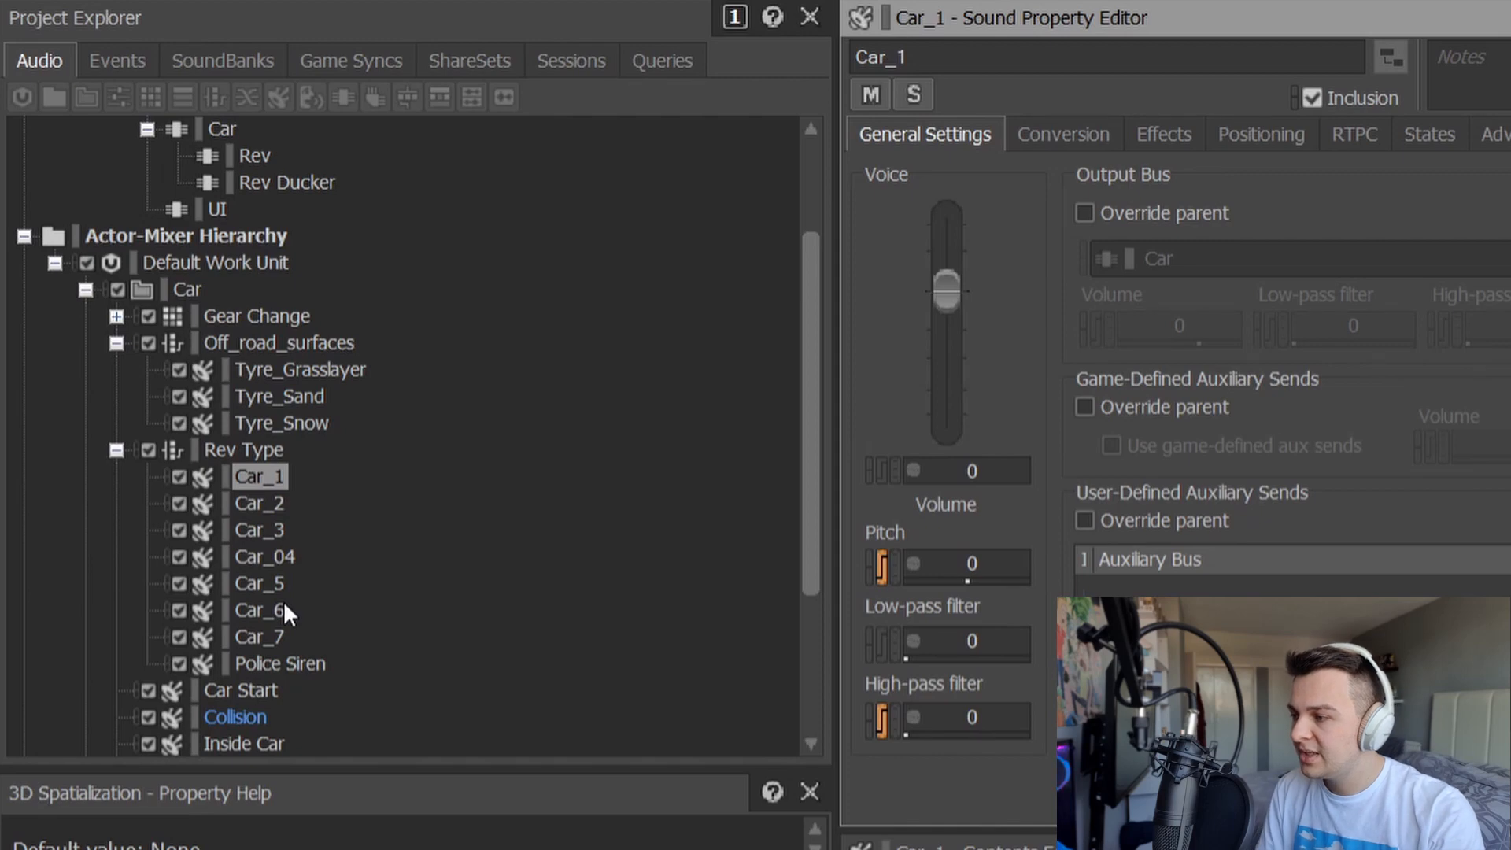
click(259, 482)
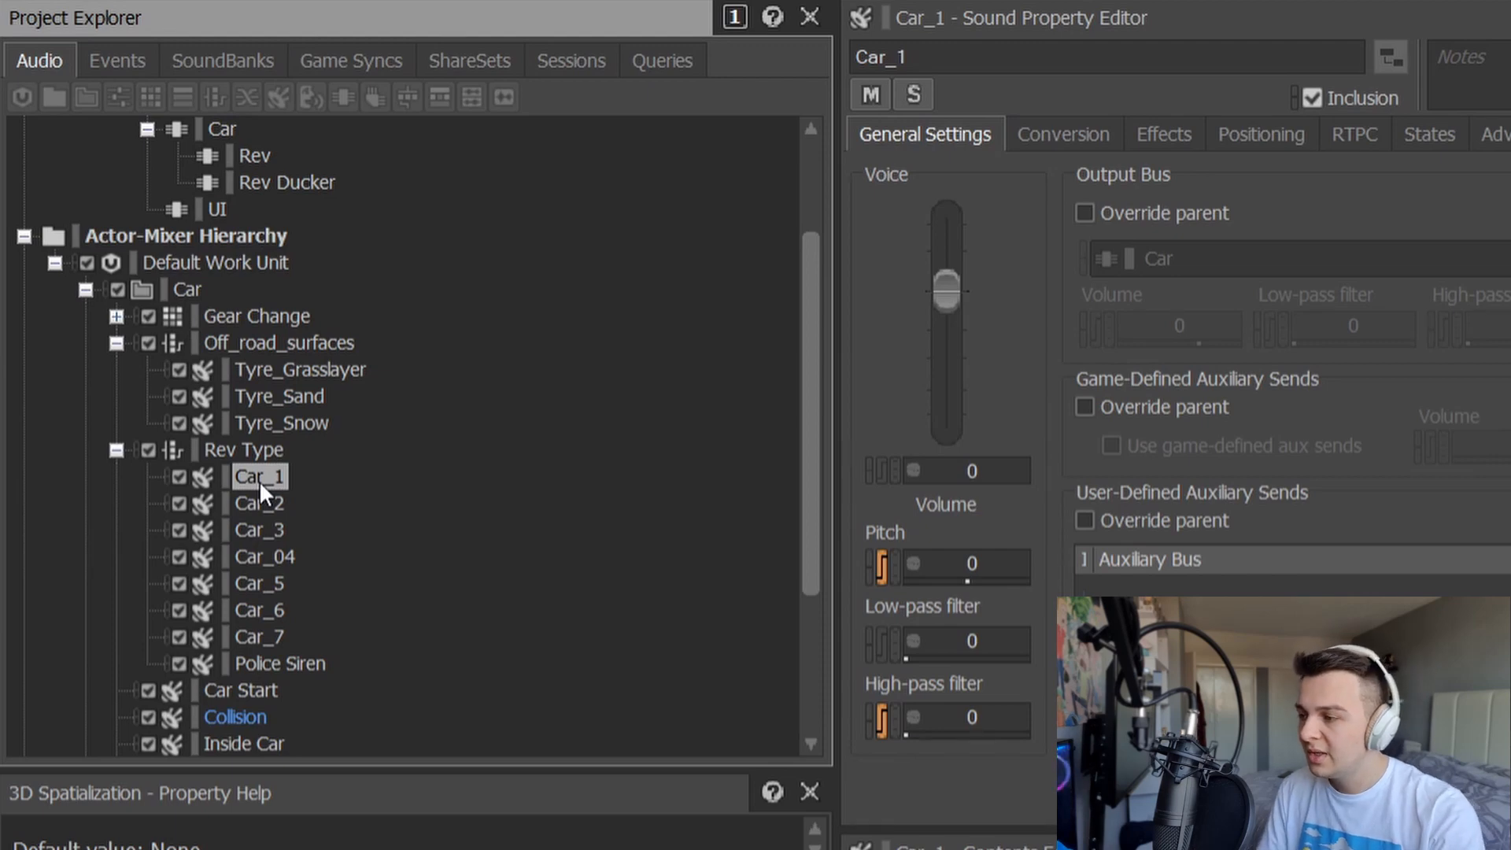
key(space)
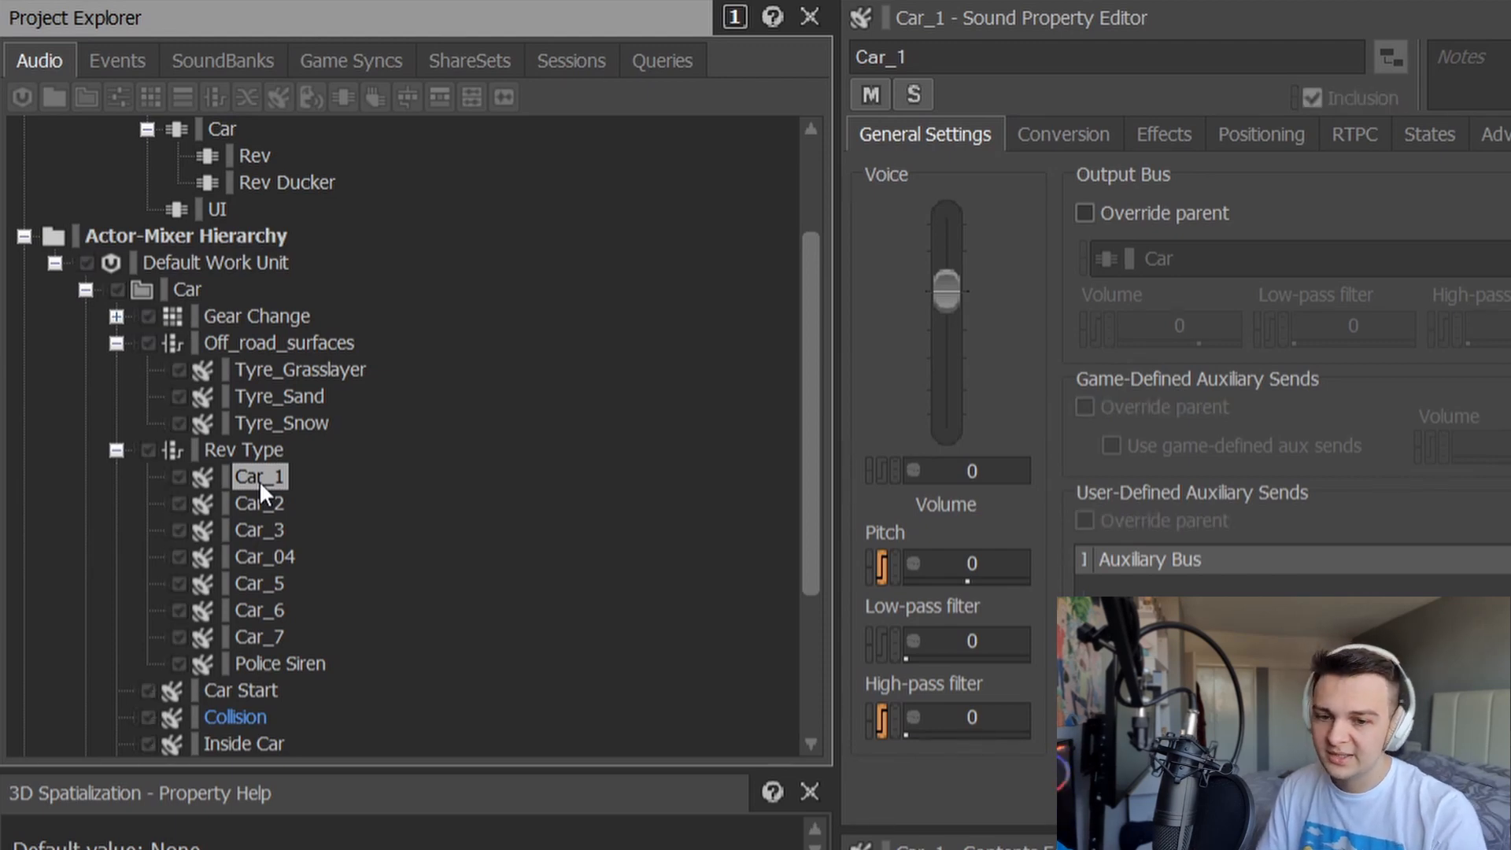
key(Down)
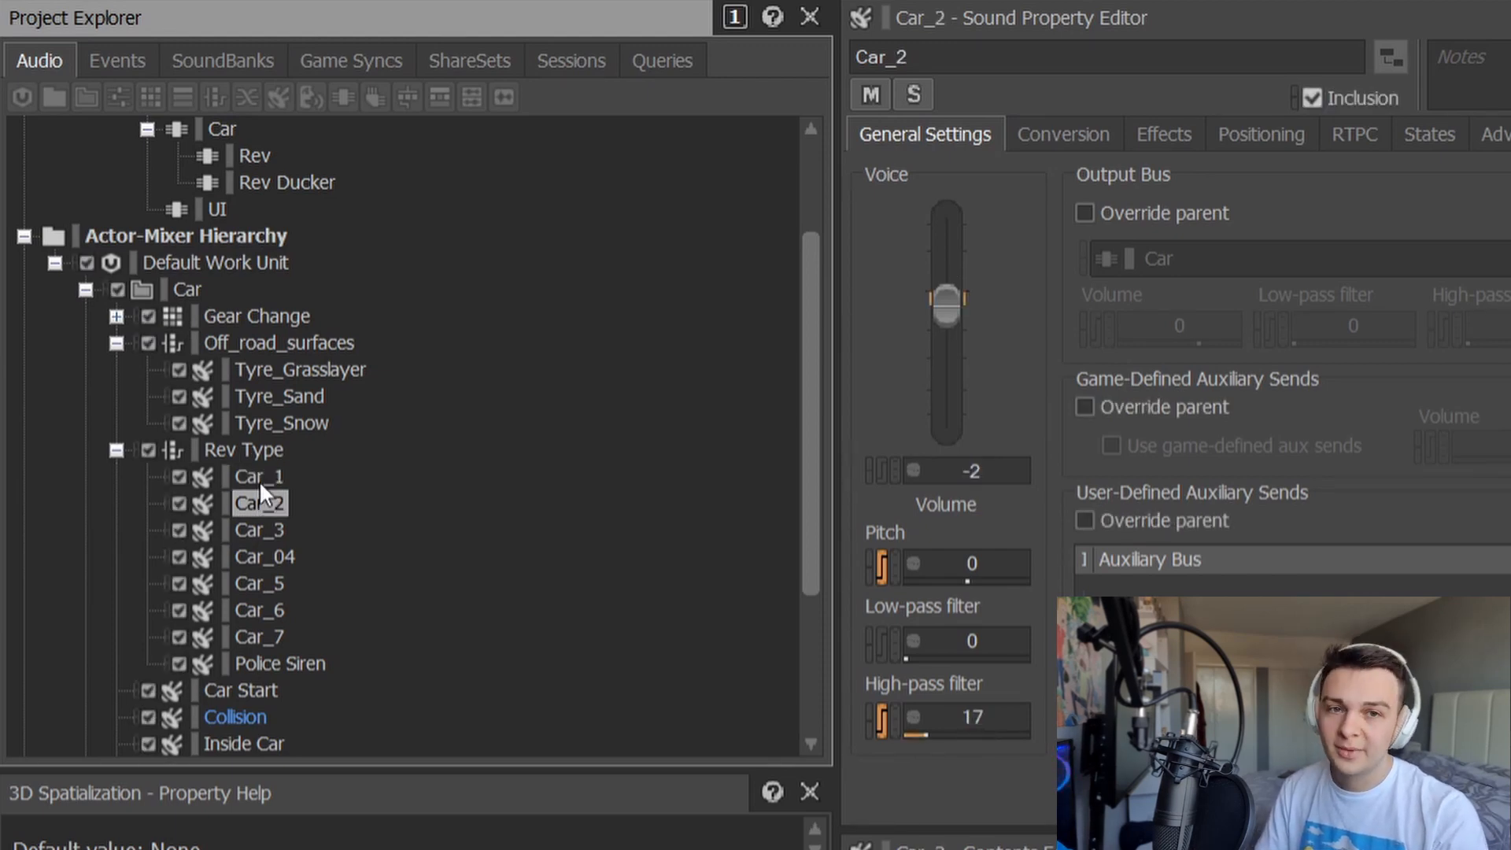
key(space)
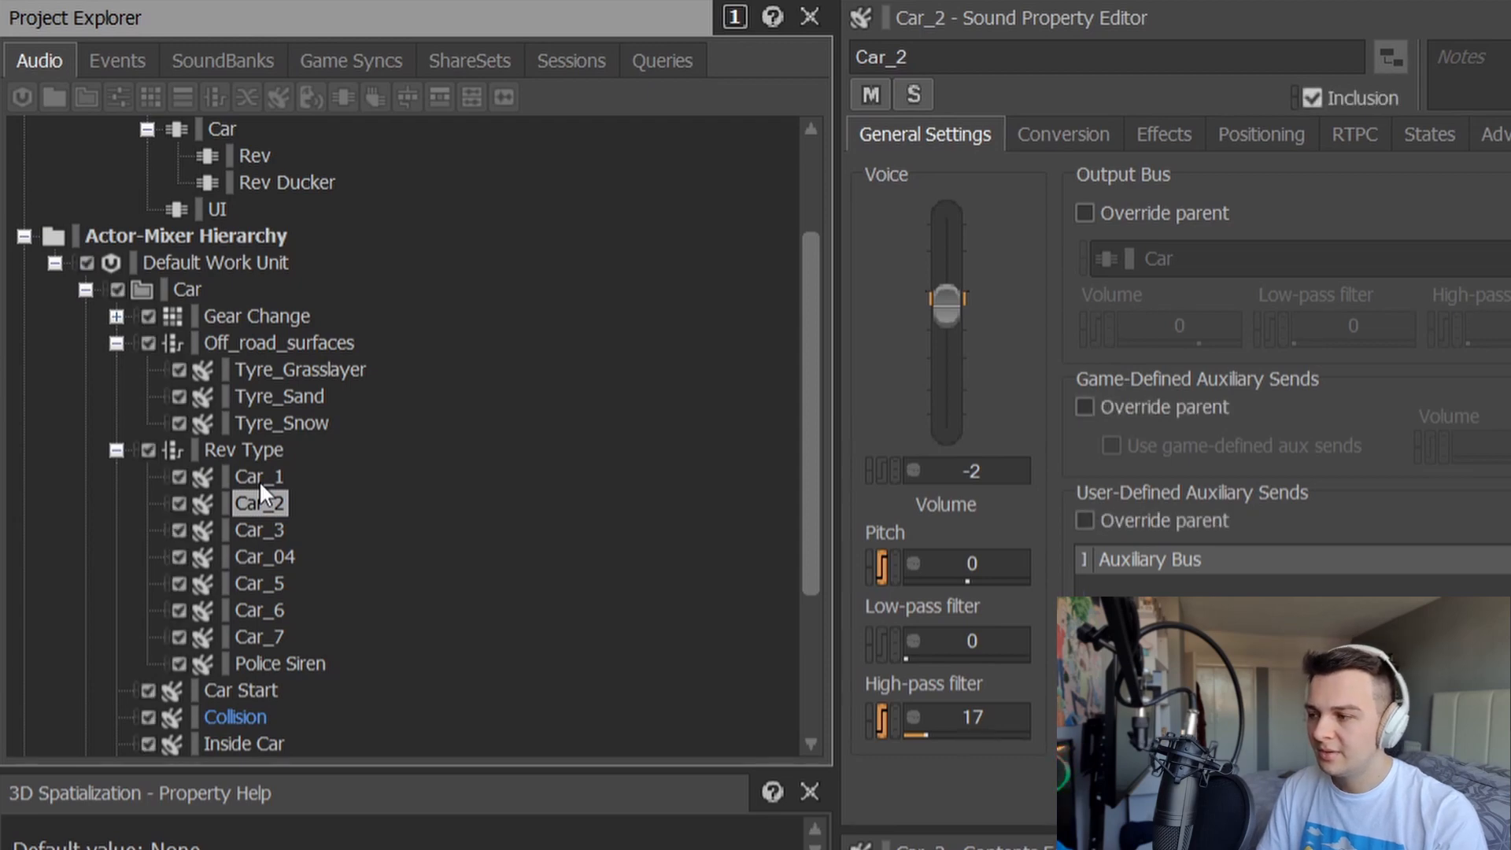
key(Down)
key(space)
key(Down)
key(space)
key(Down)
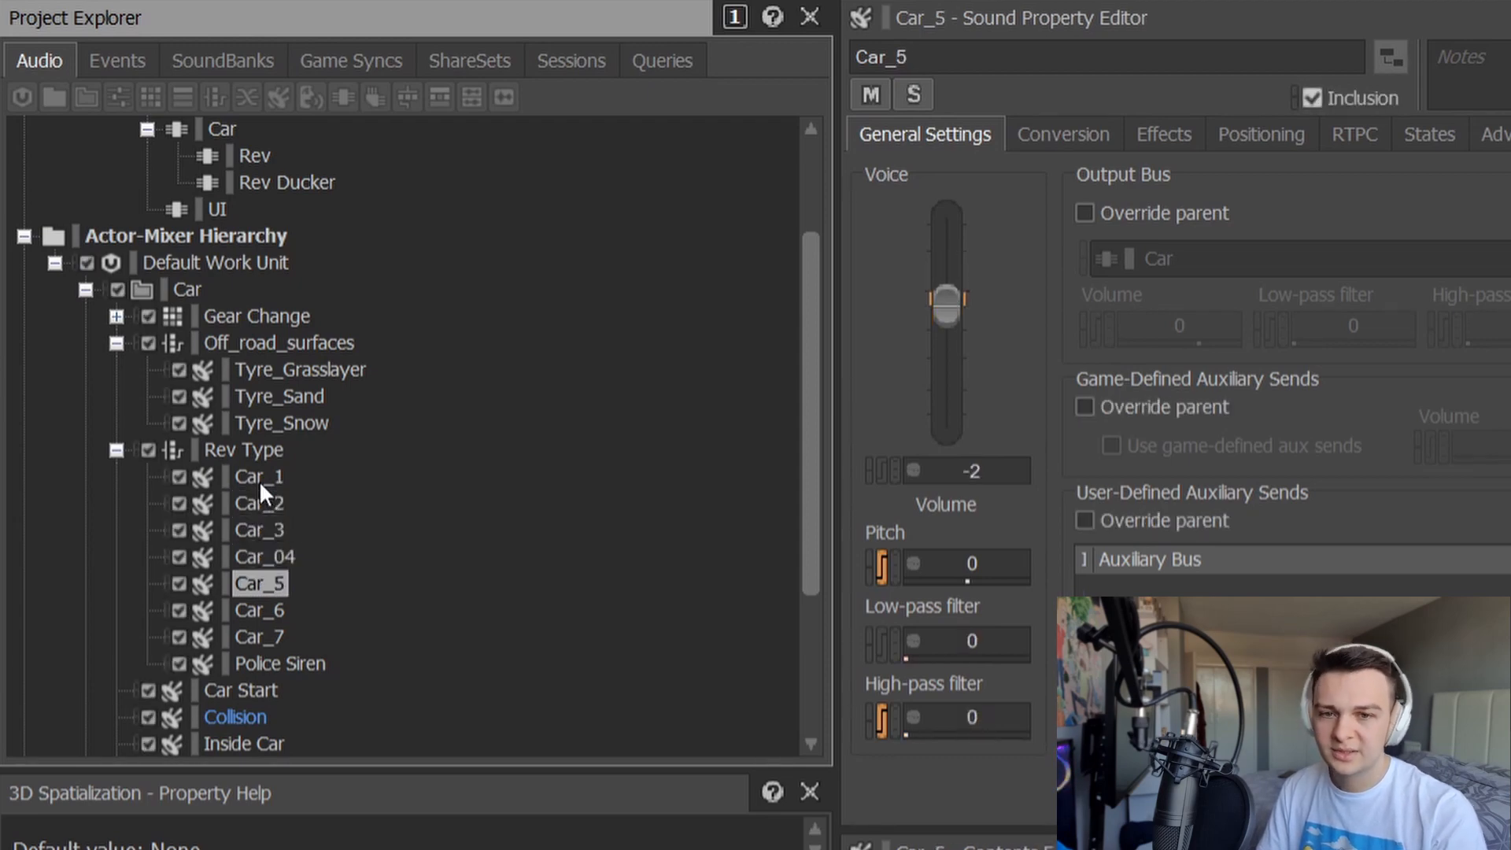
key(space)
key(Down)
key(space)
key(Down)
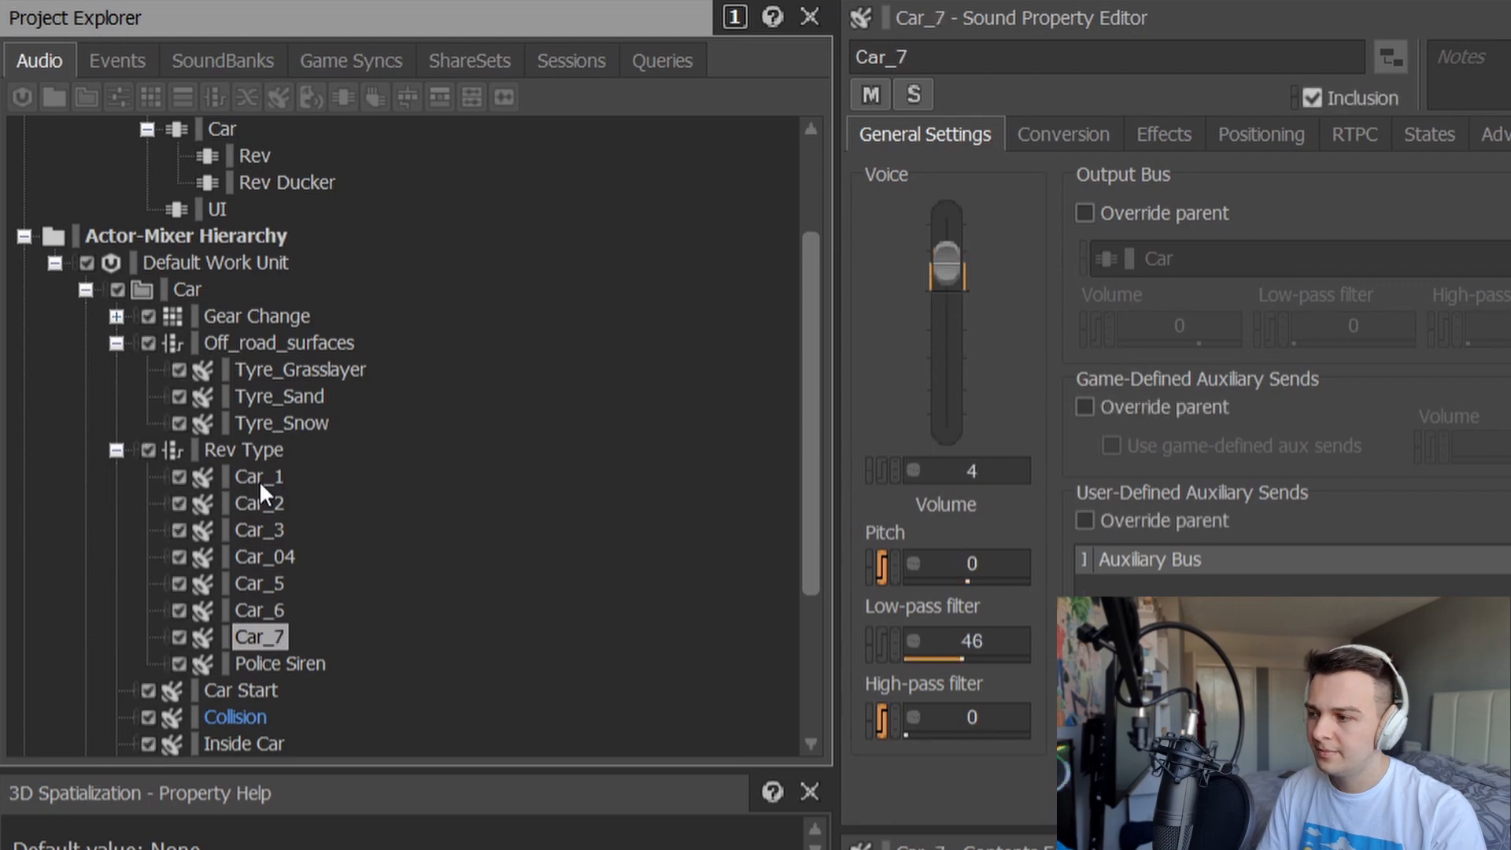
key(space)
key(Down)
key(space)
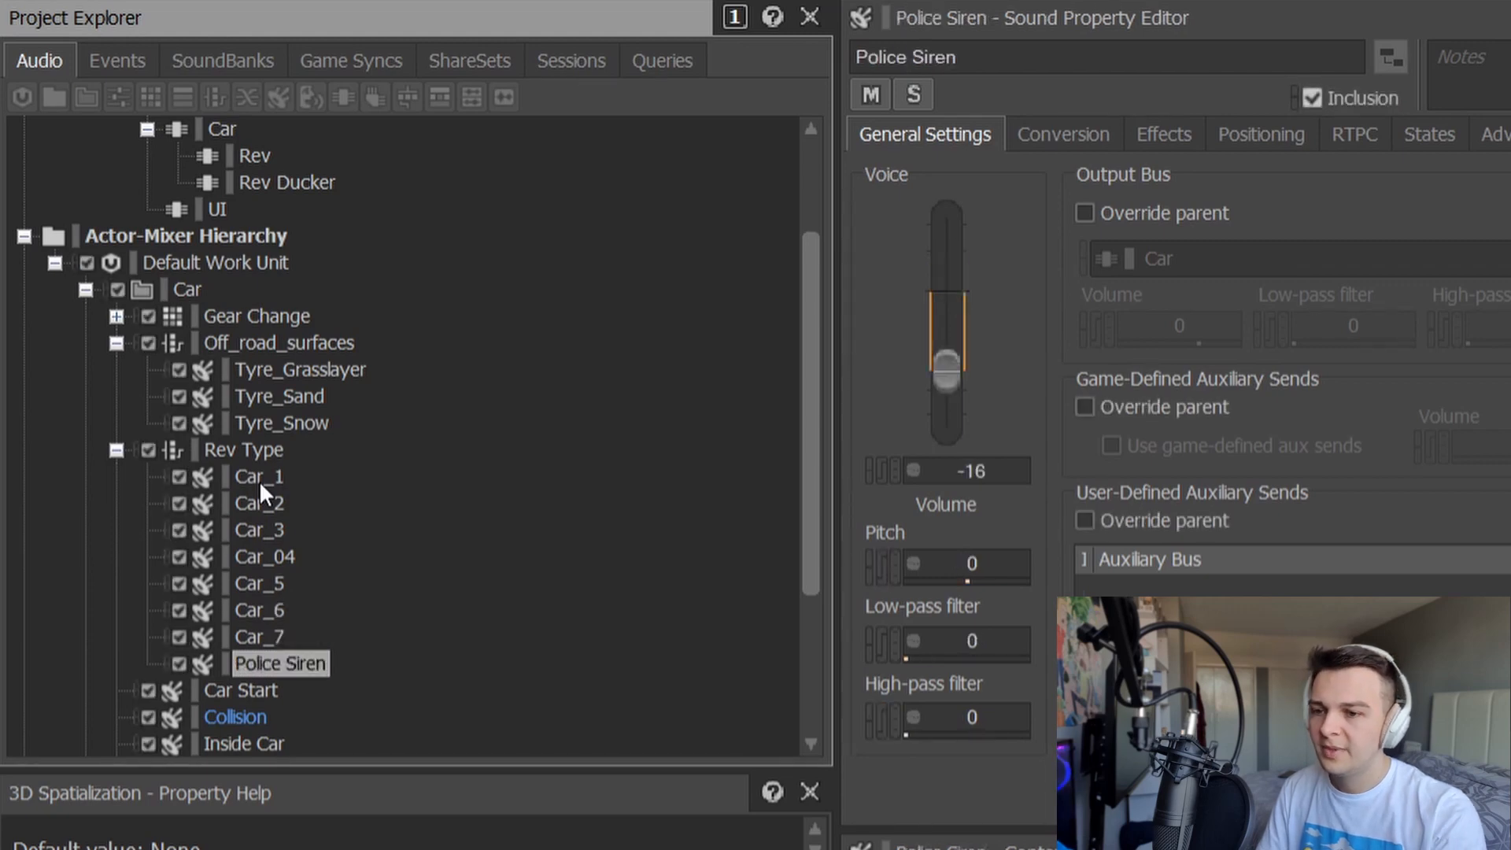
Play Car_1 and sweep the Car_Rev cursor up and down along its Voice Pitch RTPC curve, ending at 0
click(259, 477)
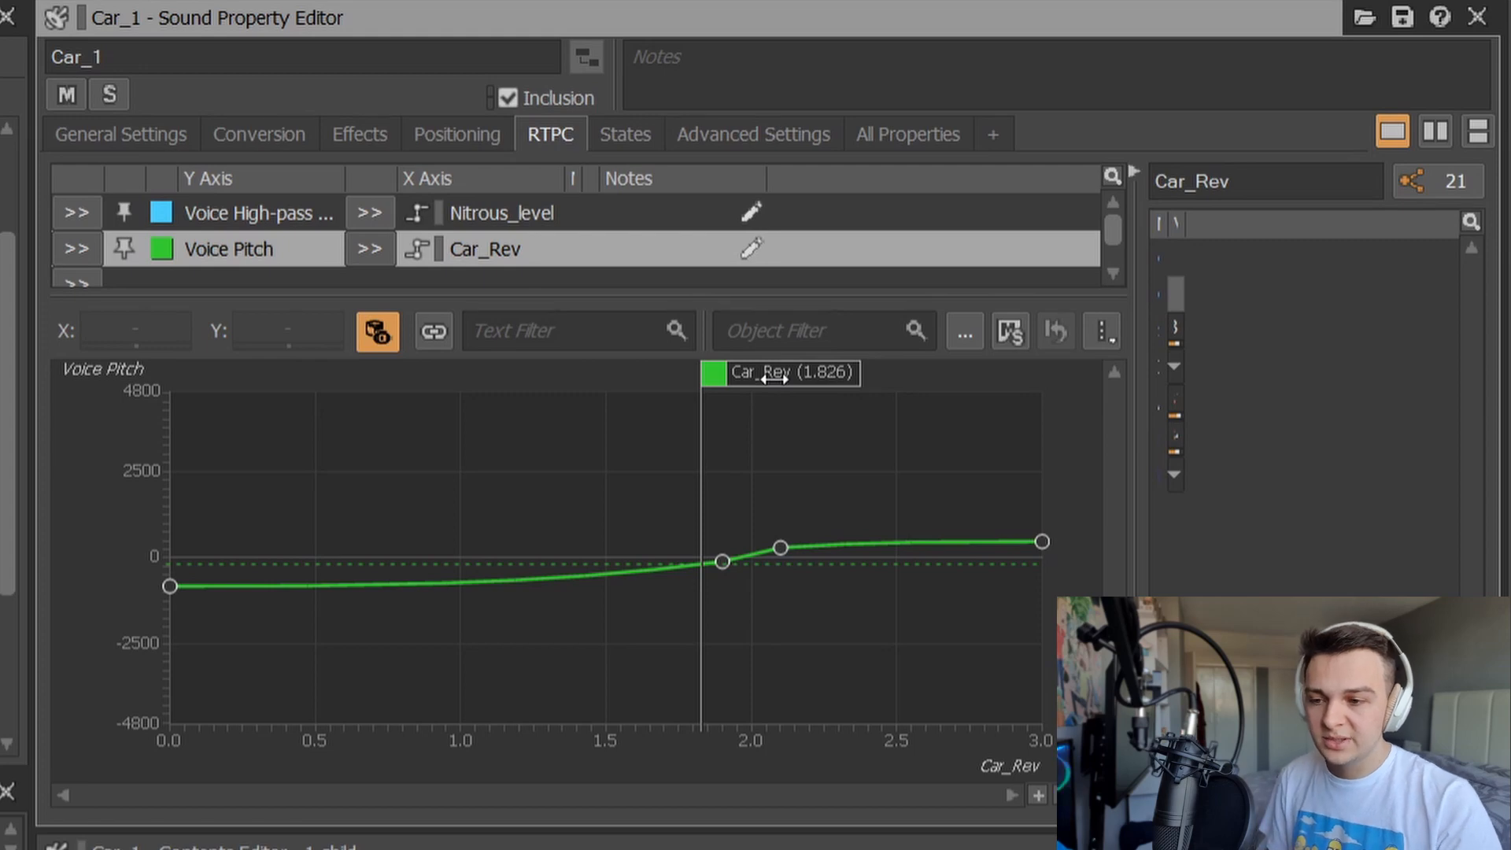
drag(774, 378, 280, 618)
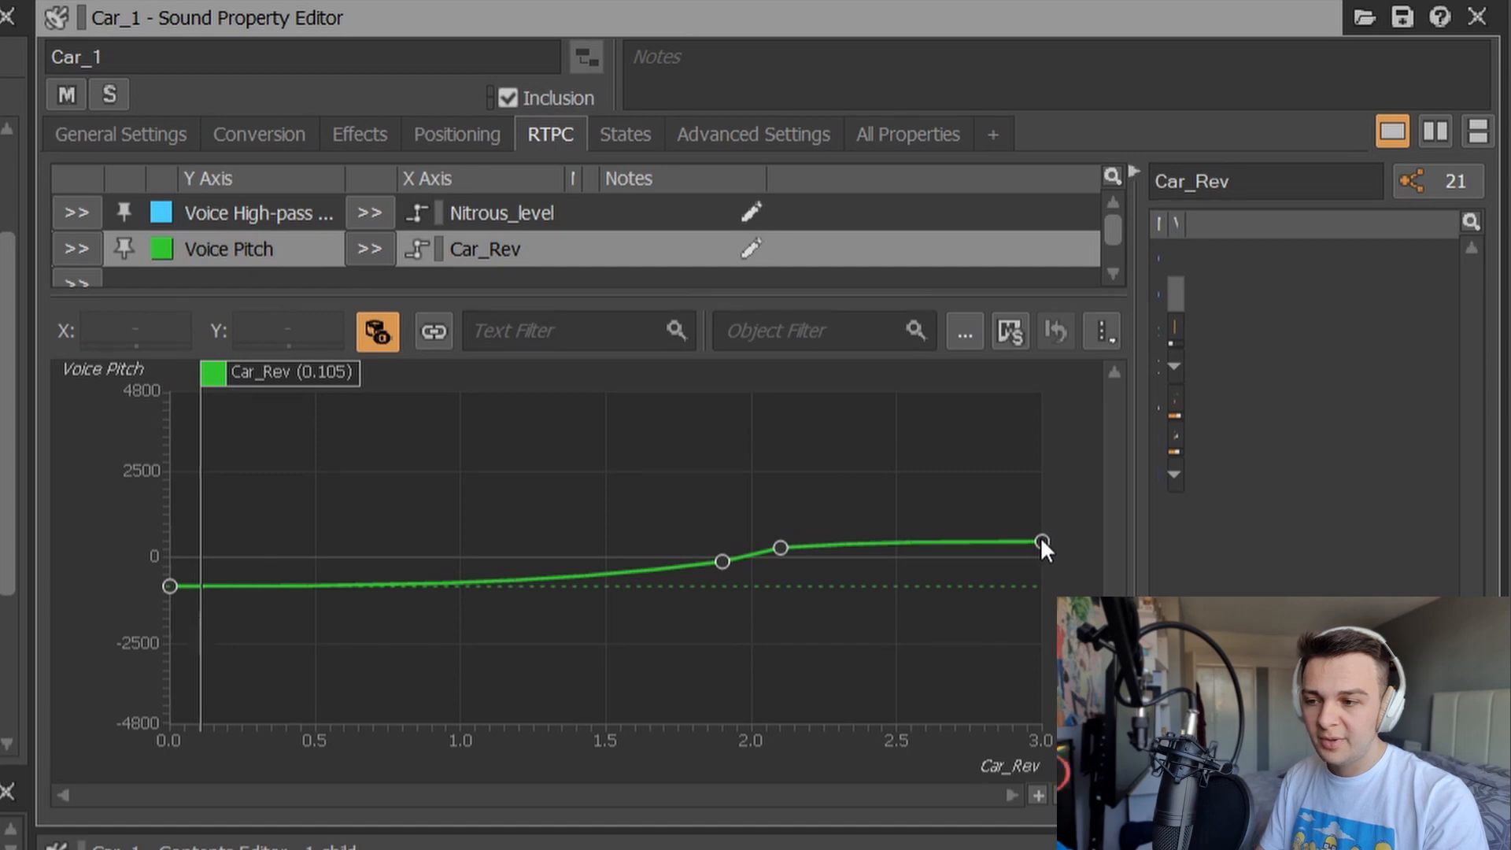
drag(329, 369, 456, 685)
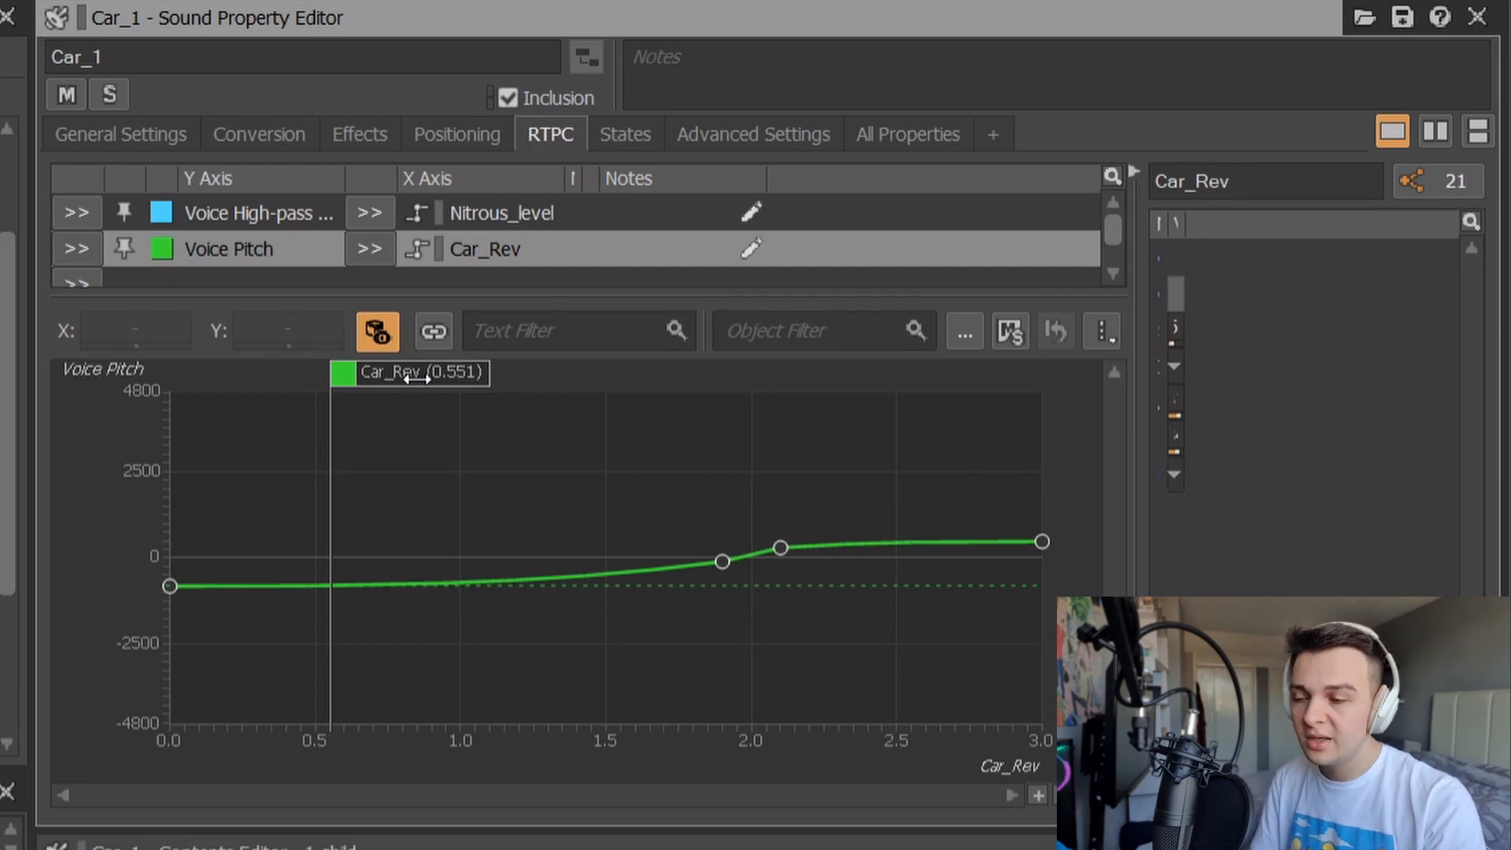
key(space)
drag(426, 373, 1018, 661)
drag(1008, 385, 229, 567)
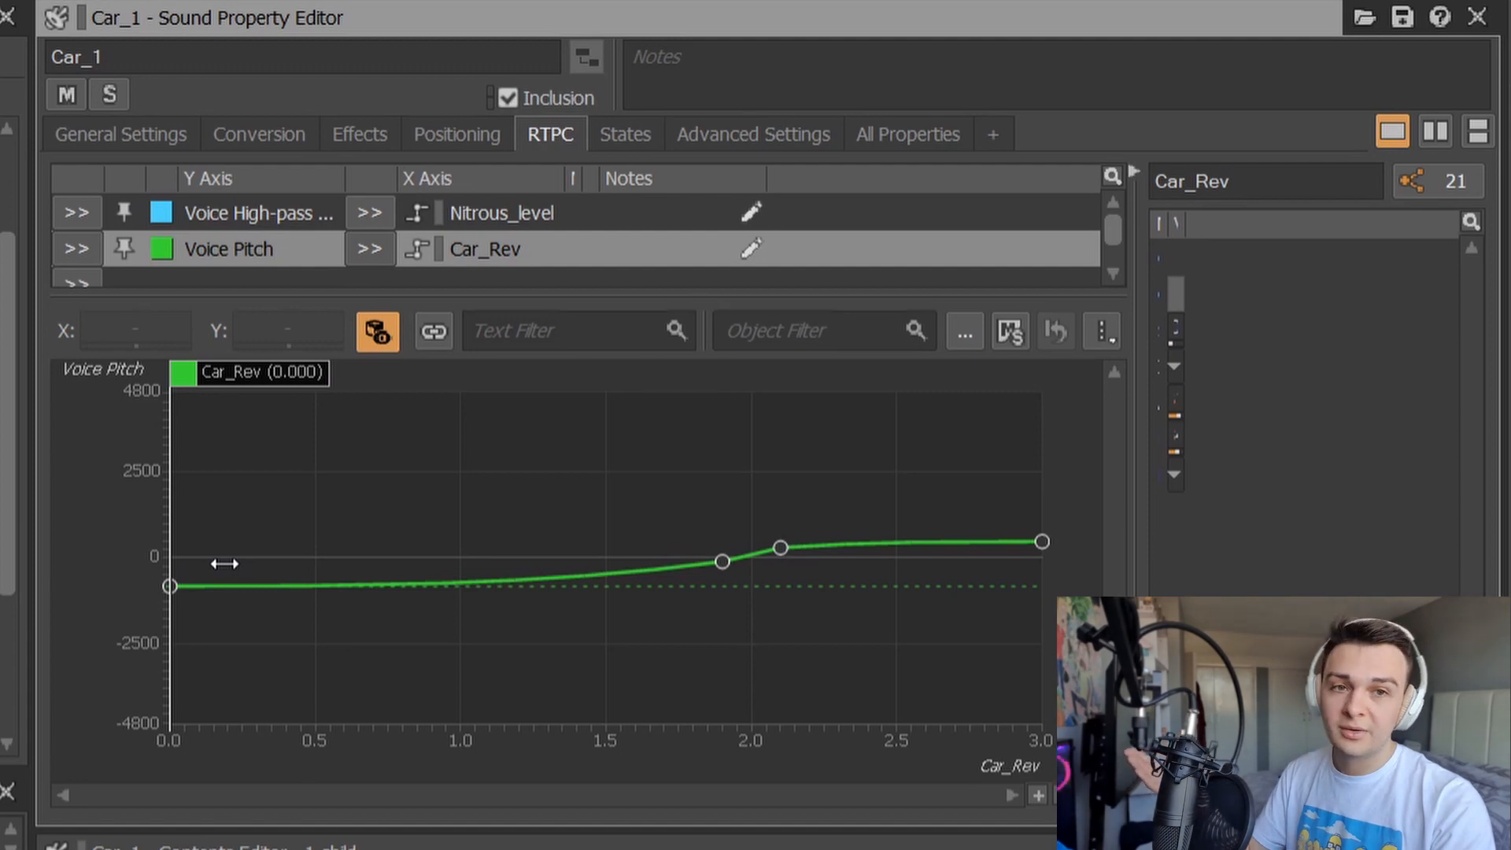
Preview Car_1's gear transition by moving the Car_Rev cursor on the Voice Pitch curve to about 1.9, 2.1 and 2.4
drag(244, 589, 795, 724)
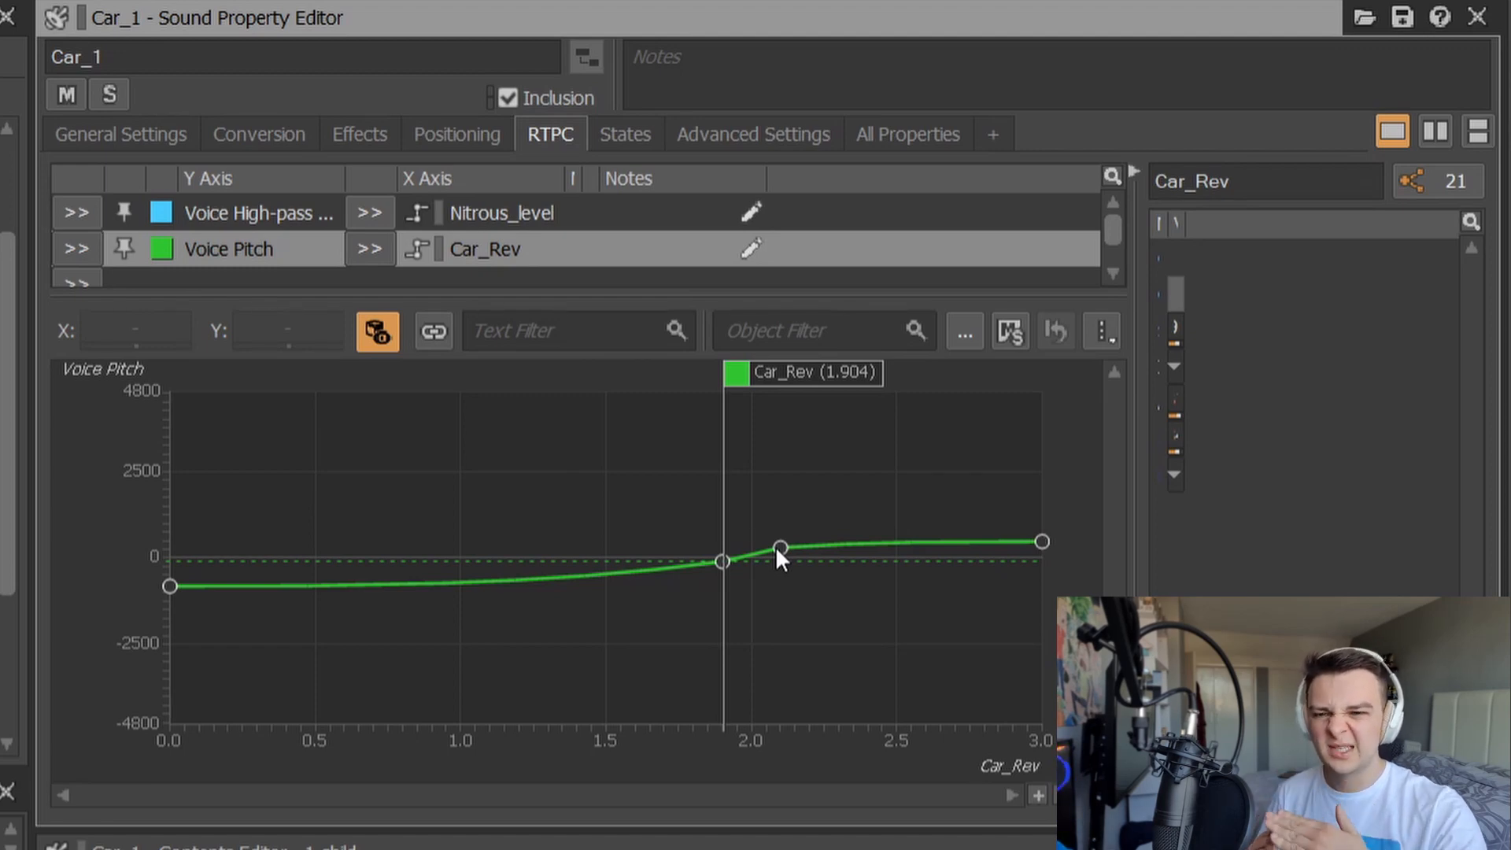
drag(786, 391, 847, 549)
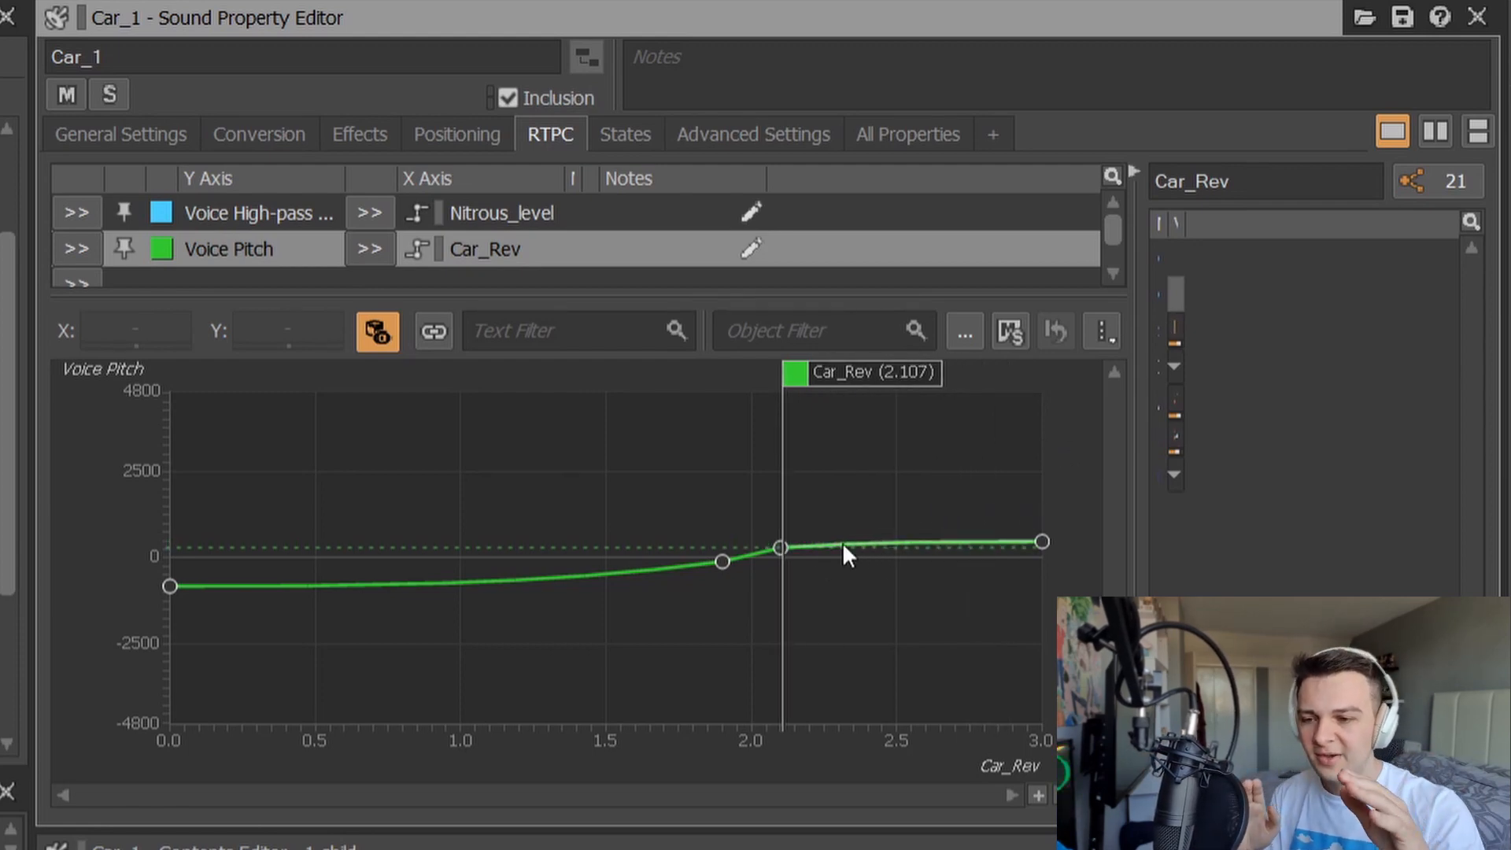
drag(879, 393, 962, 462)
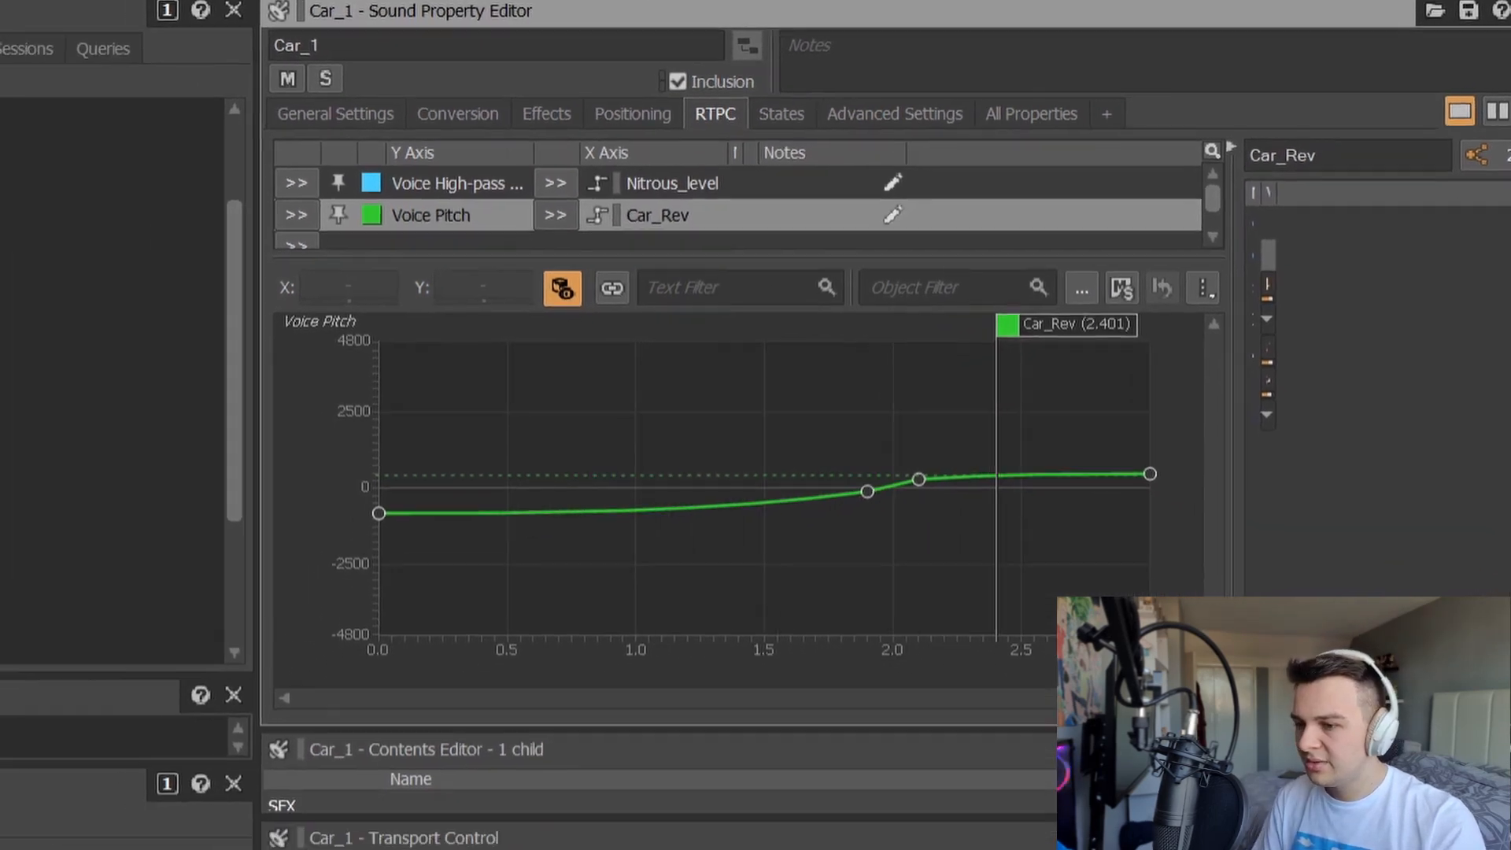
Inspect Car_2's Voice Pitch curve against Car_Rev, and the RTPC curves of Car_3 and Car_04
click(86, 365)
click(935, 163)
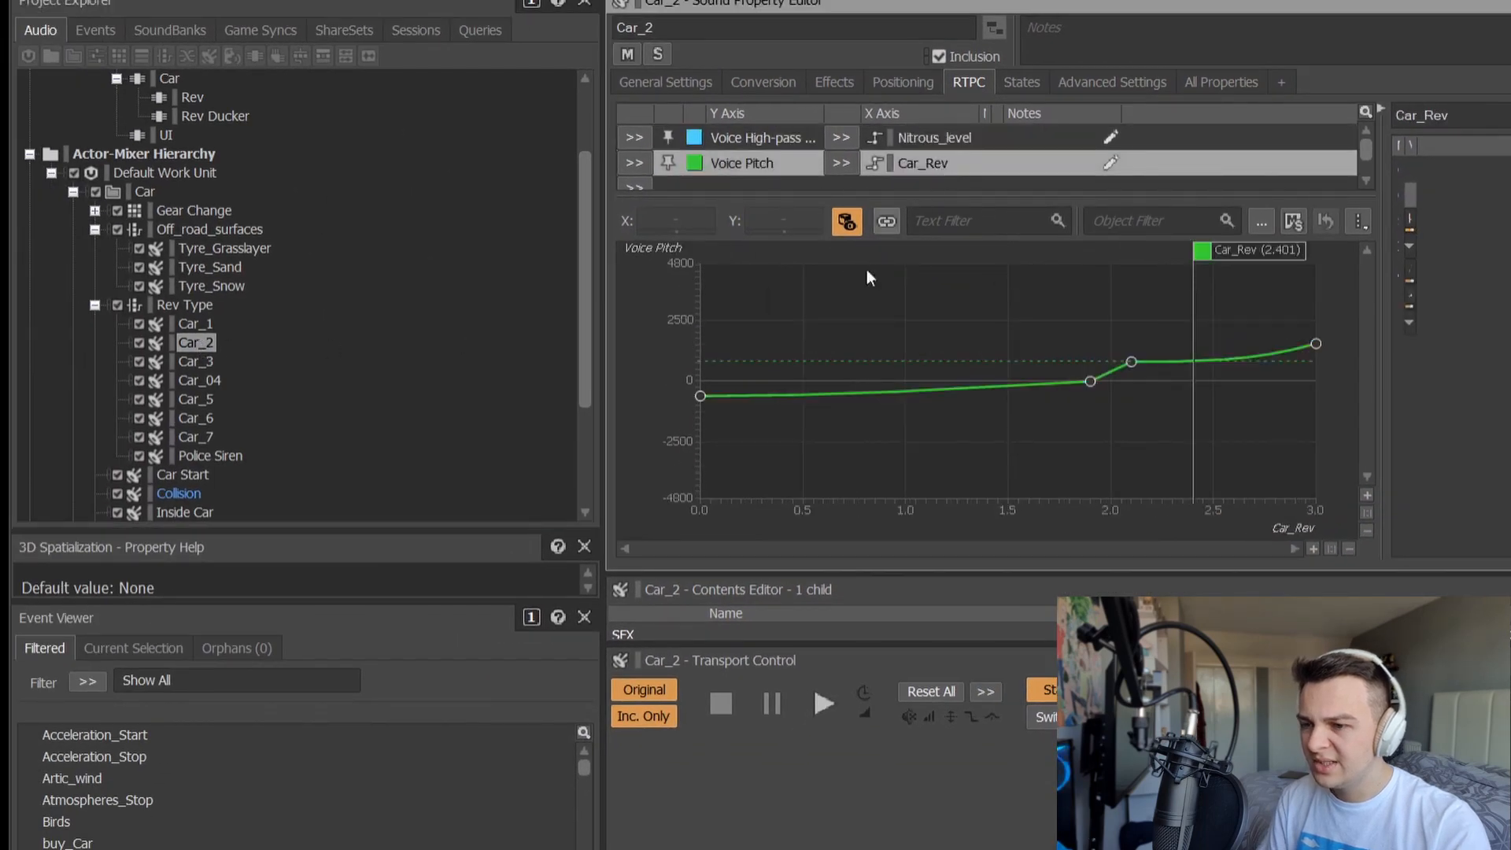
click(199, 362)
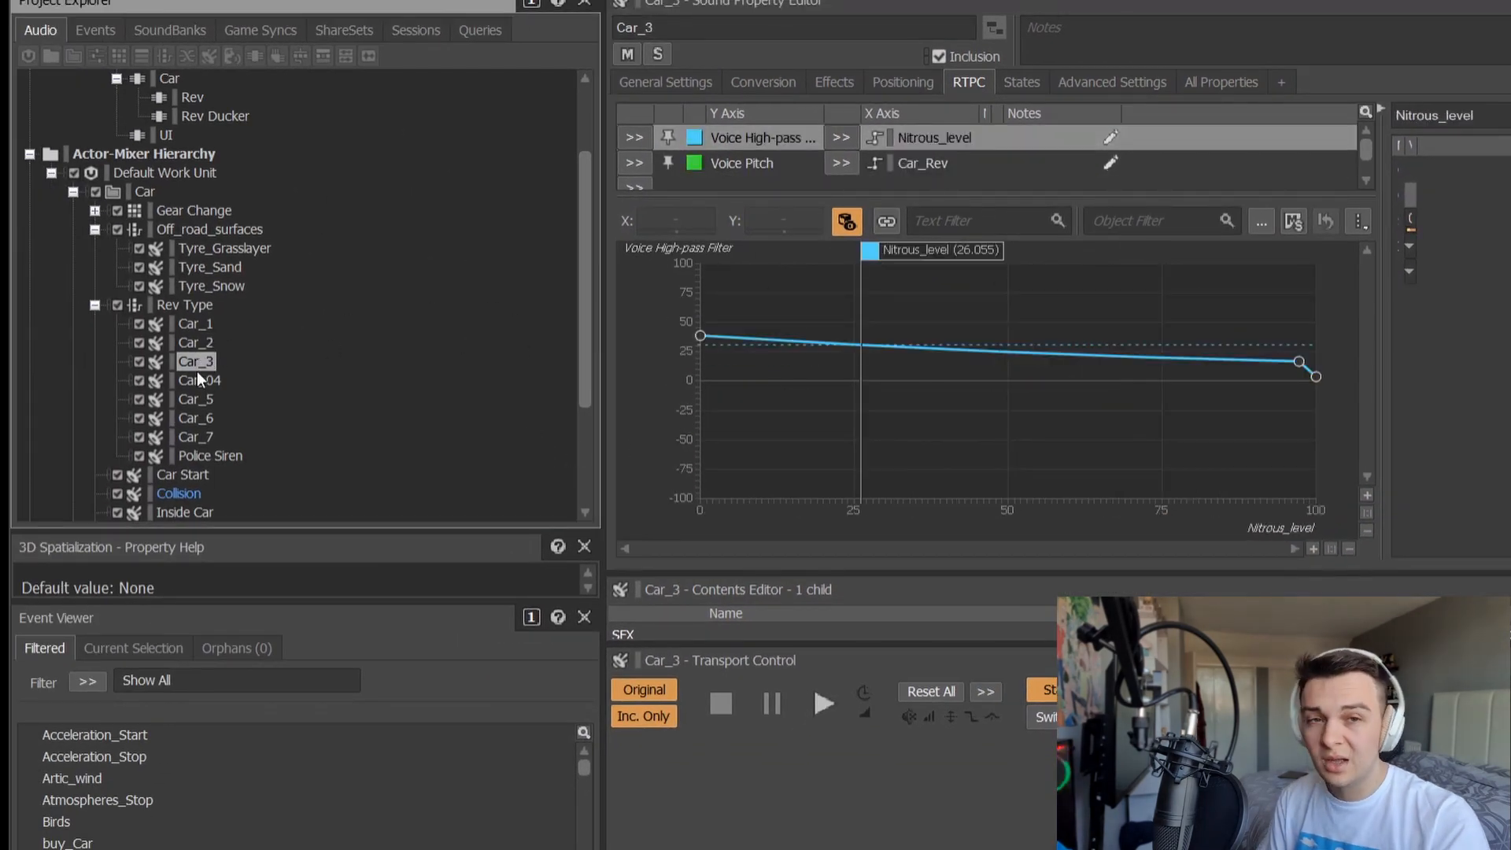
click(197, 381)
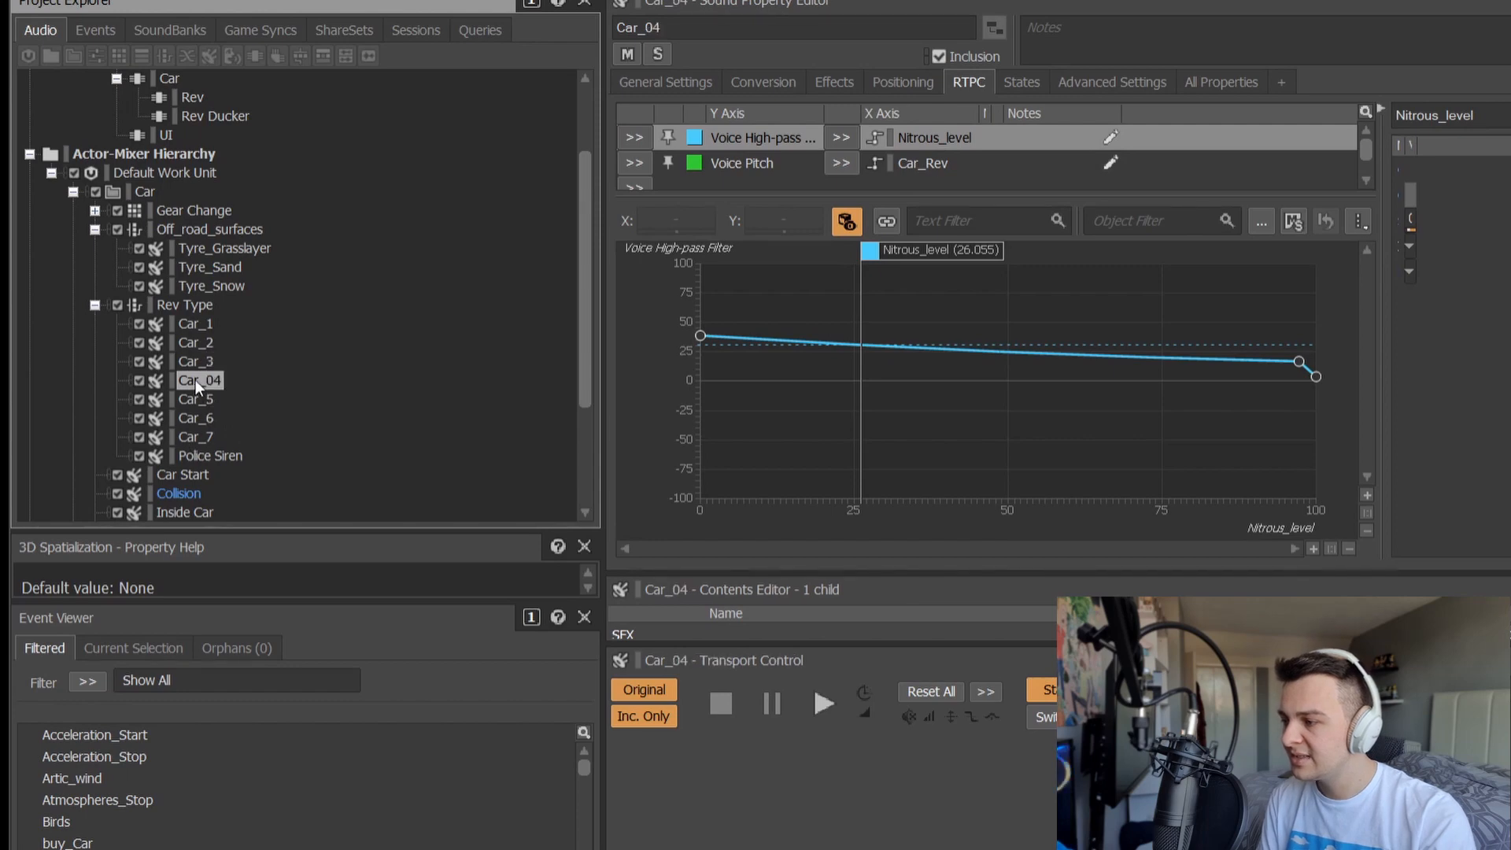
Select the Rev Type switch container, enlarge its Contents Editor and review which sounds are assigned to each car switch
click(94, 306)
click(182, 307)
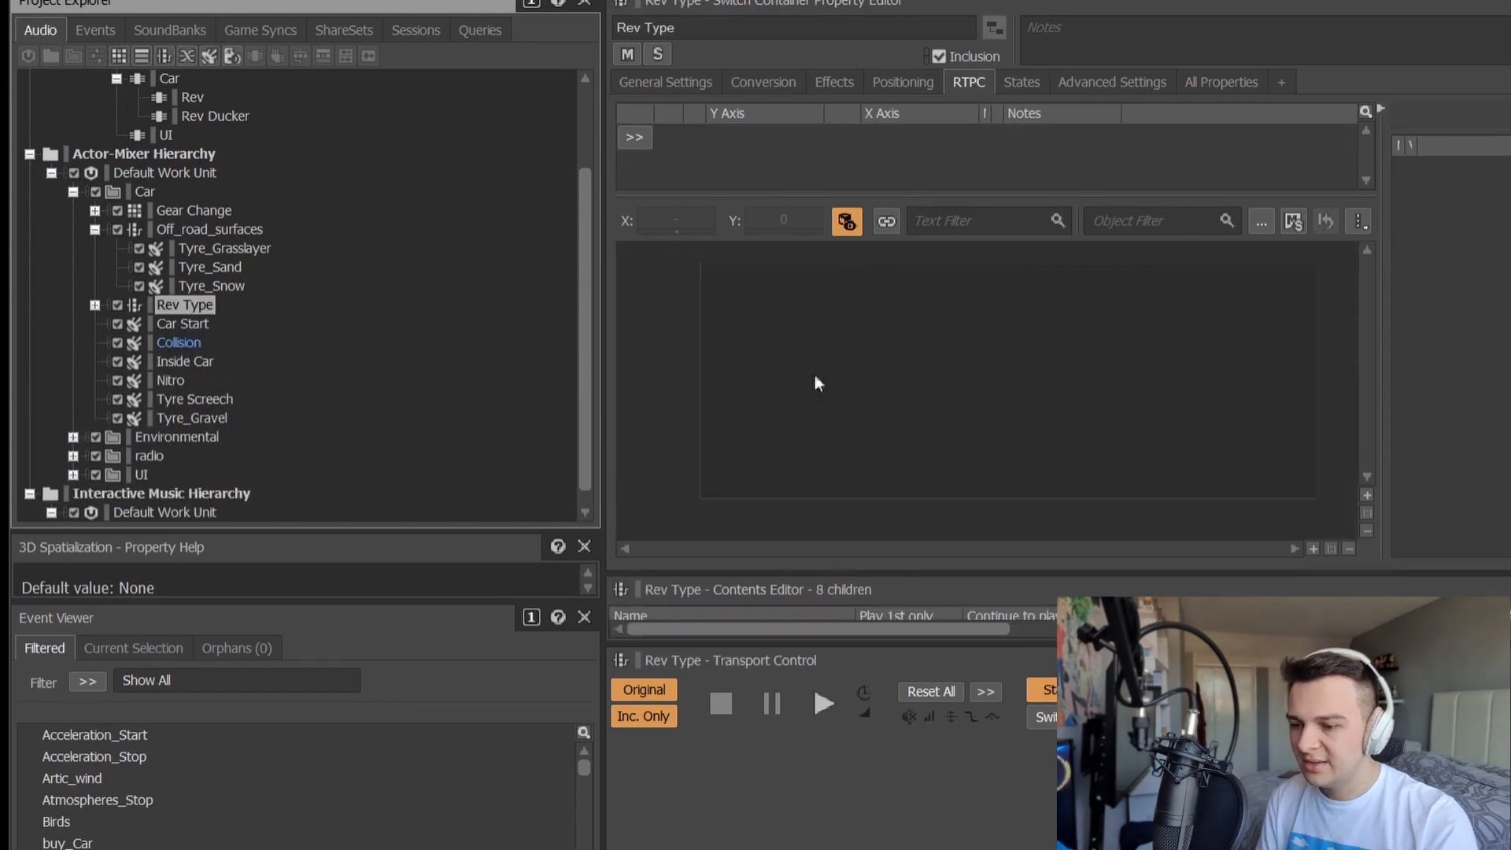
click(979, 559)
drag(981, 565, 1023, 216)
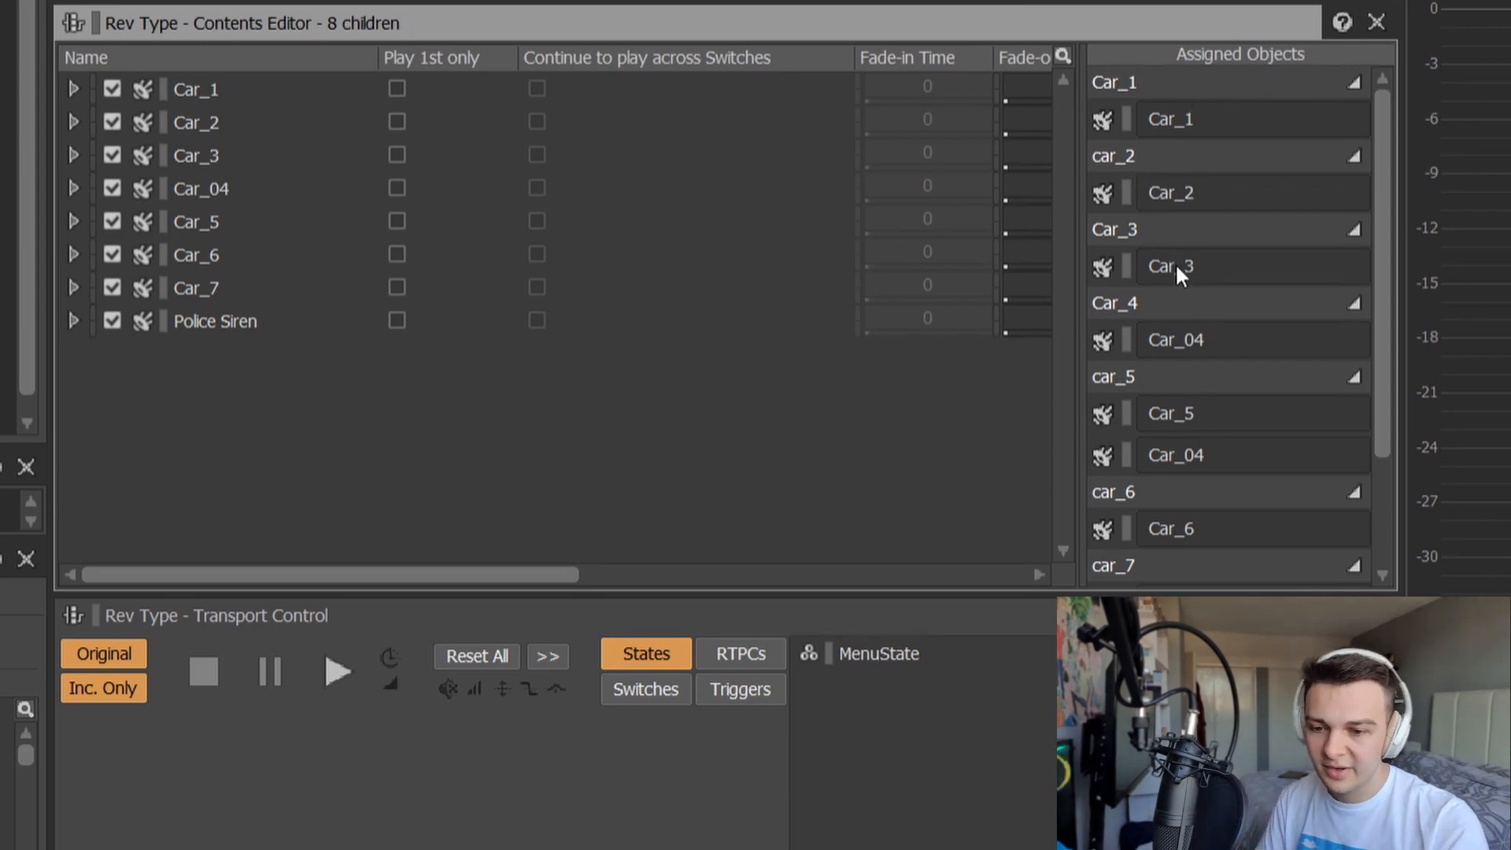
scroll(1192, 302, down, 3)
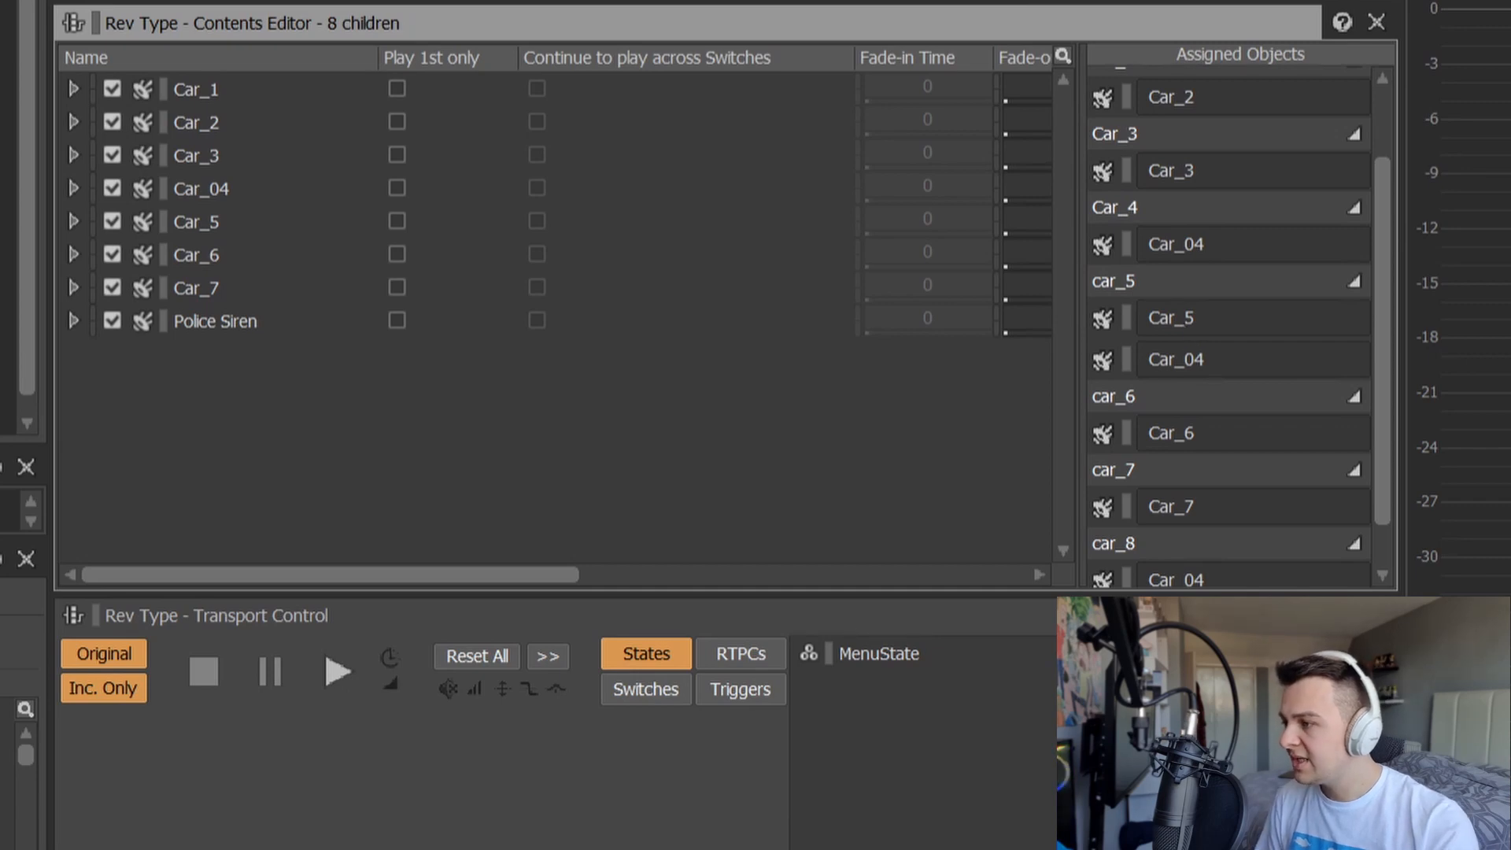
click(5, 236)
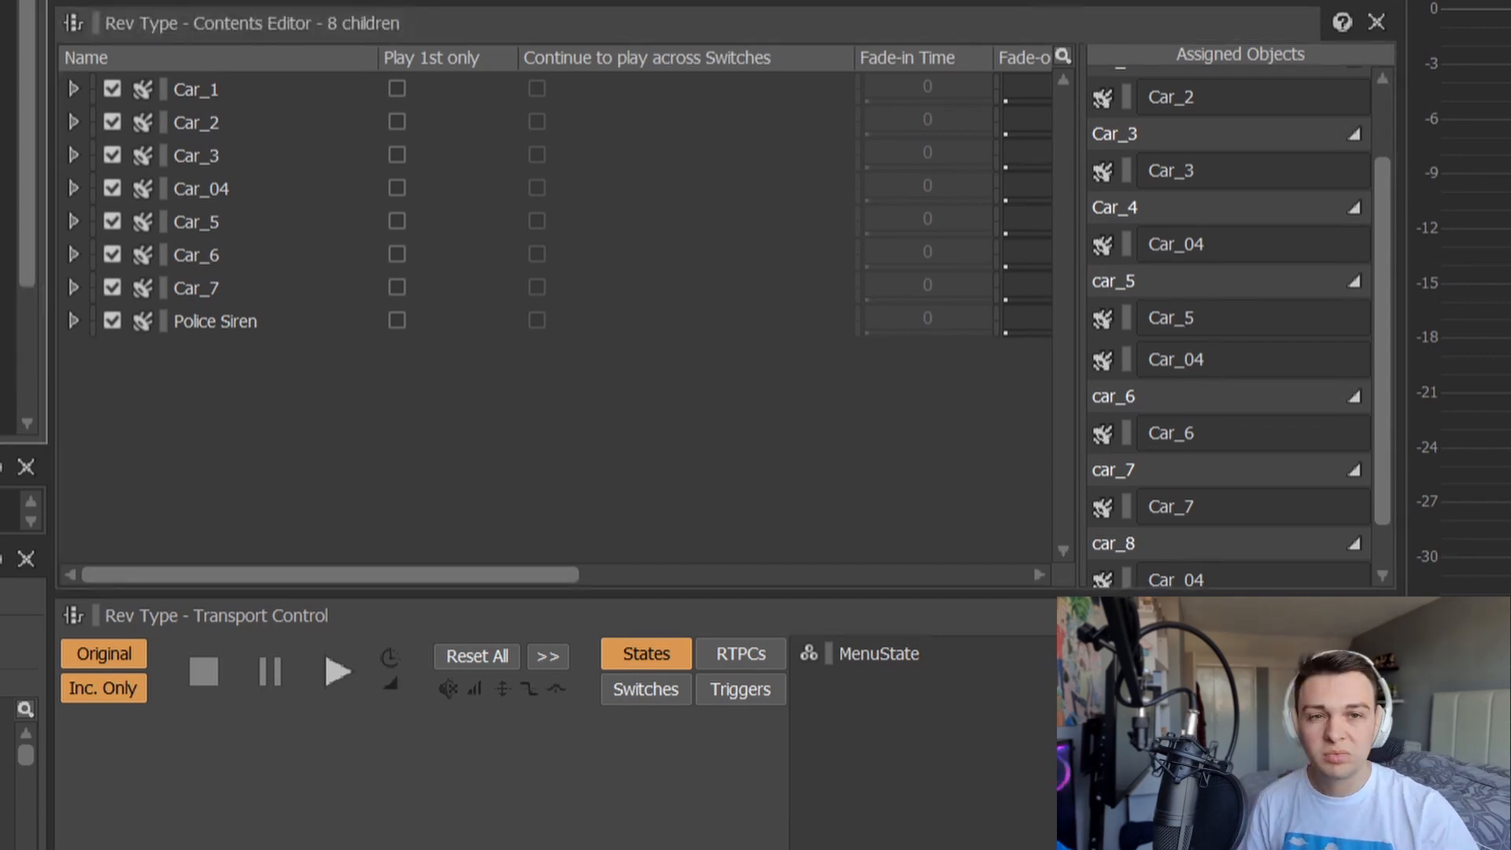
scroll(1254, 402, down, 2)
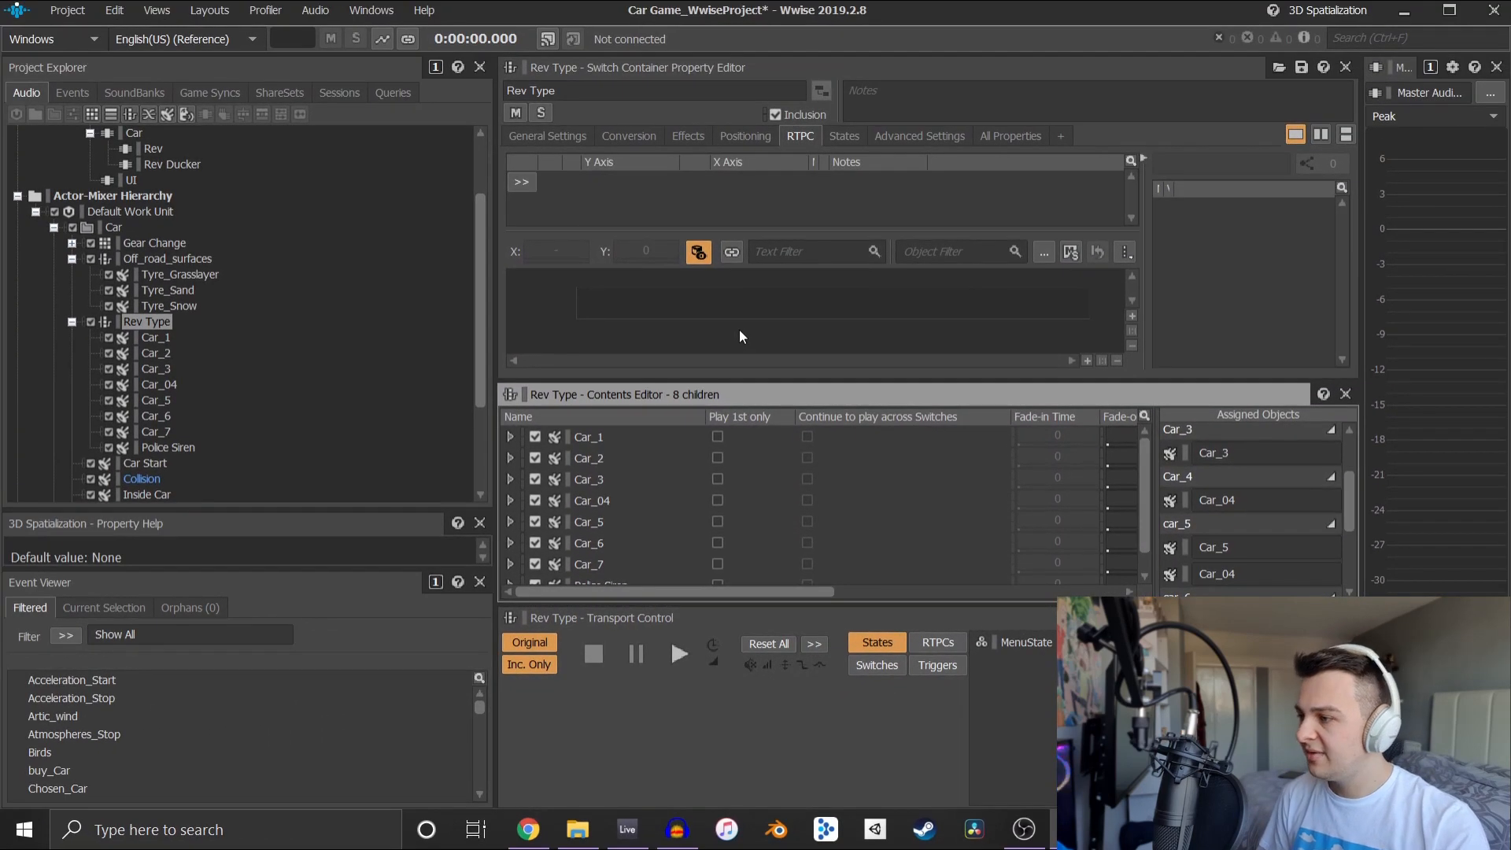
Collapse Rev Type, select Tyre_Grasslayer and set its Road_Surface playback state to Road
click(72, 321)
click(163, 275)
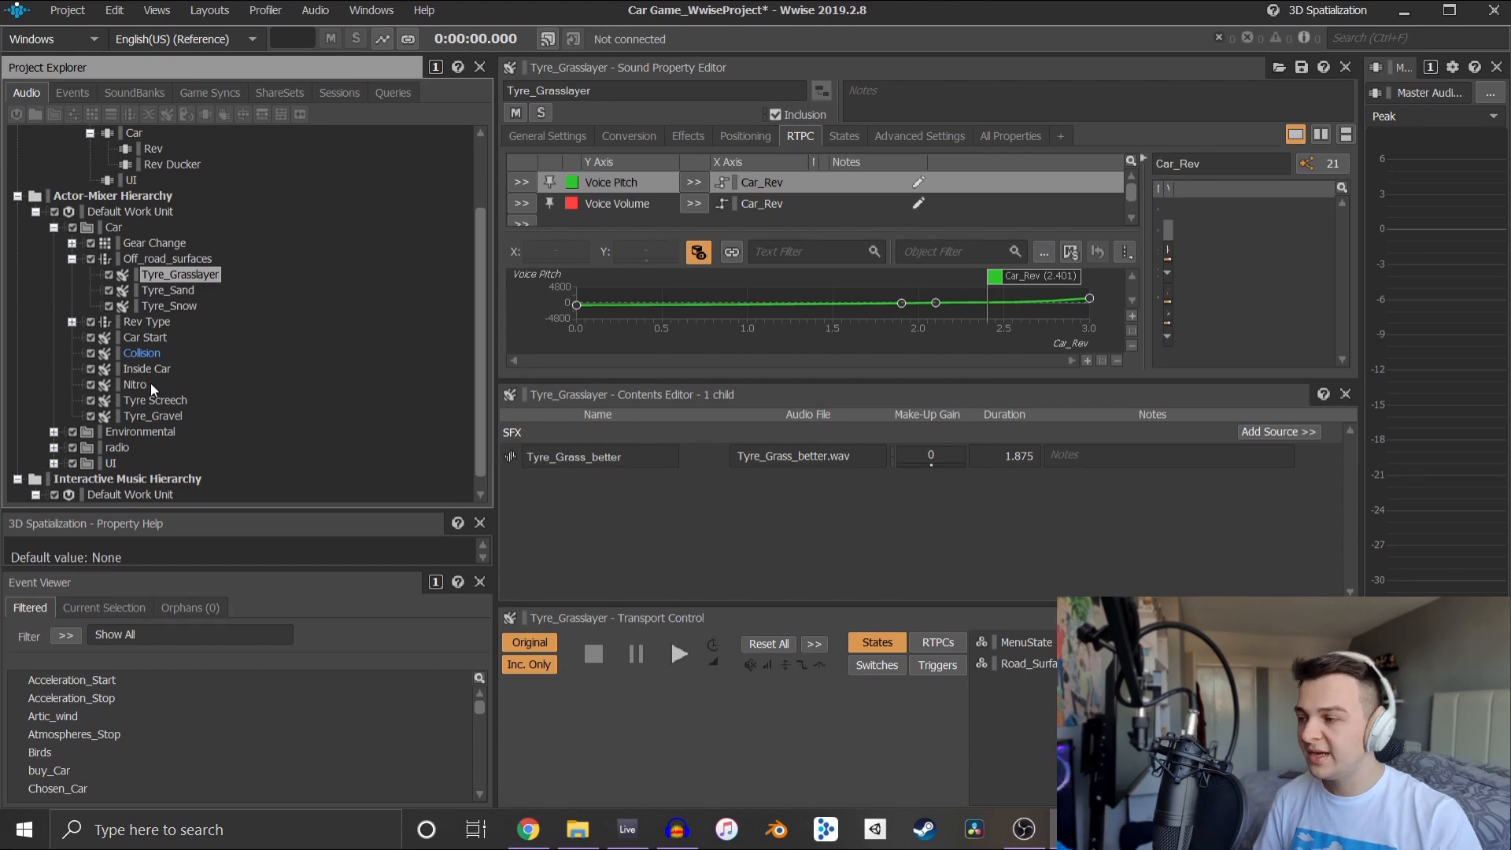
click(1046, 664)
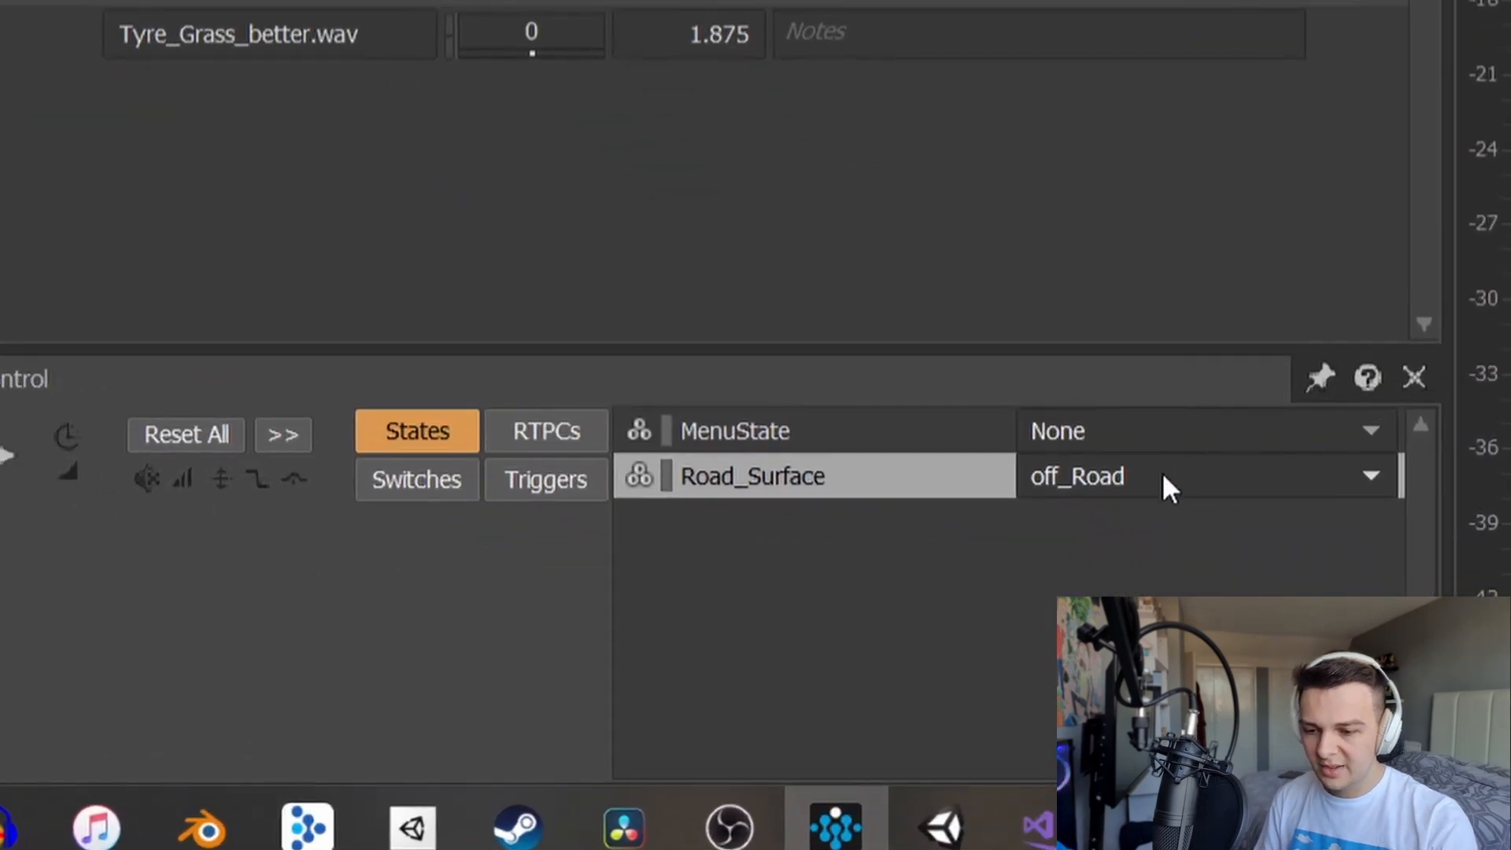
click(1162, 471)
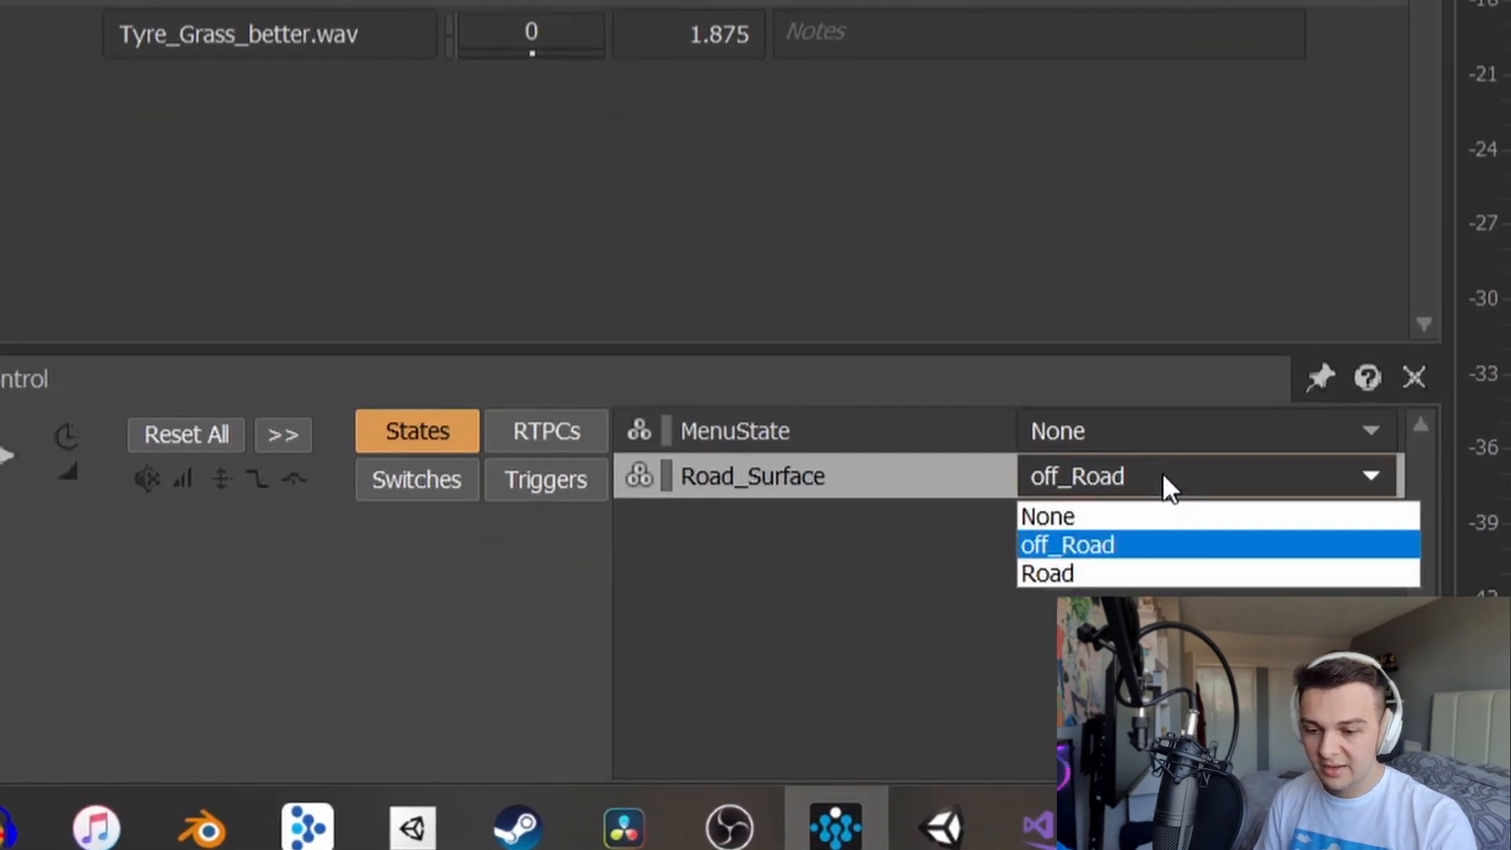
click(1078, 562)
click(1092, 472)
click(1103, 573)
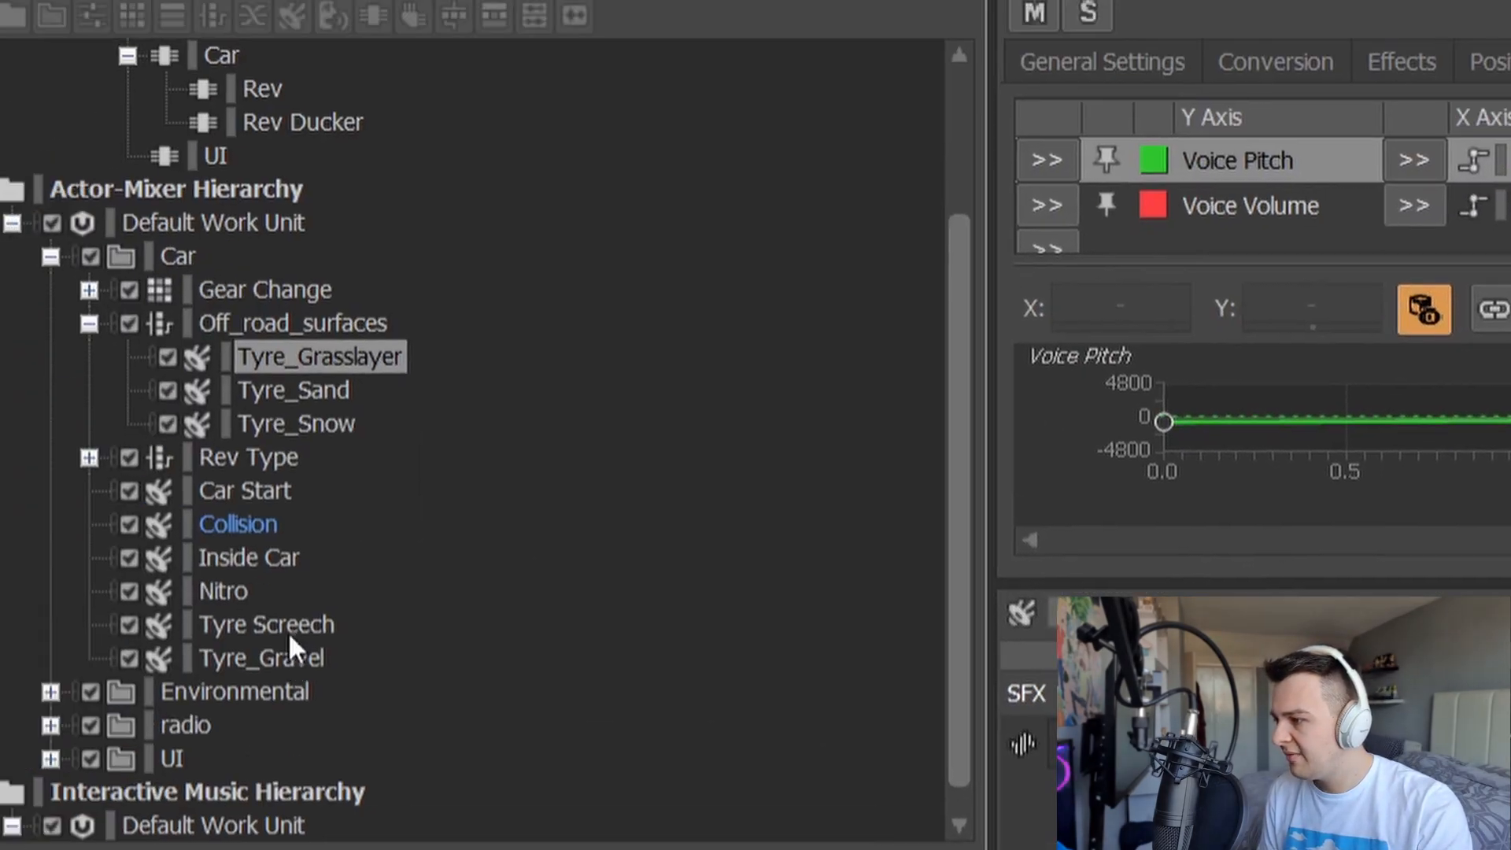
Select Tyre_Gravel and enlarge its RTPC graph to examine the Voice Volume curve against Car_Rev
click(297, 691)
click(271, 660)
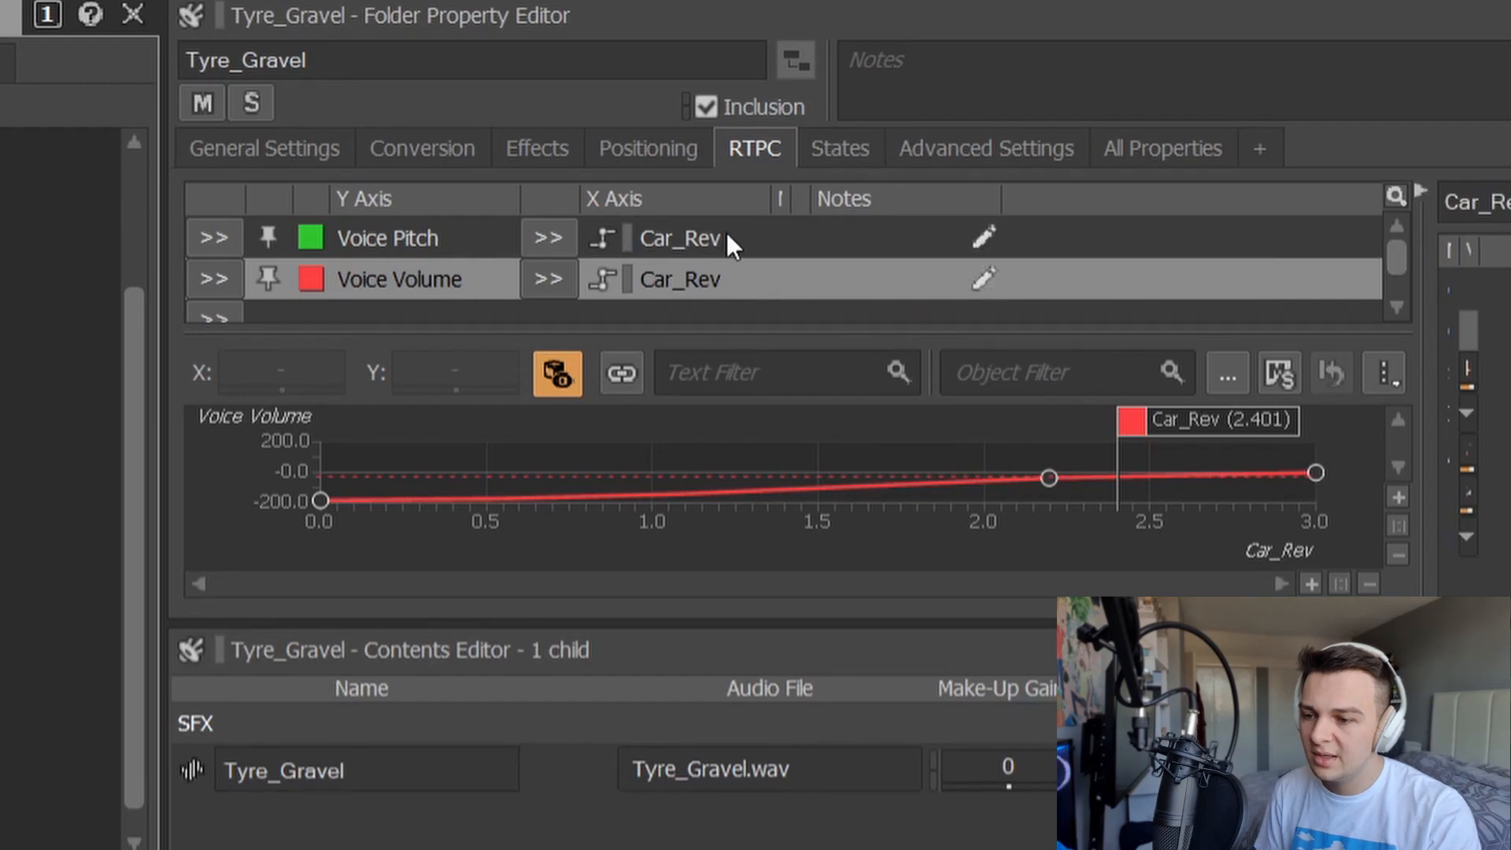
drag(712, 622, 712, 849)
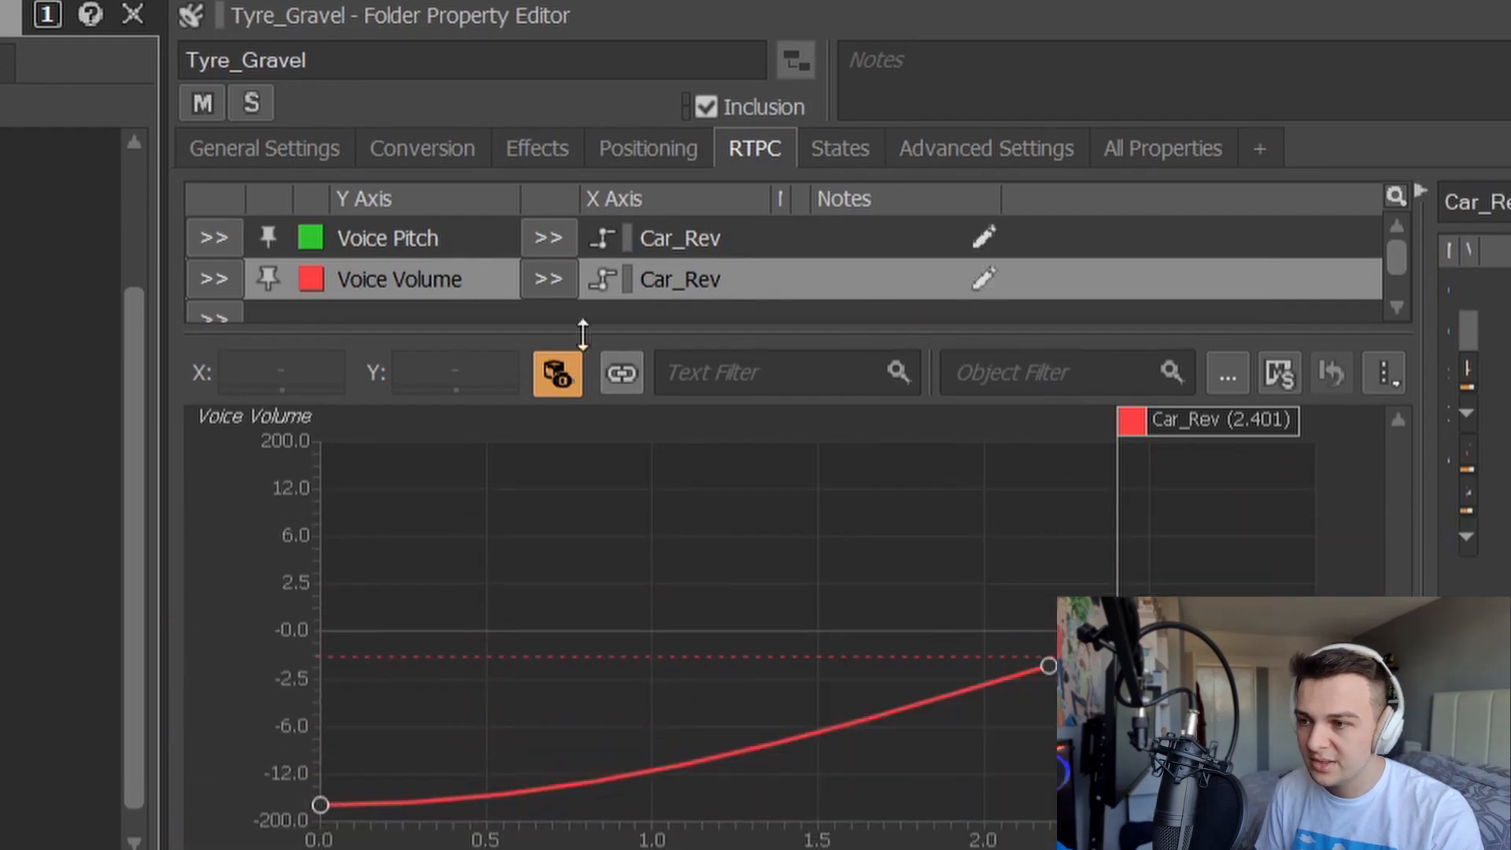
Examine Tyre_Gravel's state properties for the Road and off_Road states of the Road_Surface group
click(840, 148)
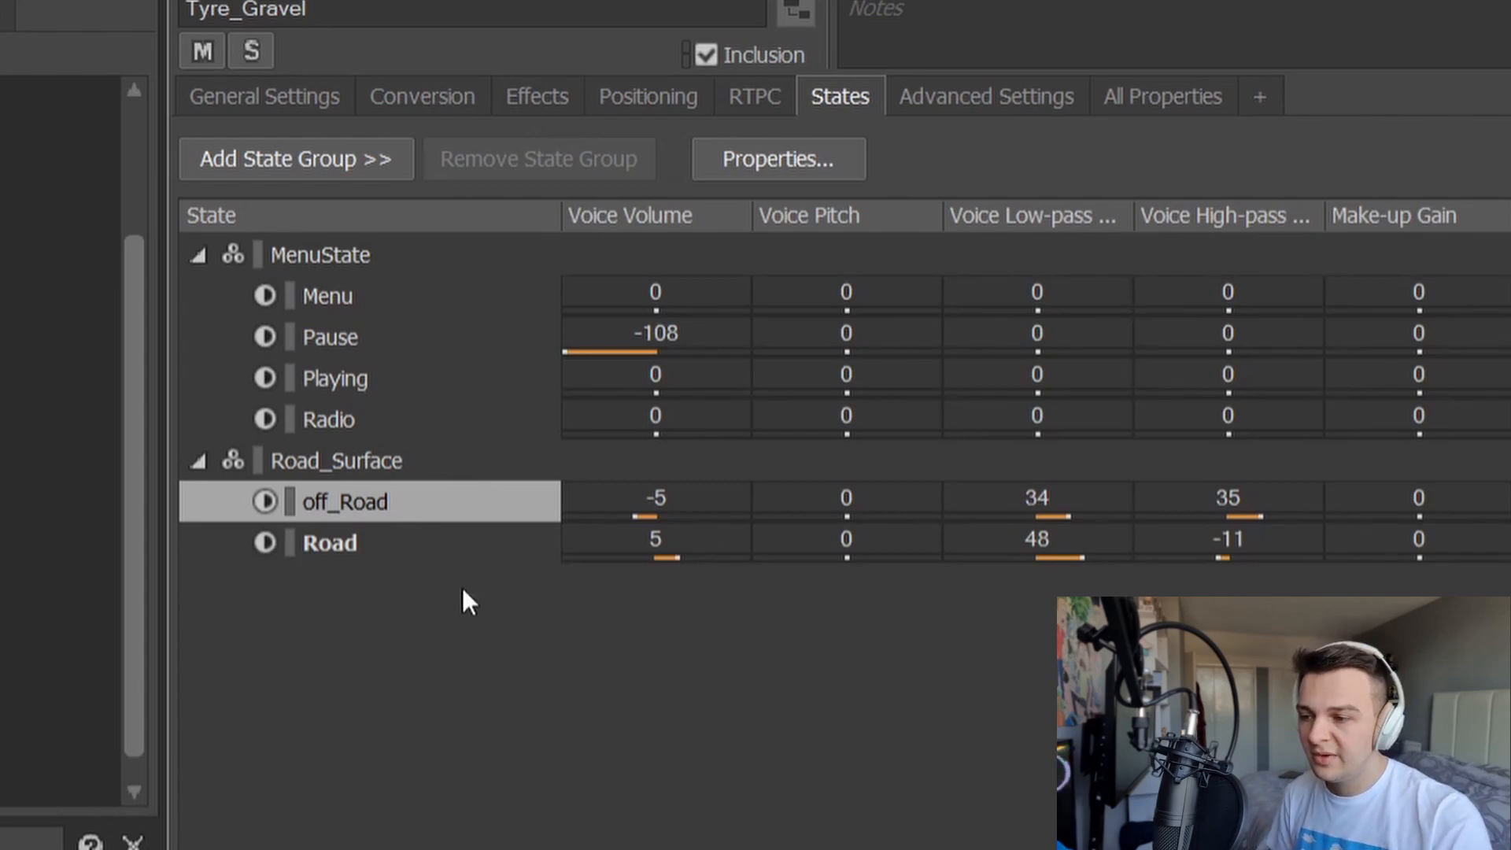
click(488, 562)
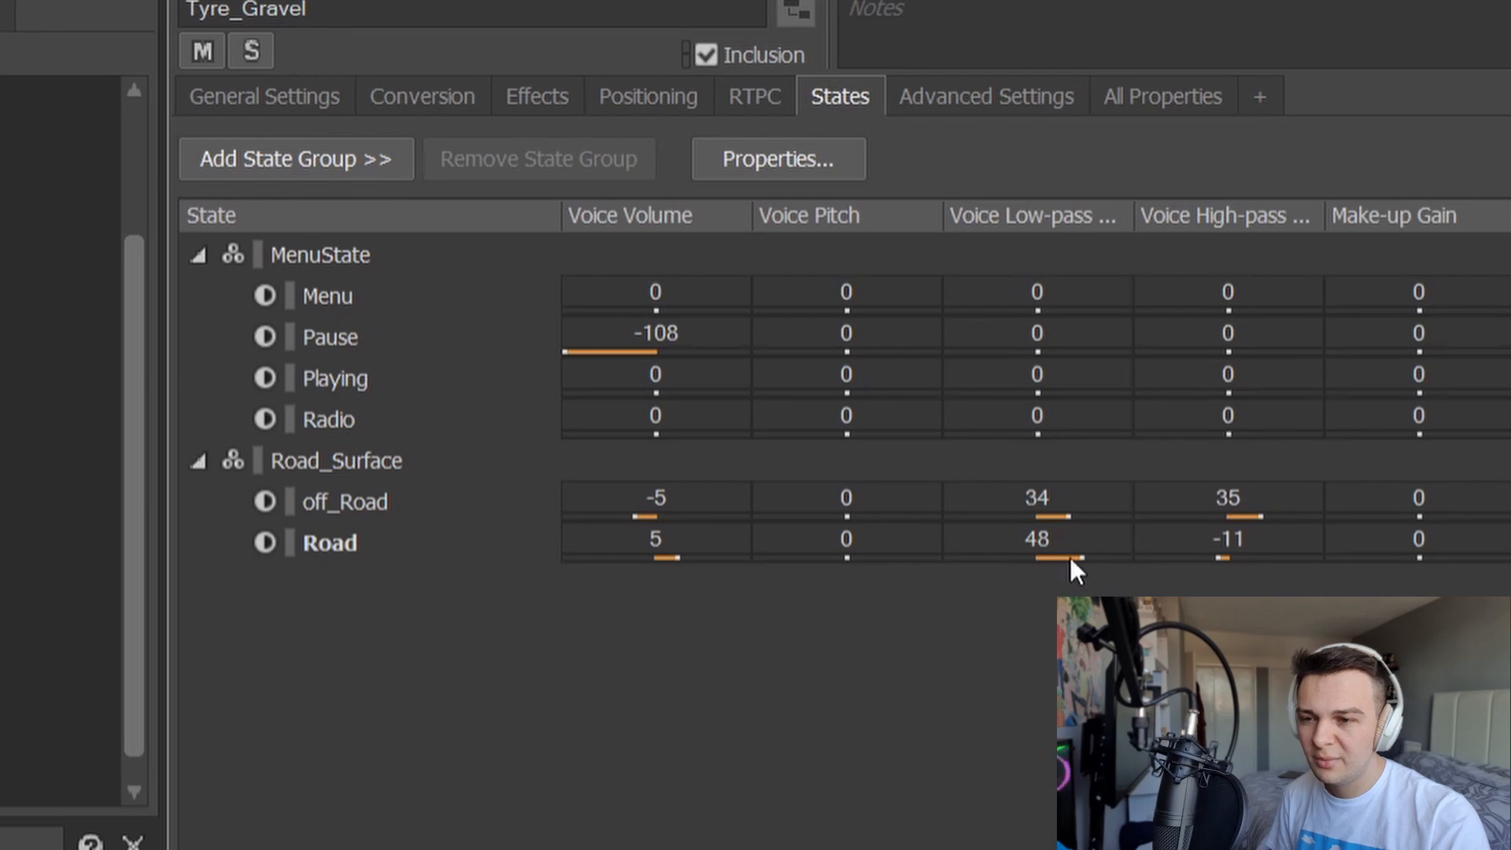
click(497, 495)
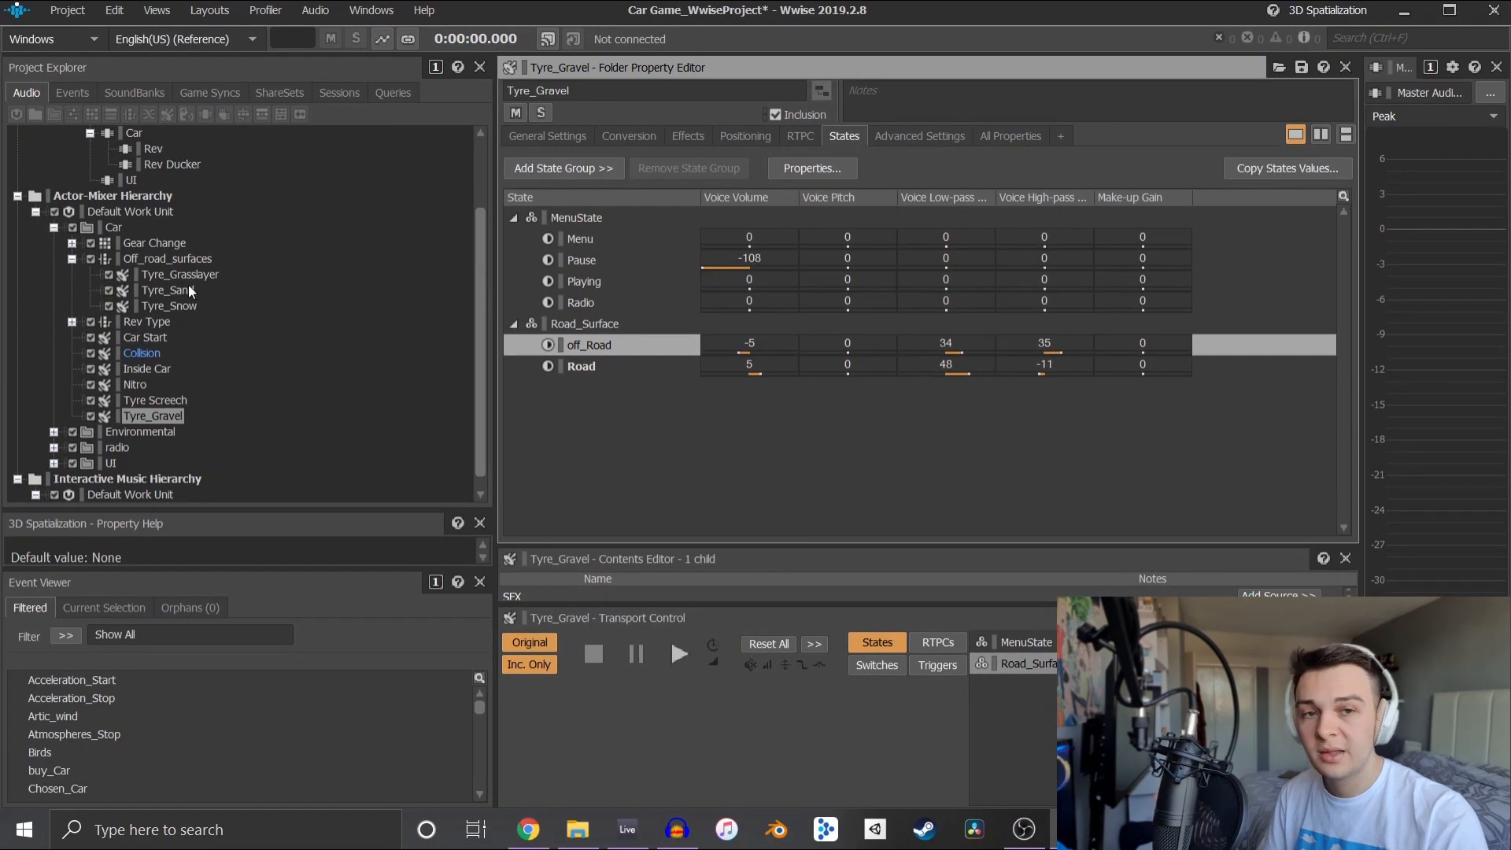
Play Tyre_Gravel and switch the Road_Surface state to off_Road during playback
click(169, 413)
key(space)
click(1198, 658)
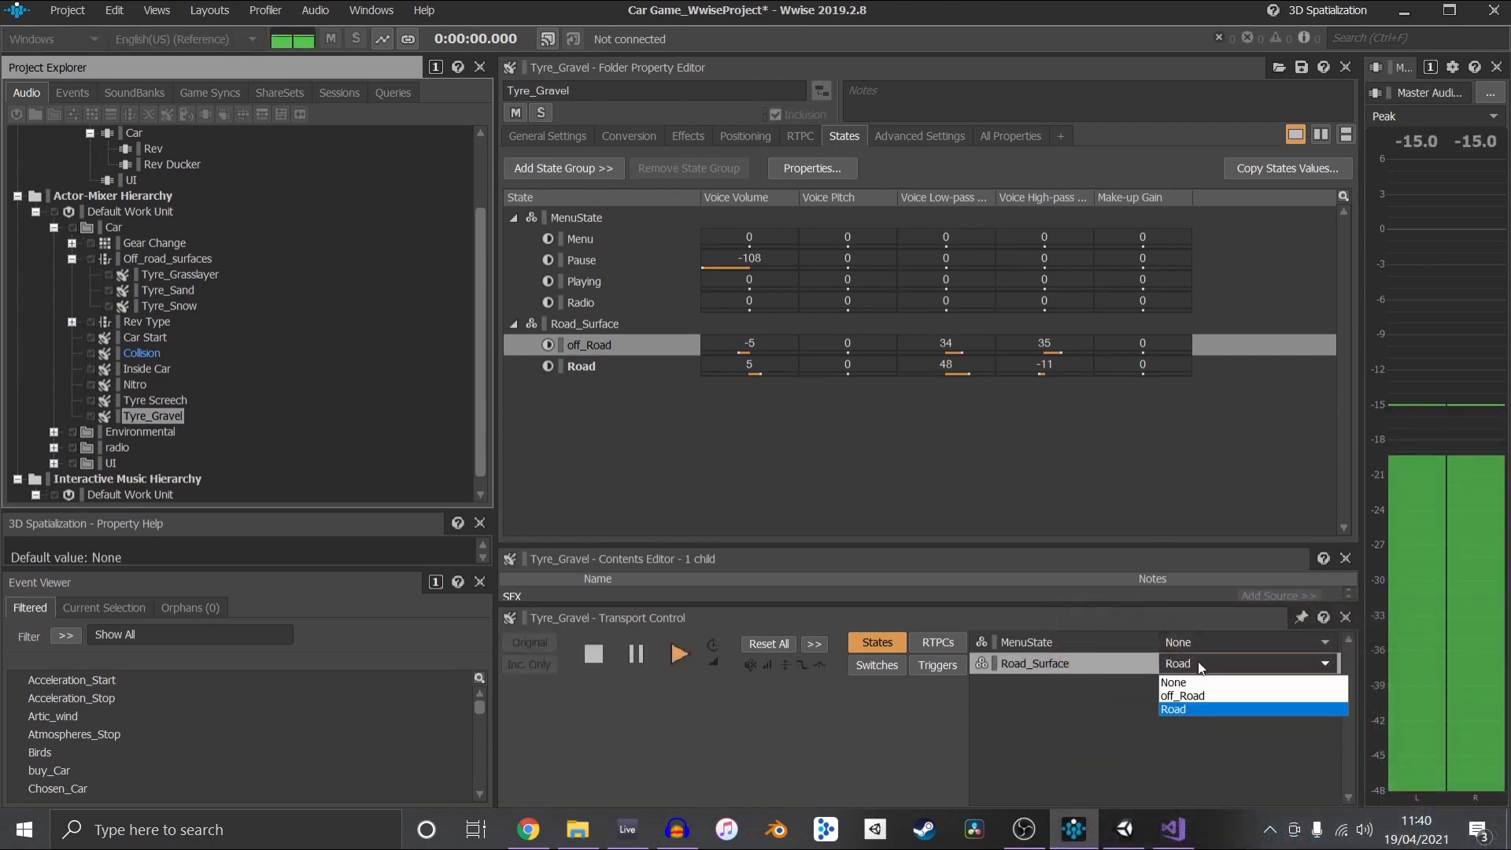
click(1199, 692)
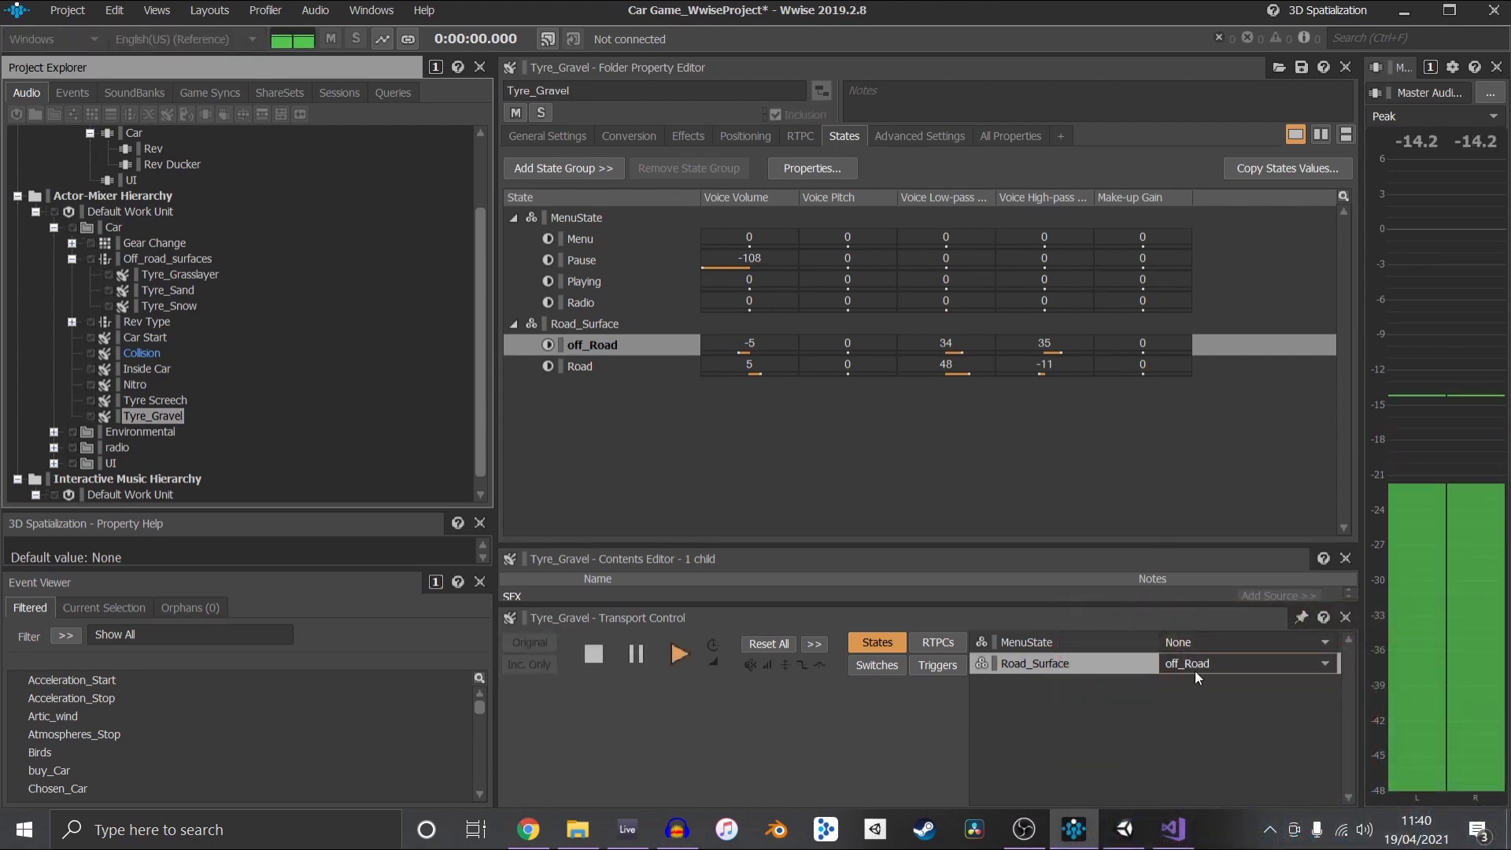
Stop the Tyre_Gravel playback and examine Tyre_Grasslayer's off_Road and Road state properties
key(space)
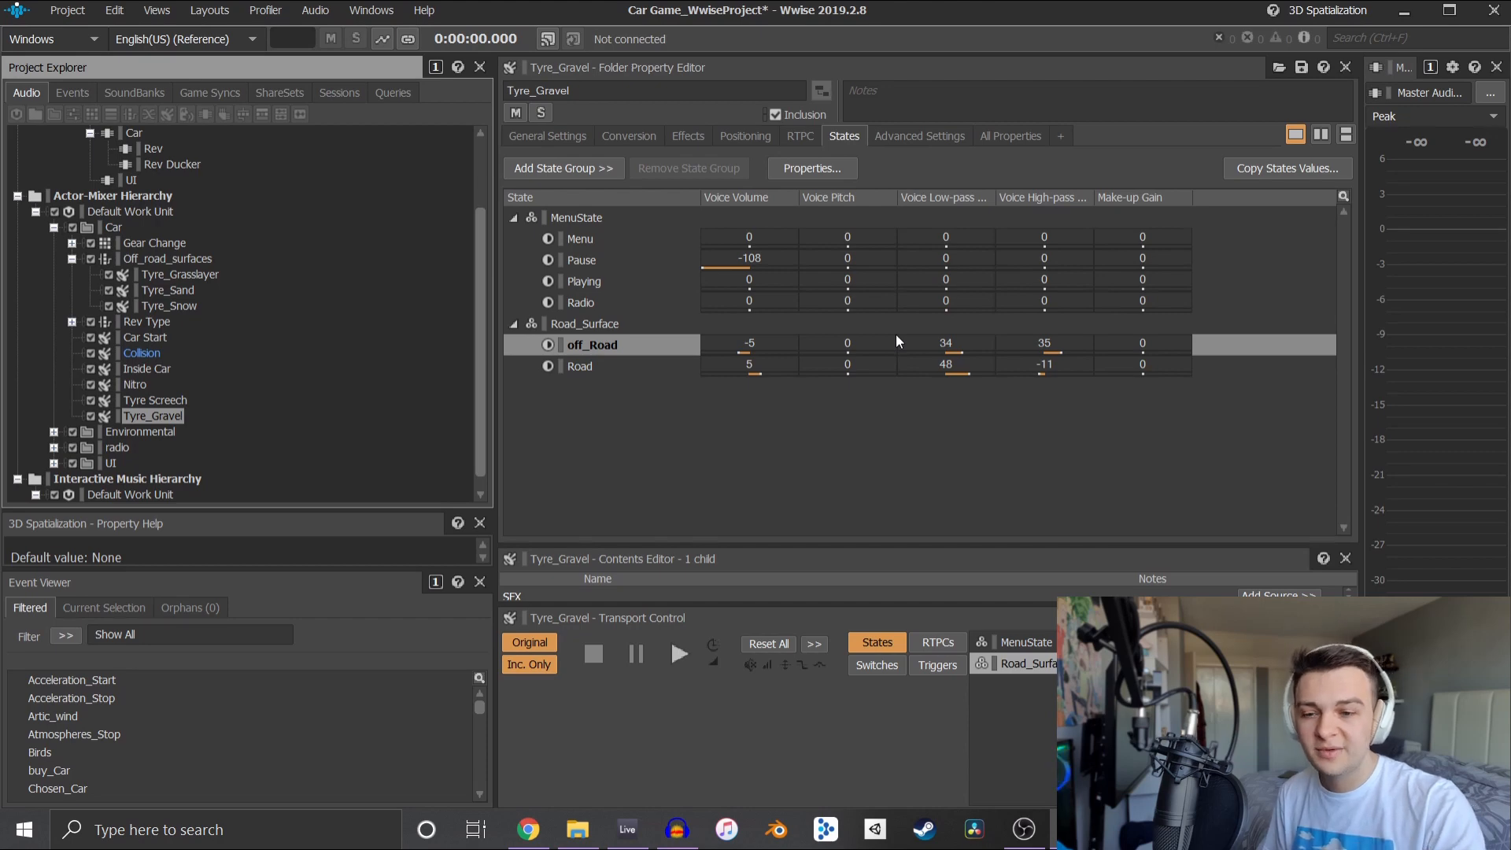
click(180, 258)
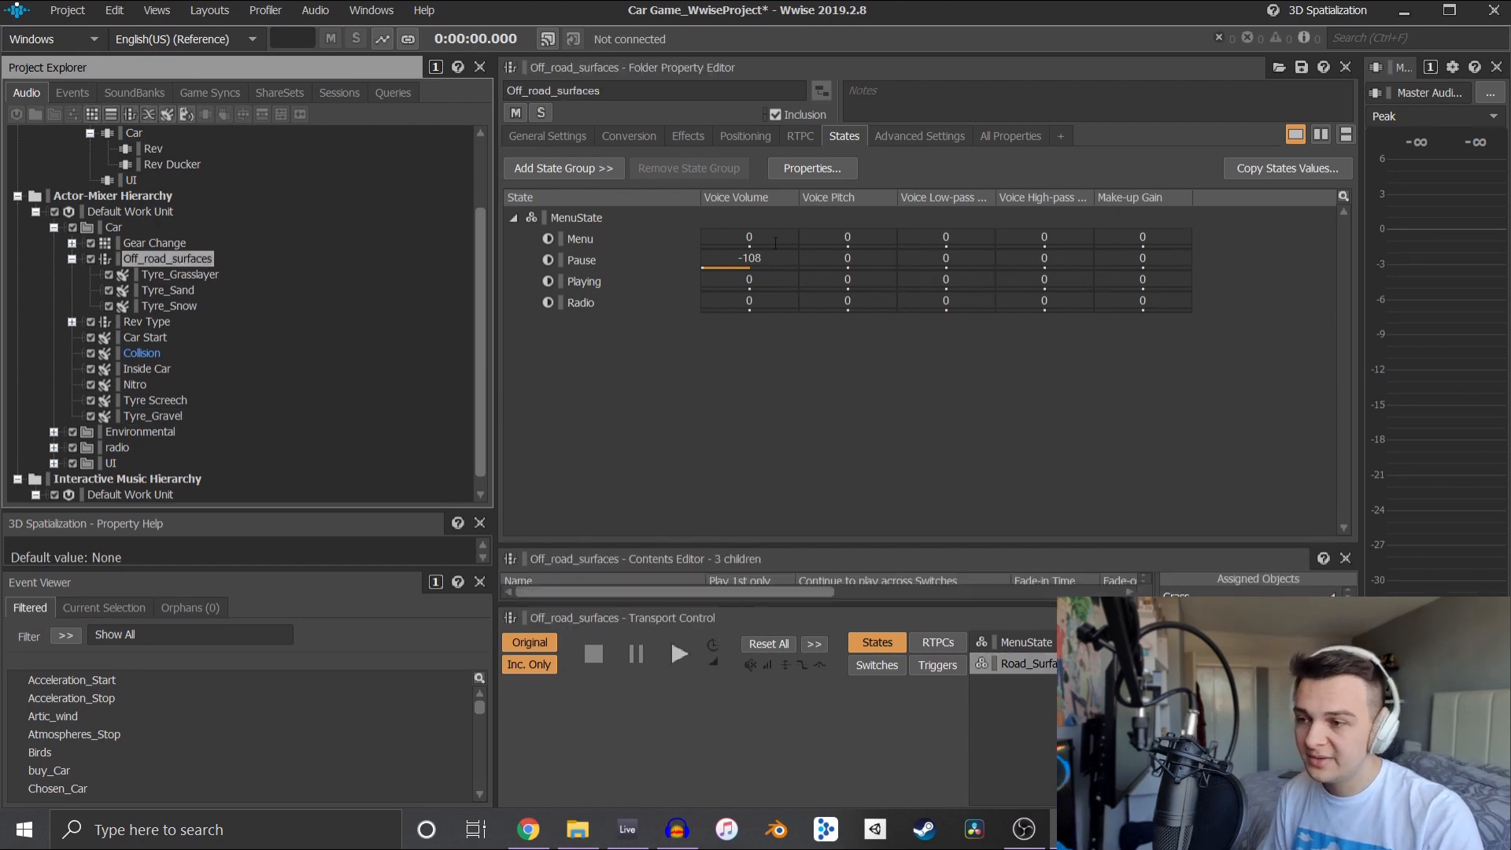
click(173, 274)
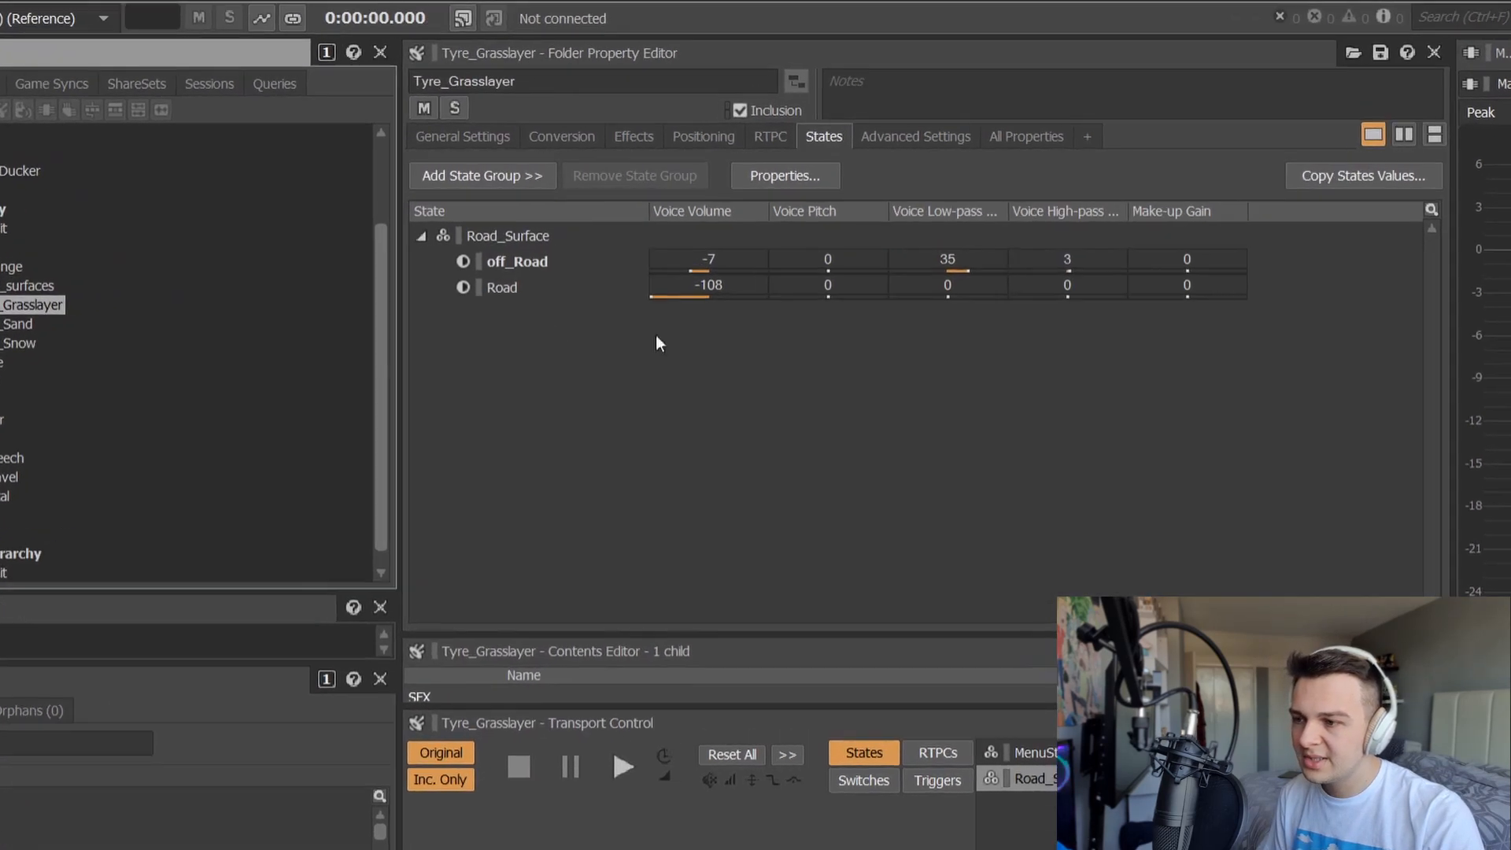
click(634, 259)
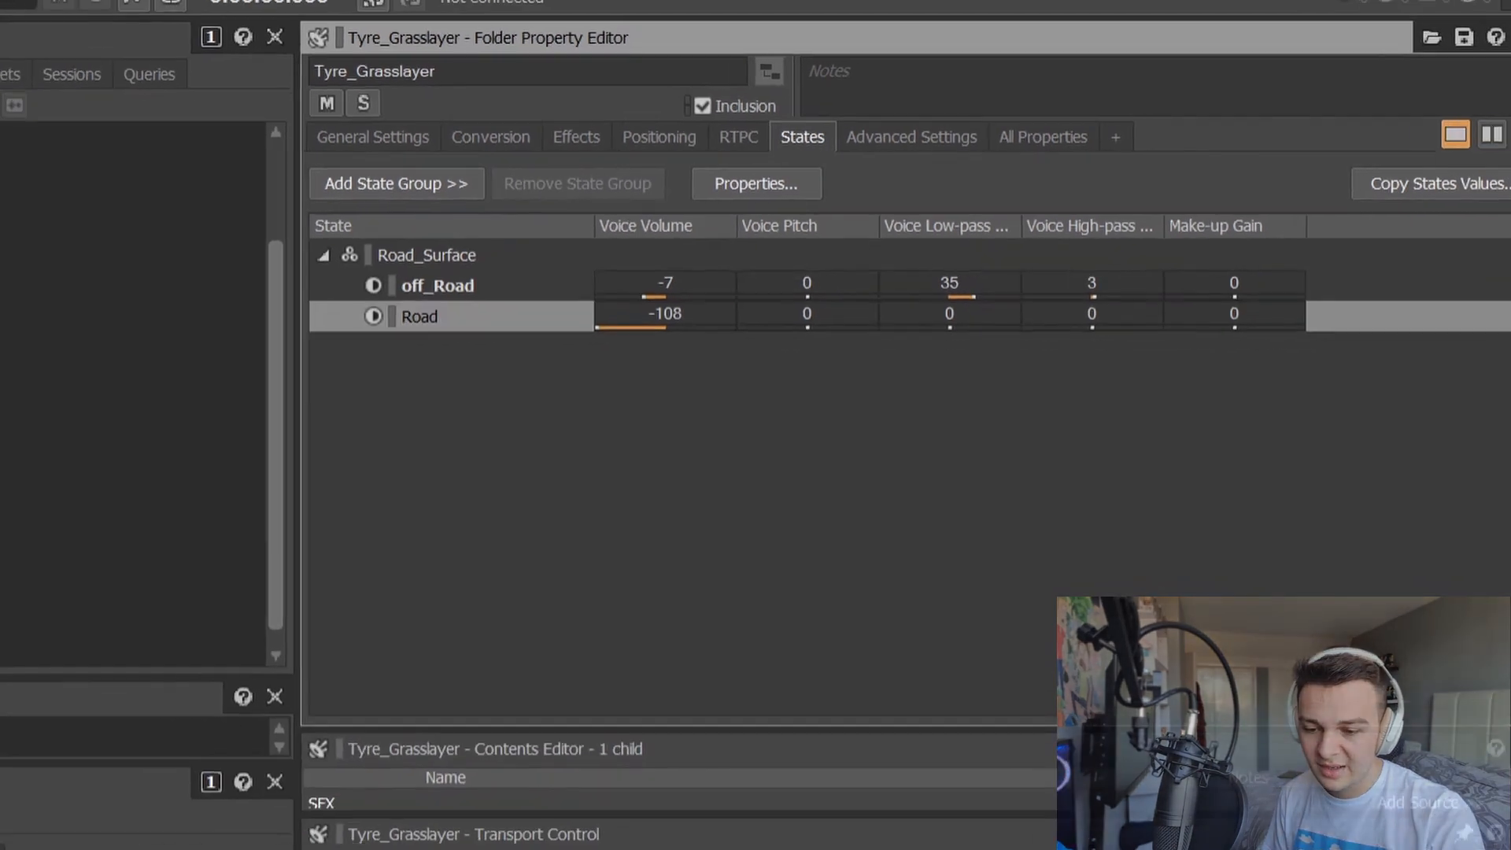
Set Tyre_Grasslayer's Road_Surface playback state to Road and play the sound
click(1249, 746)
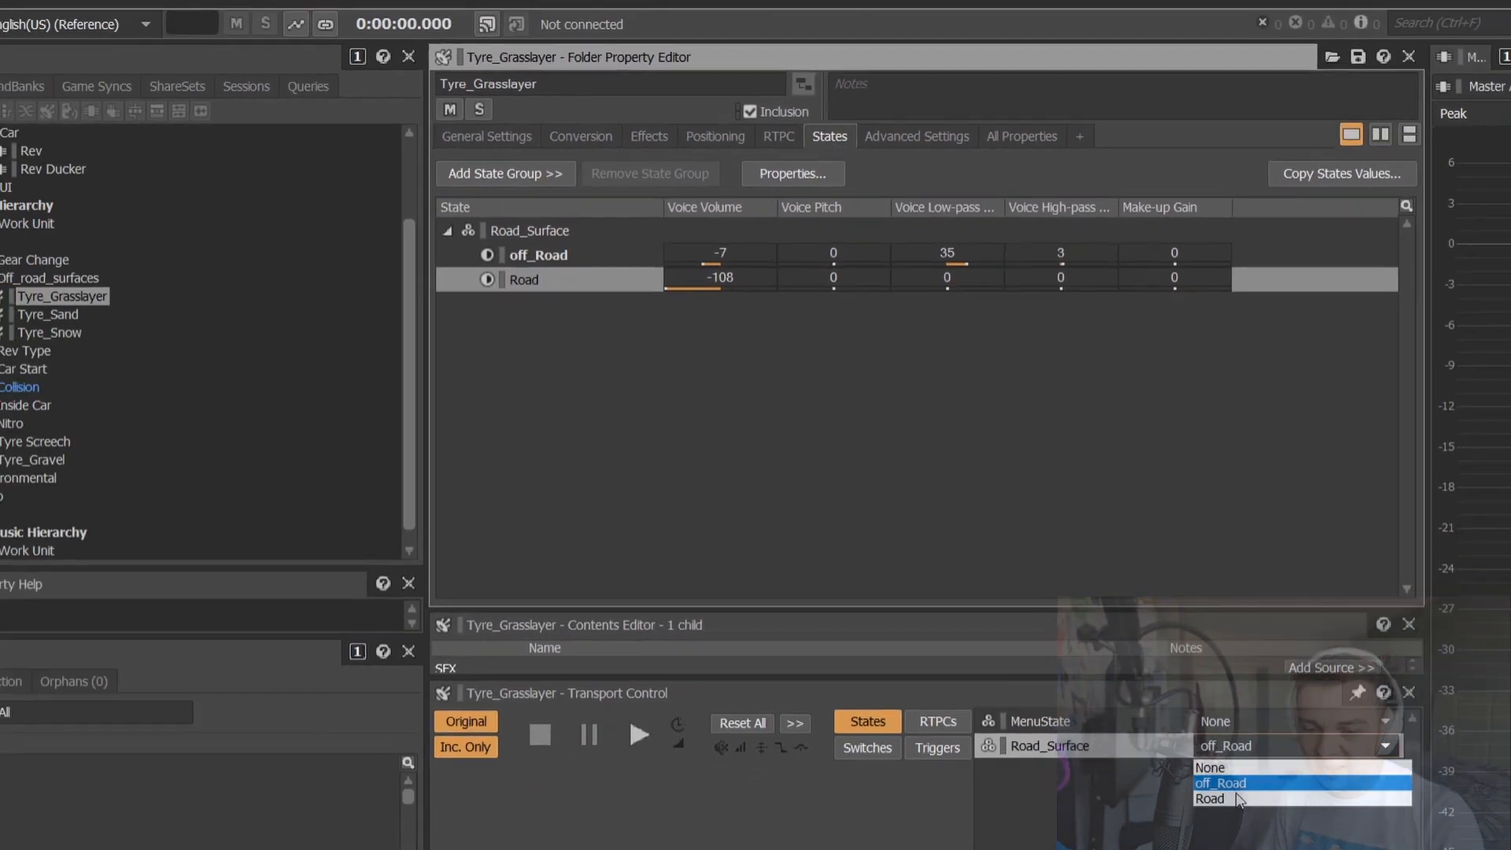
click(1237, 798)
key(space)
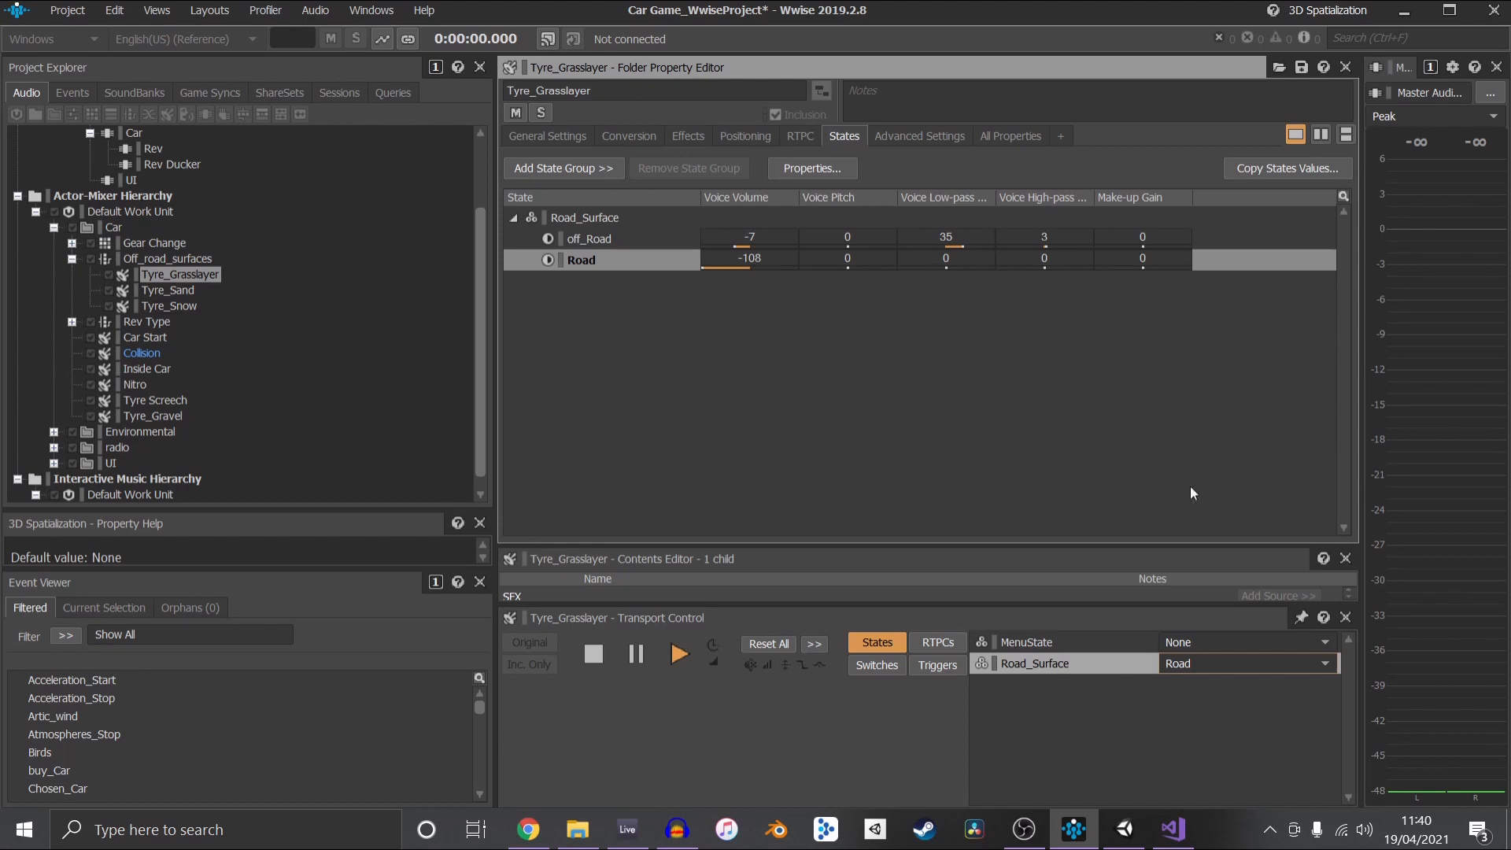
While Tyre_Grasslayer plays, set the off_road_surfaces switch to Grass and the Road_Surface state to off_Road
click(877, 665)
click(1201, 642)
click(1187, 666)
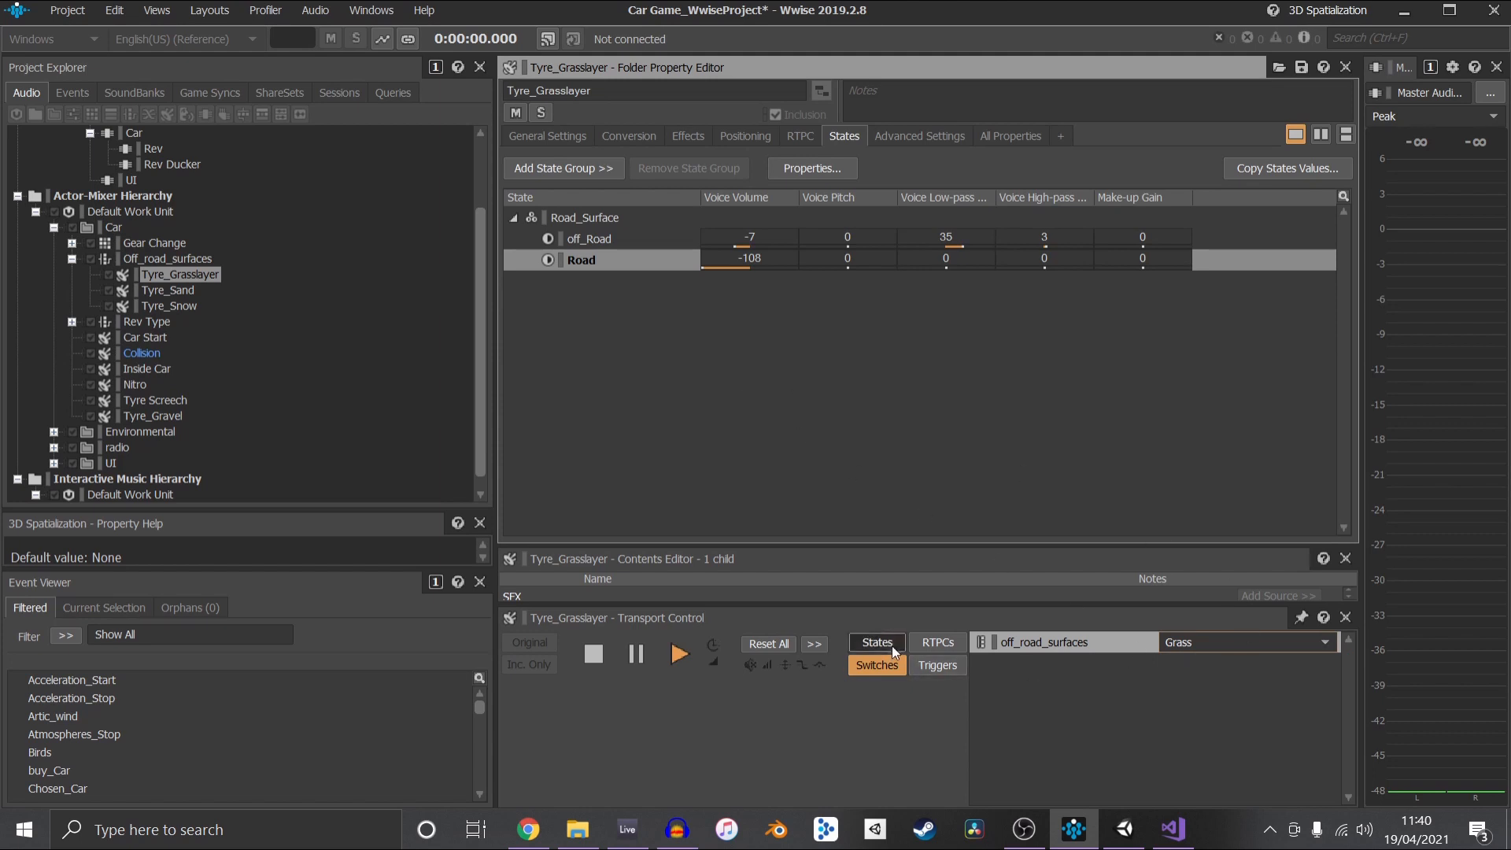
click(889, 644)
click(1181, 665)
click(1192, 696)
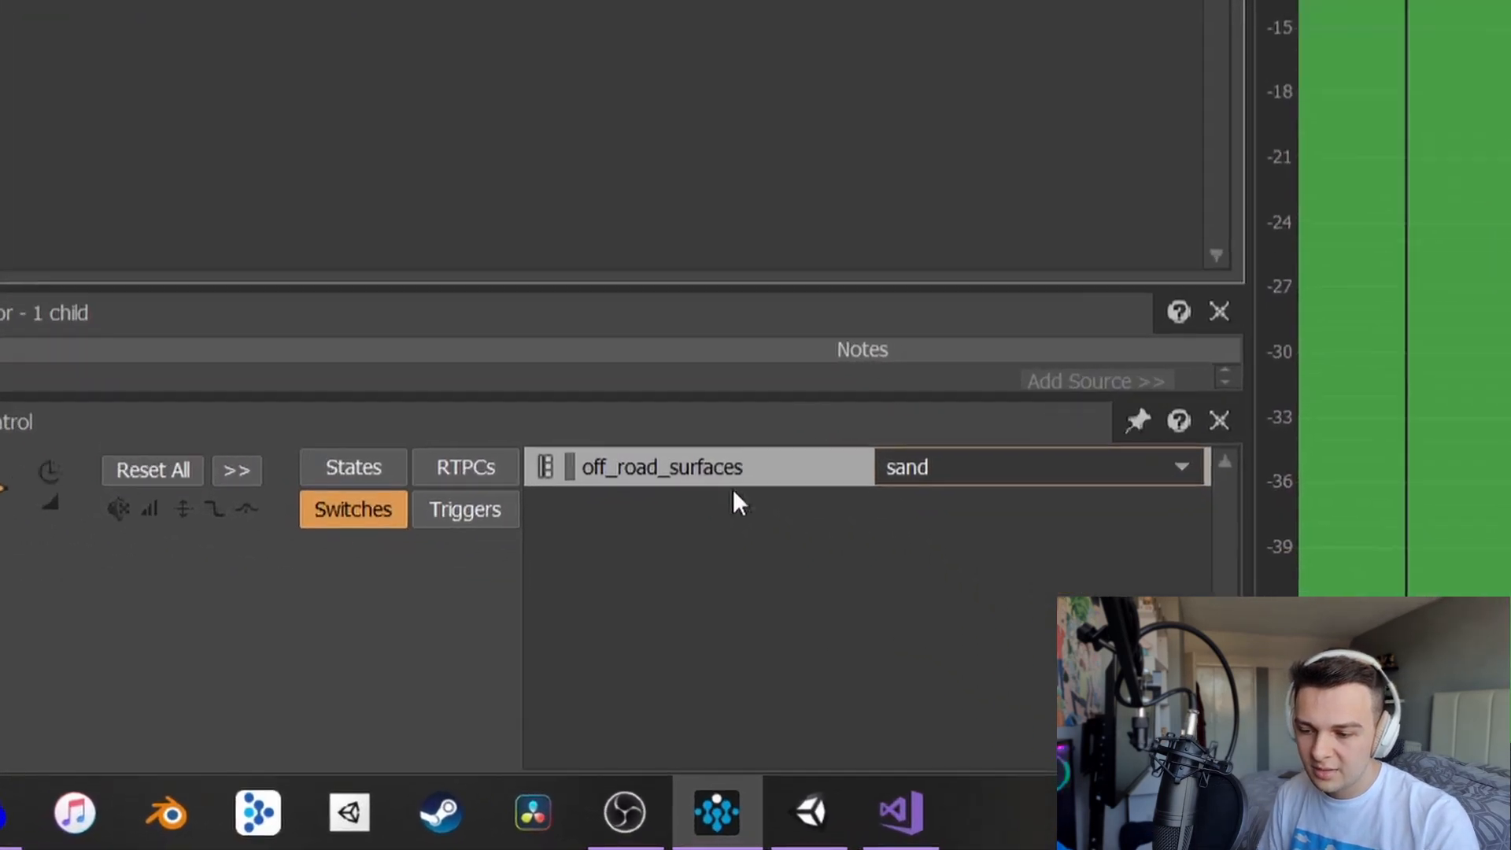
Stop Tyre_Grasslayer, select the Off_road_surfaces container and audition it with the switch on sand
key(space)
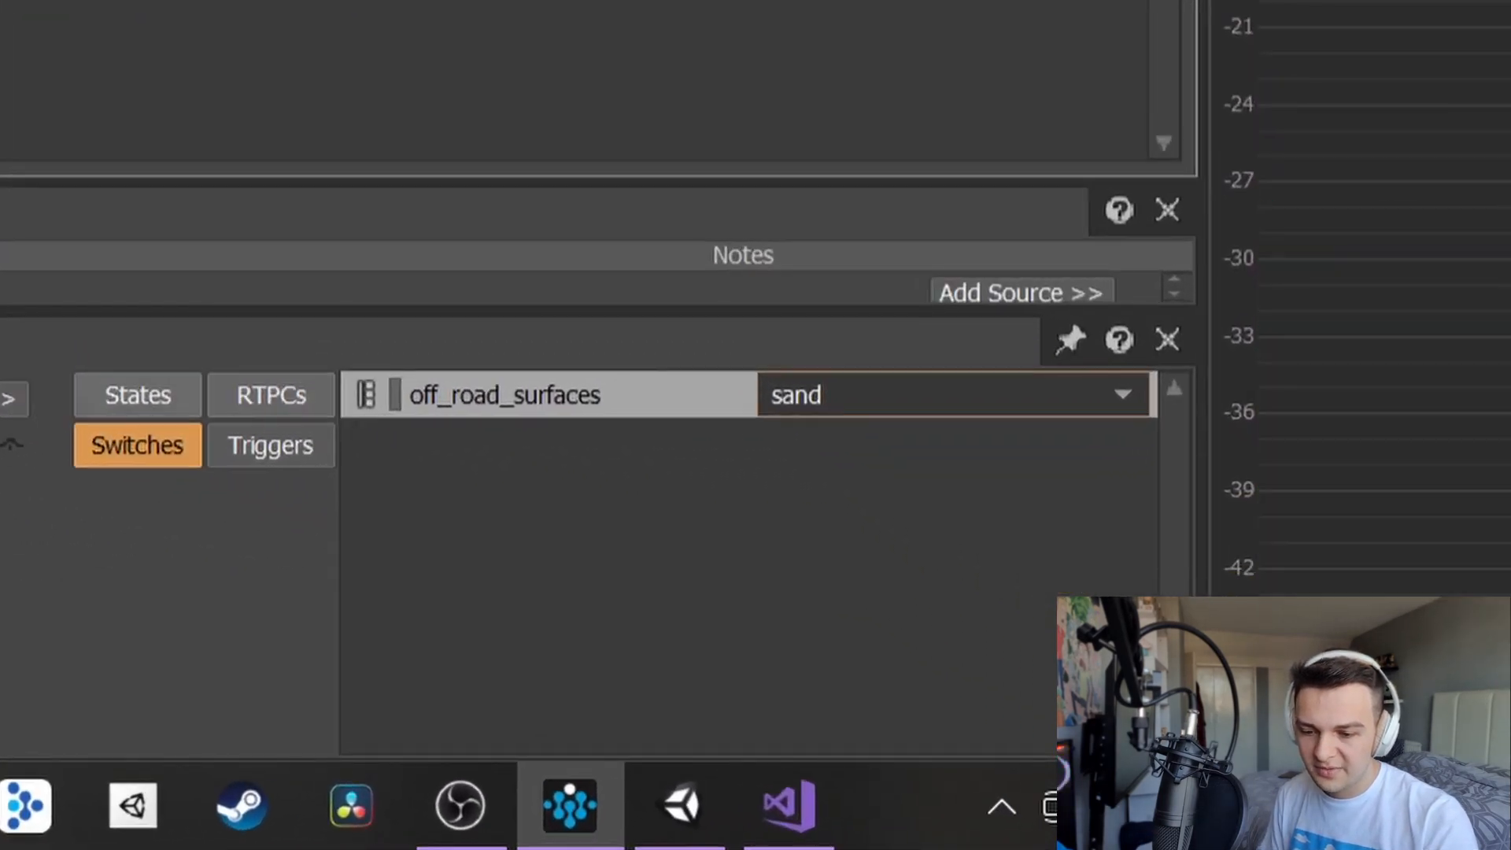
click(43, 200)
key(space)
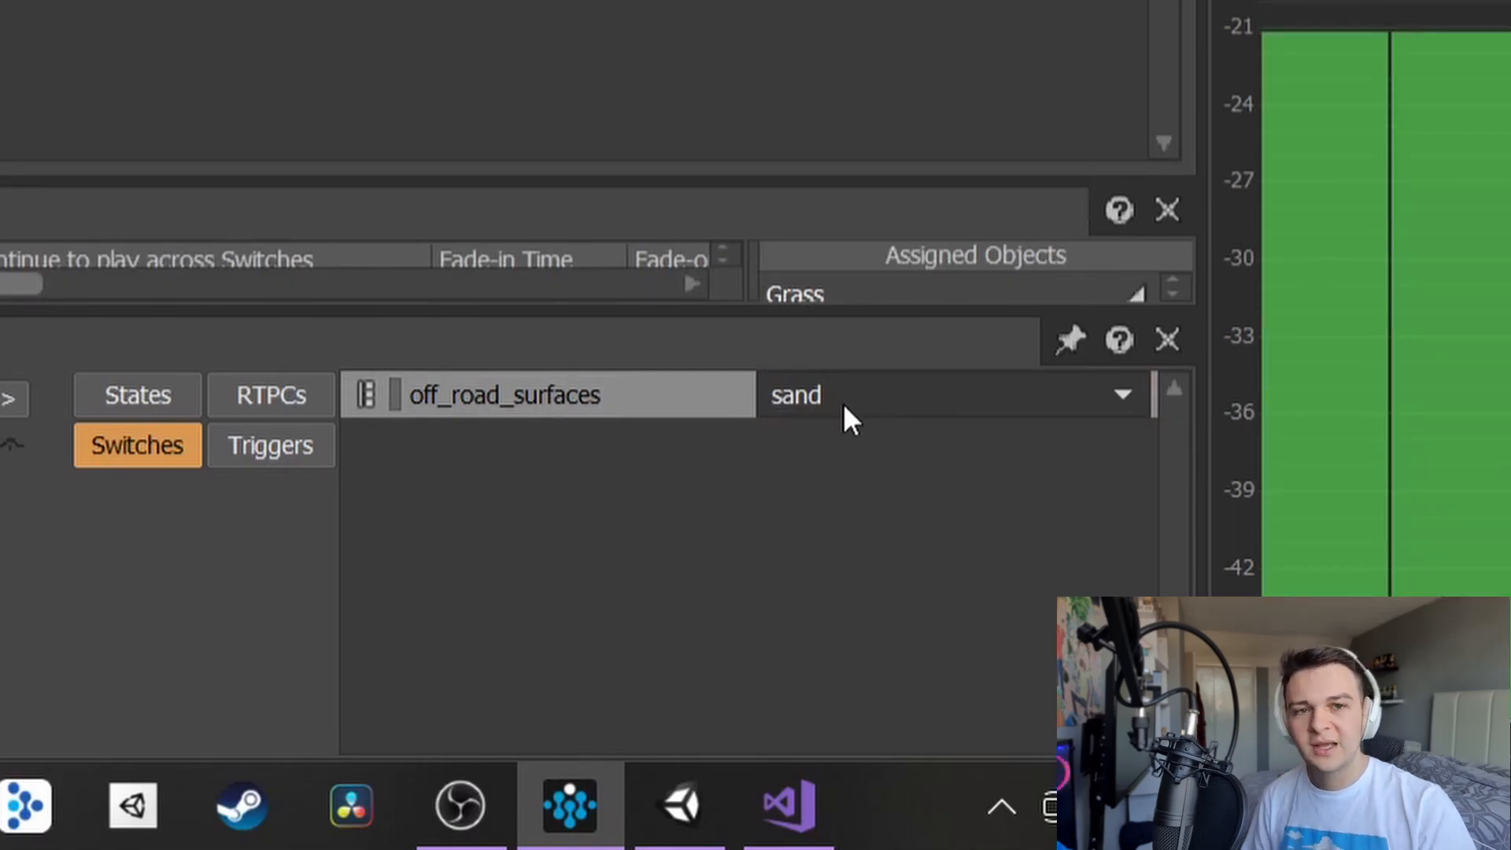
key(space)
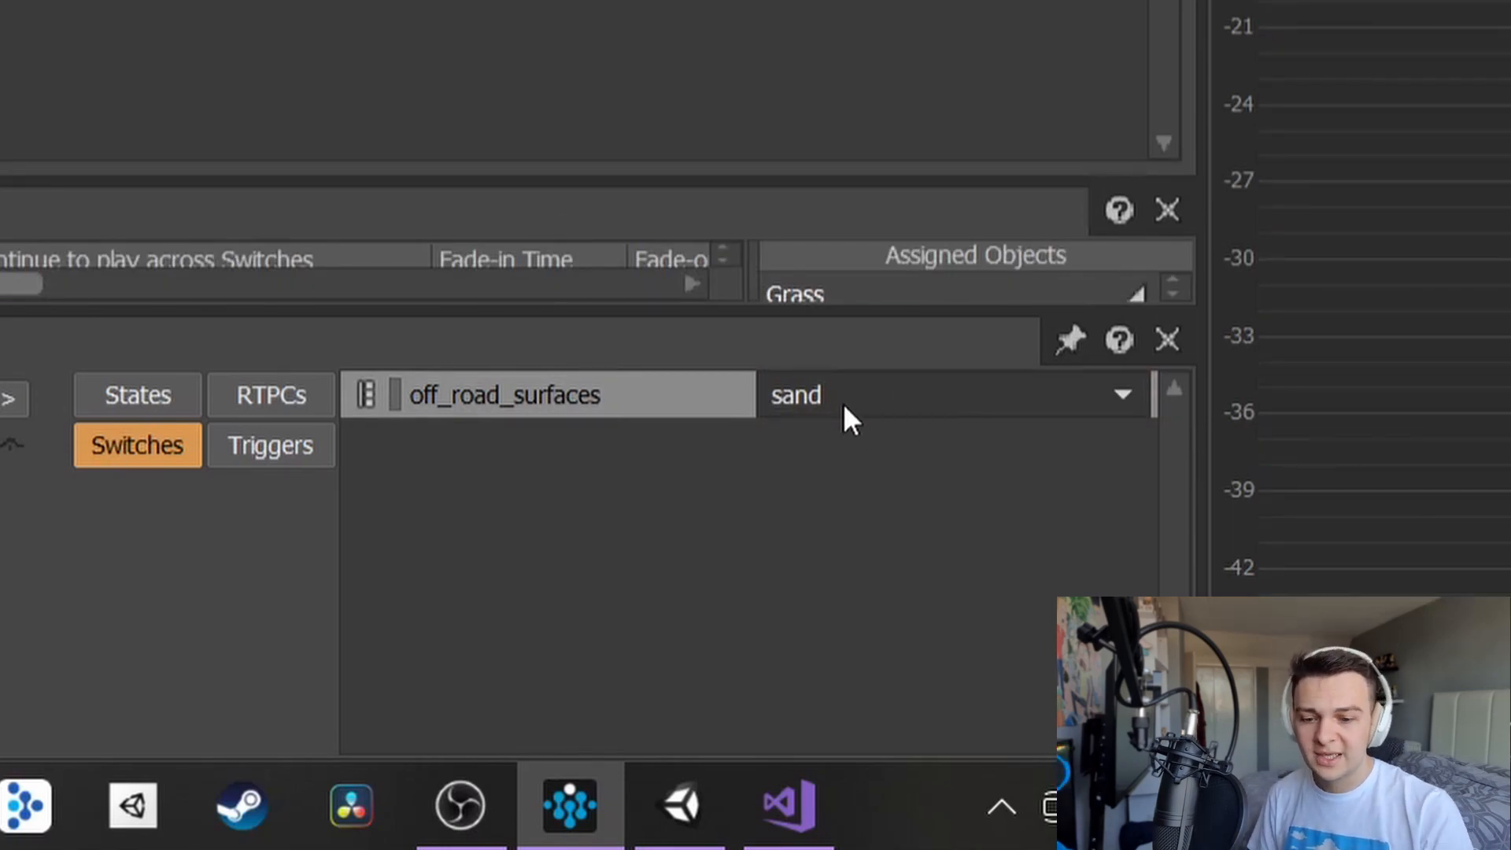
Set the off_road_surfaces switch to Grass and audition the container
click(842, 403)
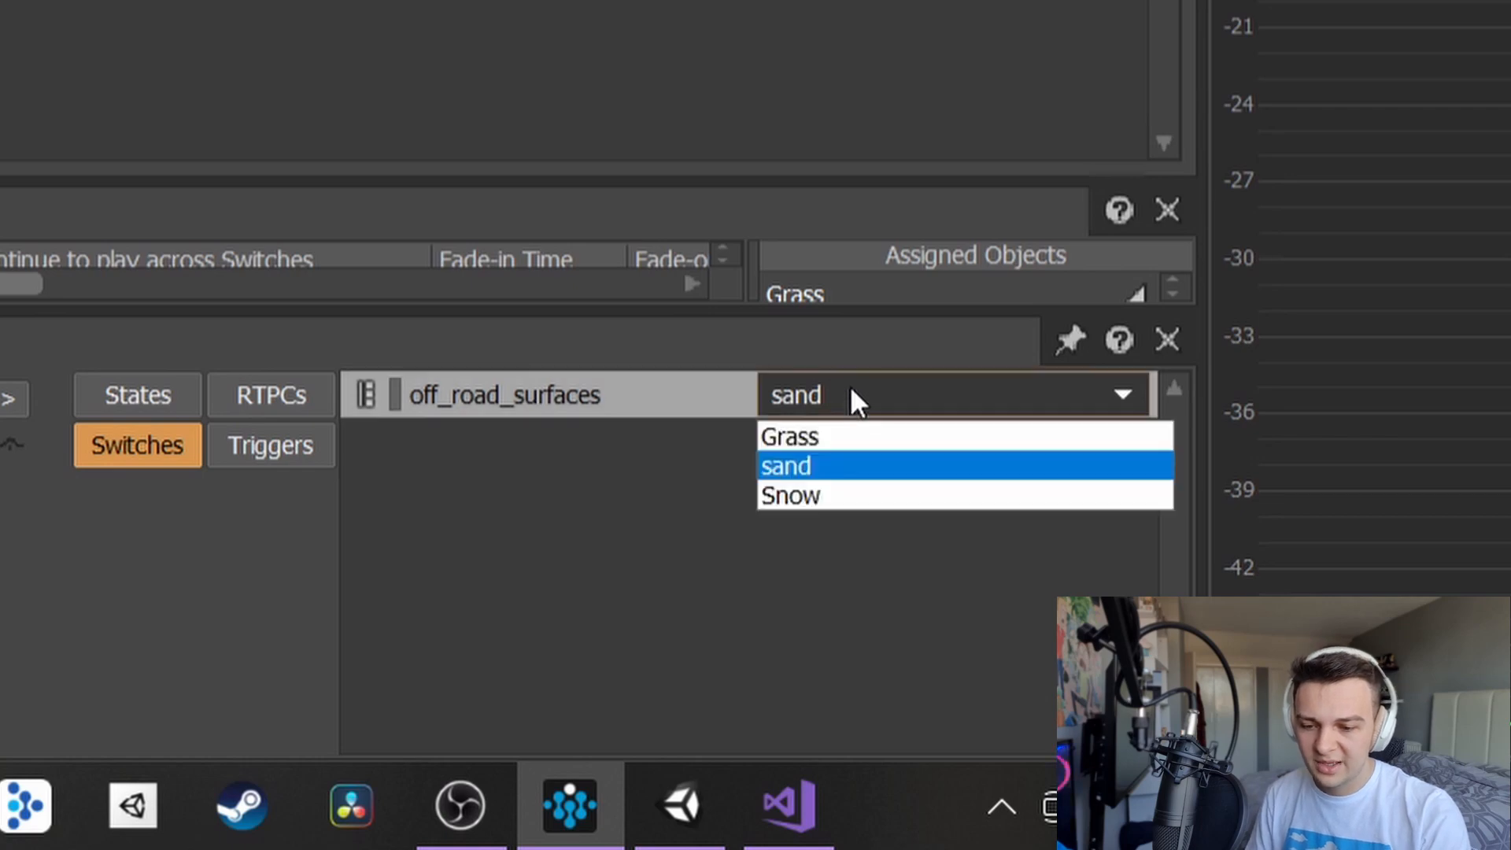
click(857, 435)
key(space)
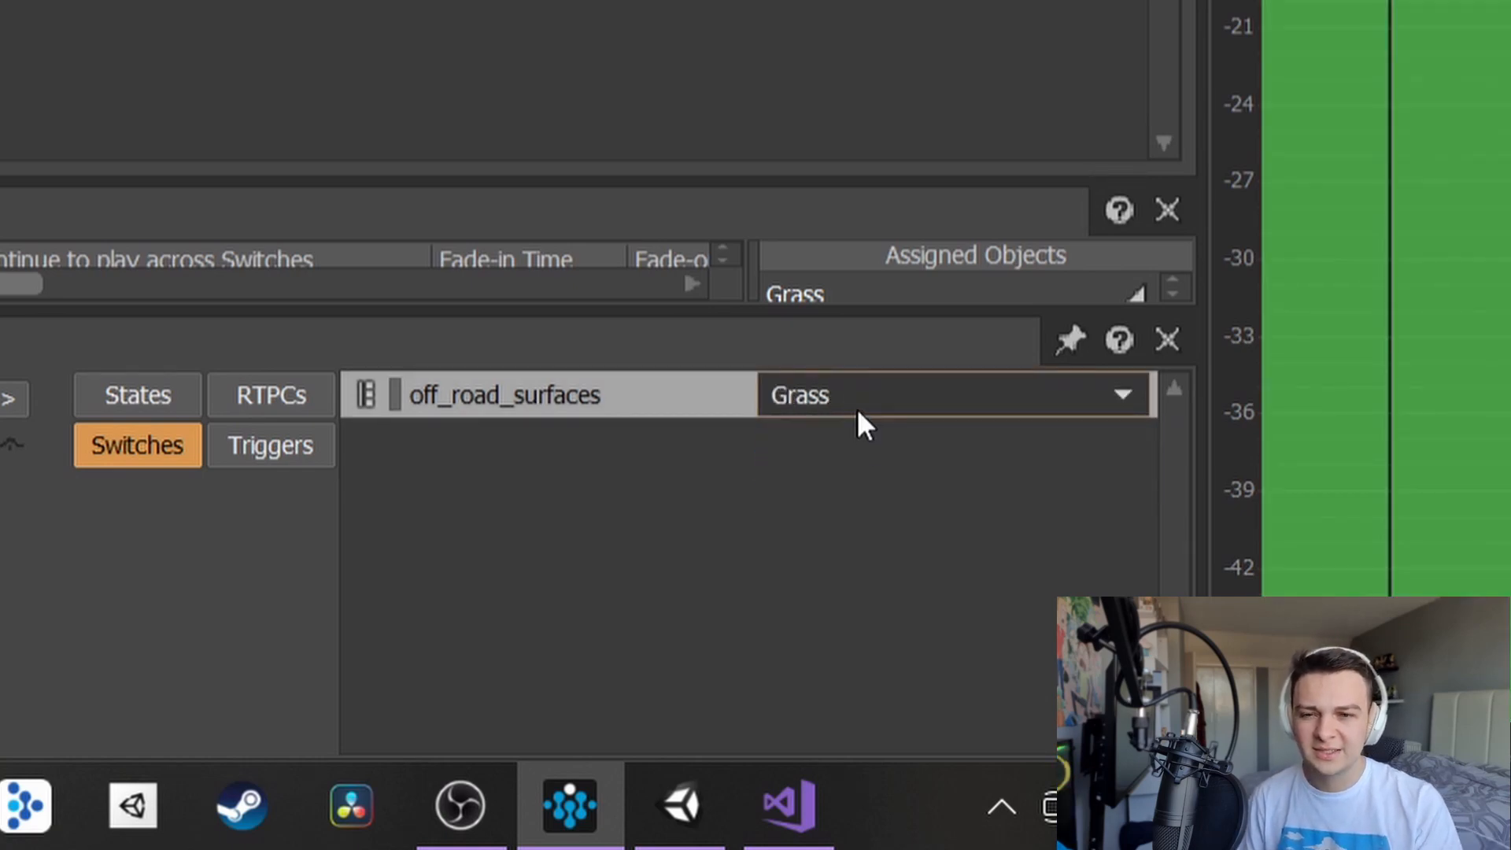
key(space)
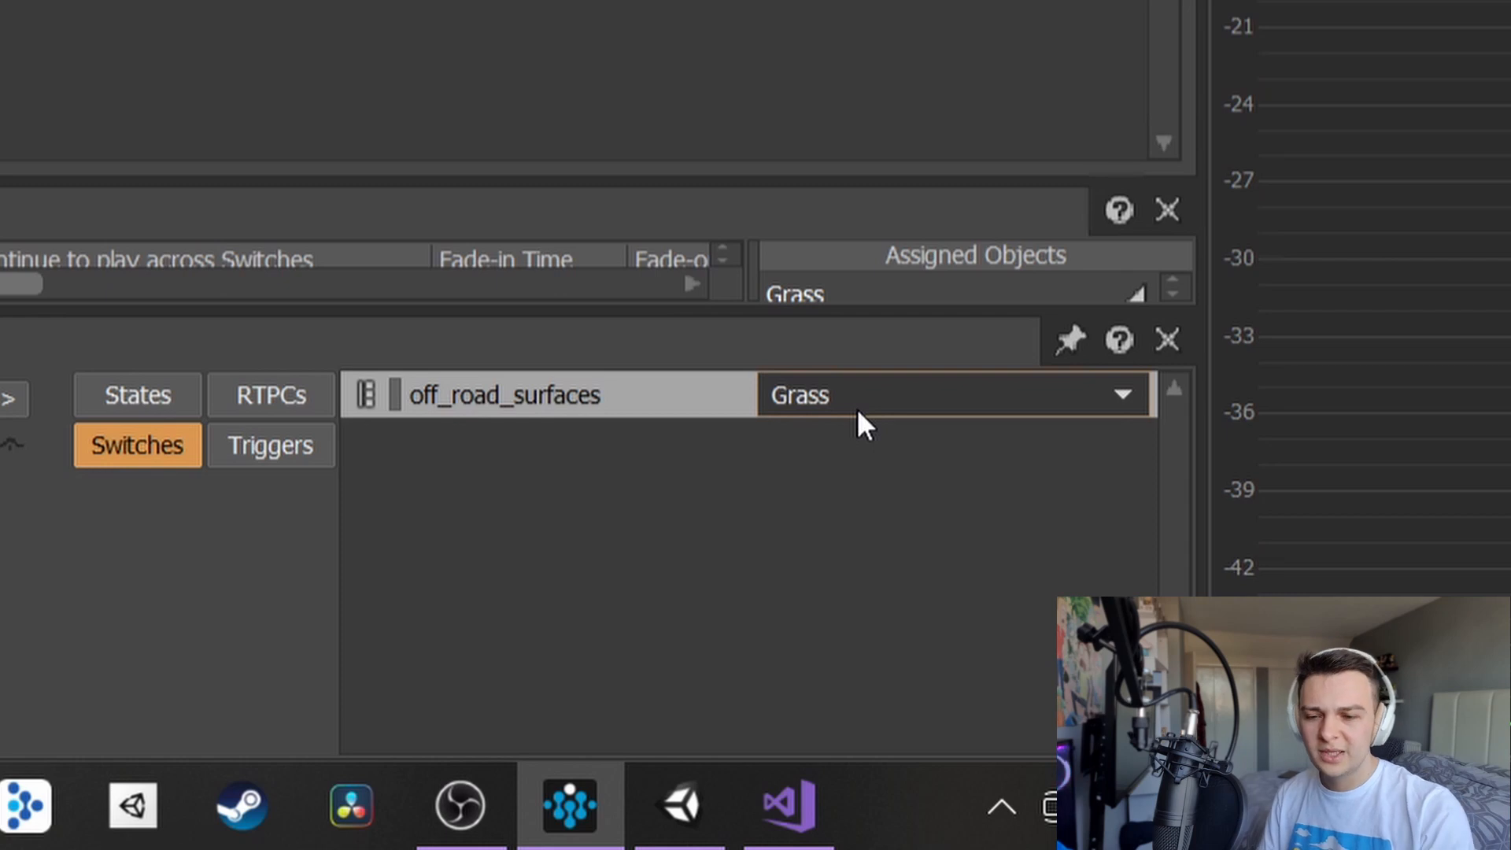
Change the off_road_surfaces switch to sand and play the container
click(853, 397)
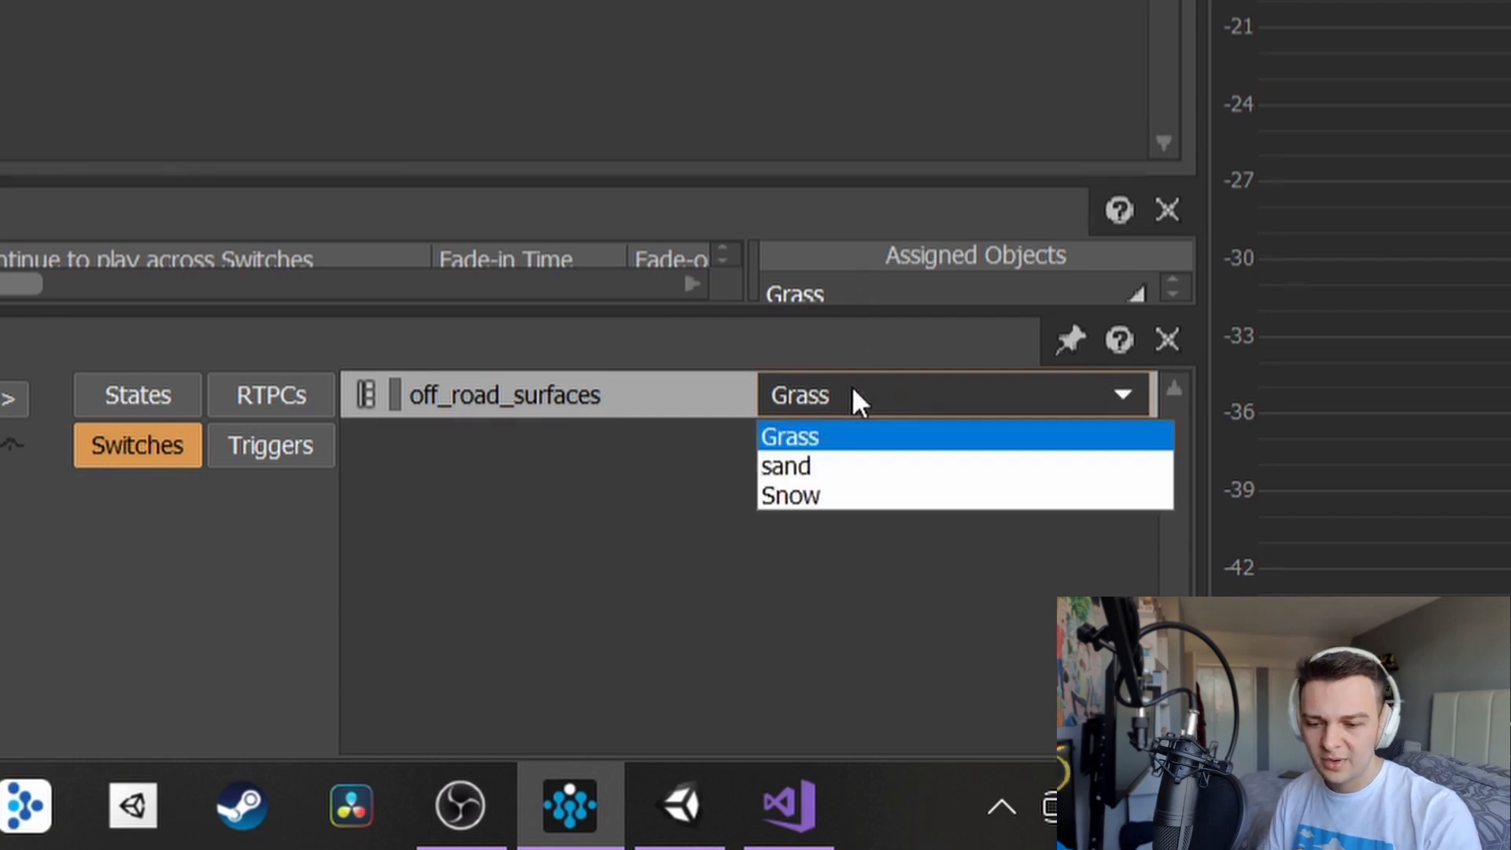
click(855, 469)
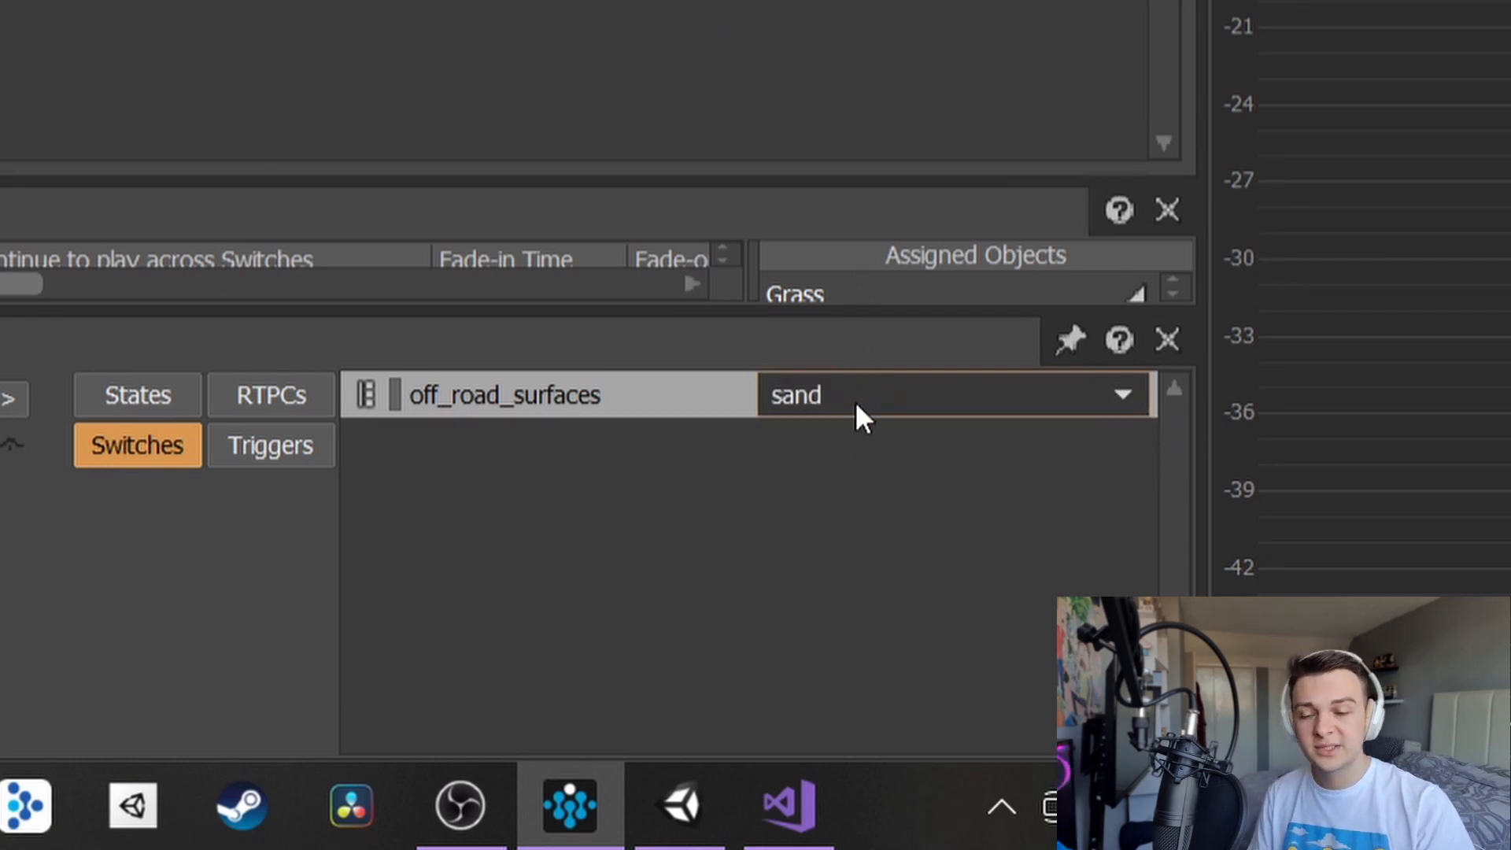
key(space)
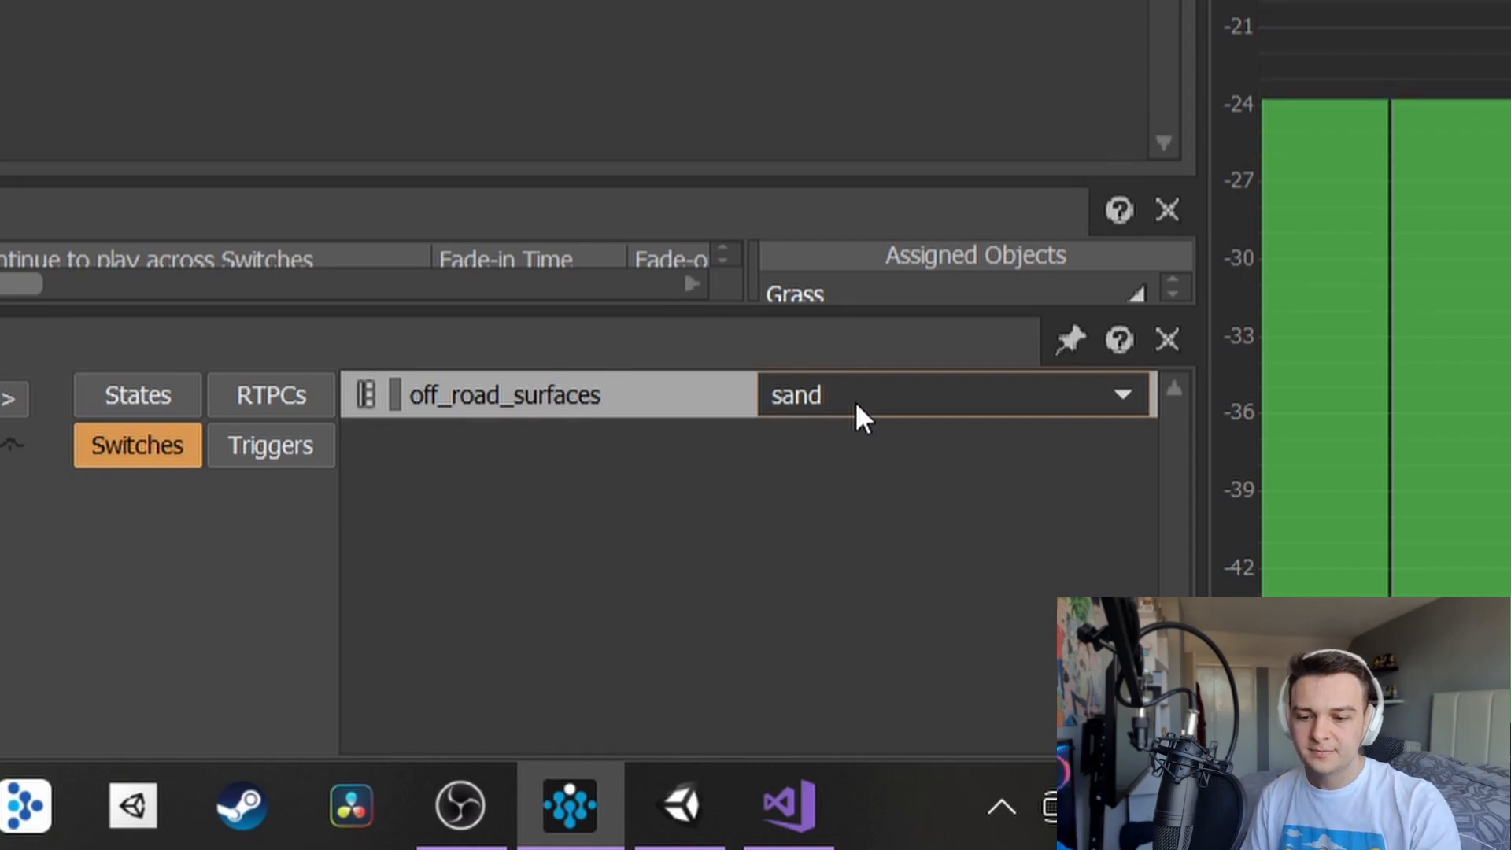
Set the off_road_surfaces switch to Snow and return it to sand
click(857, 409)
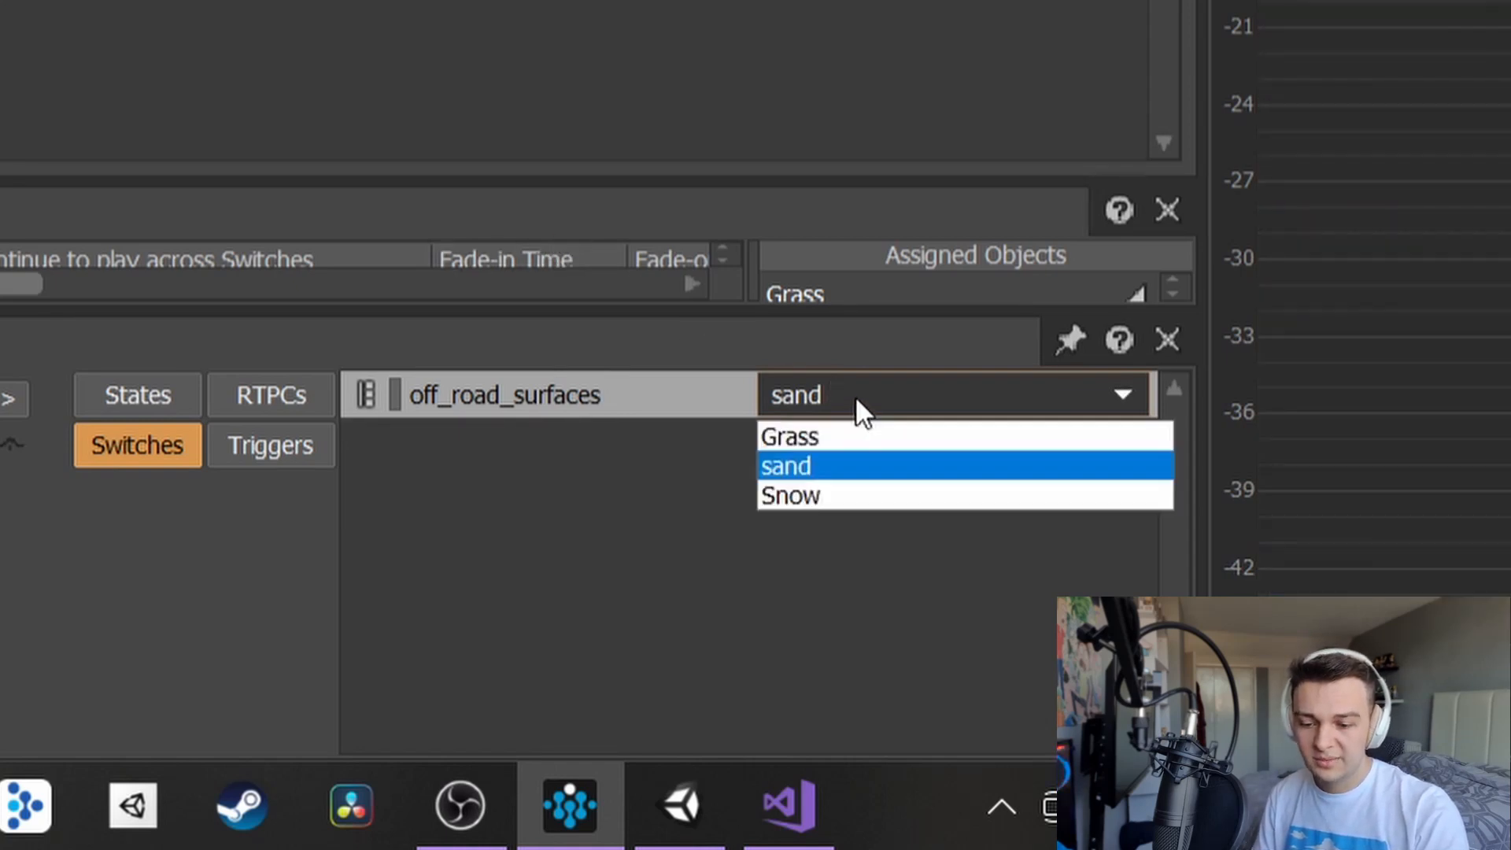
click(842, 505)
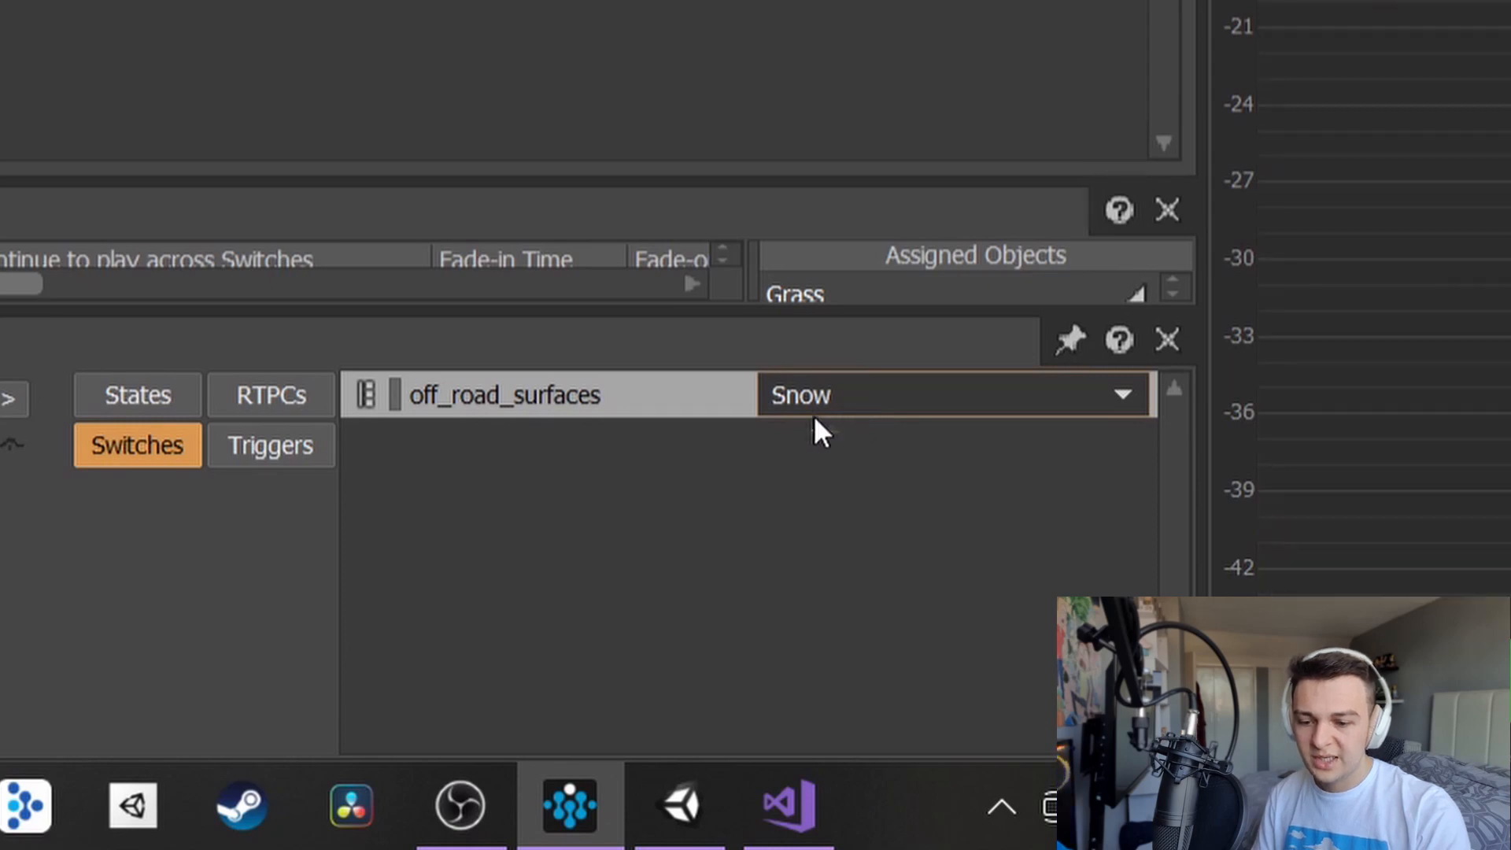
click(827, 410)
click(815, 466)
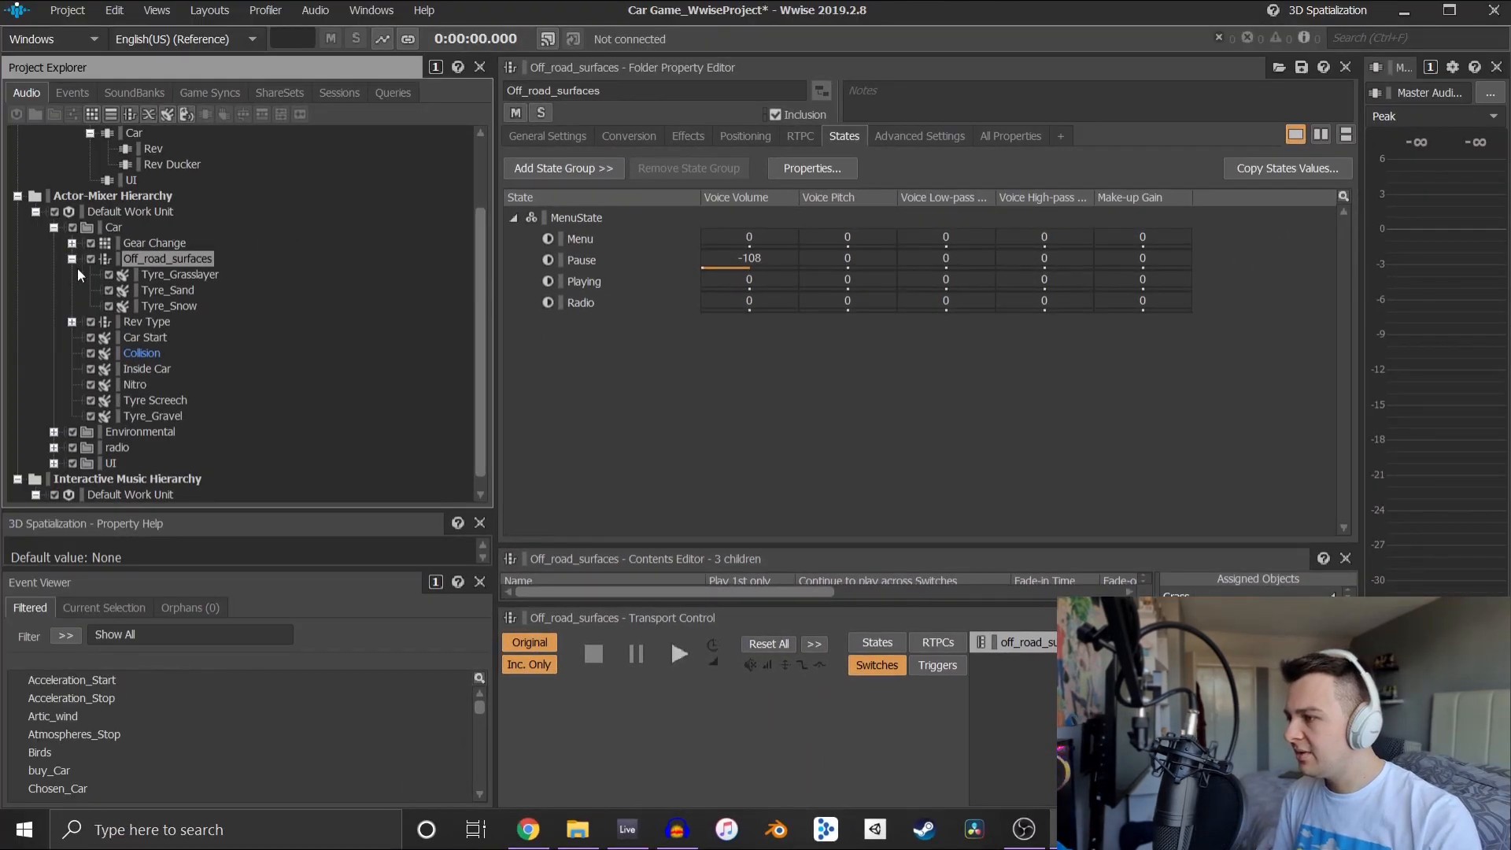
Collapse Off_road_surfaces and expand the Gear Change container to examine its individual gear change sounds
click(72, 259)
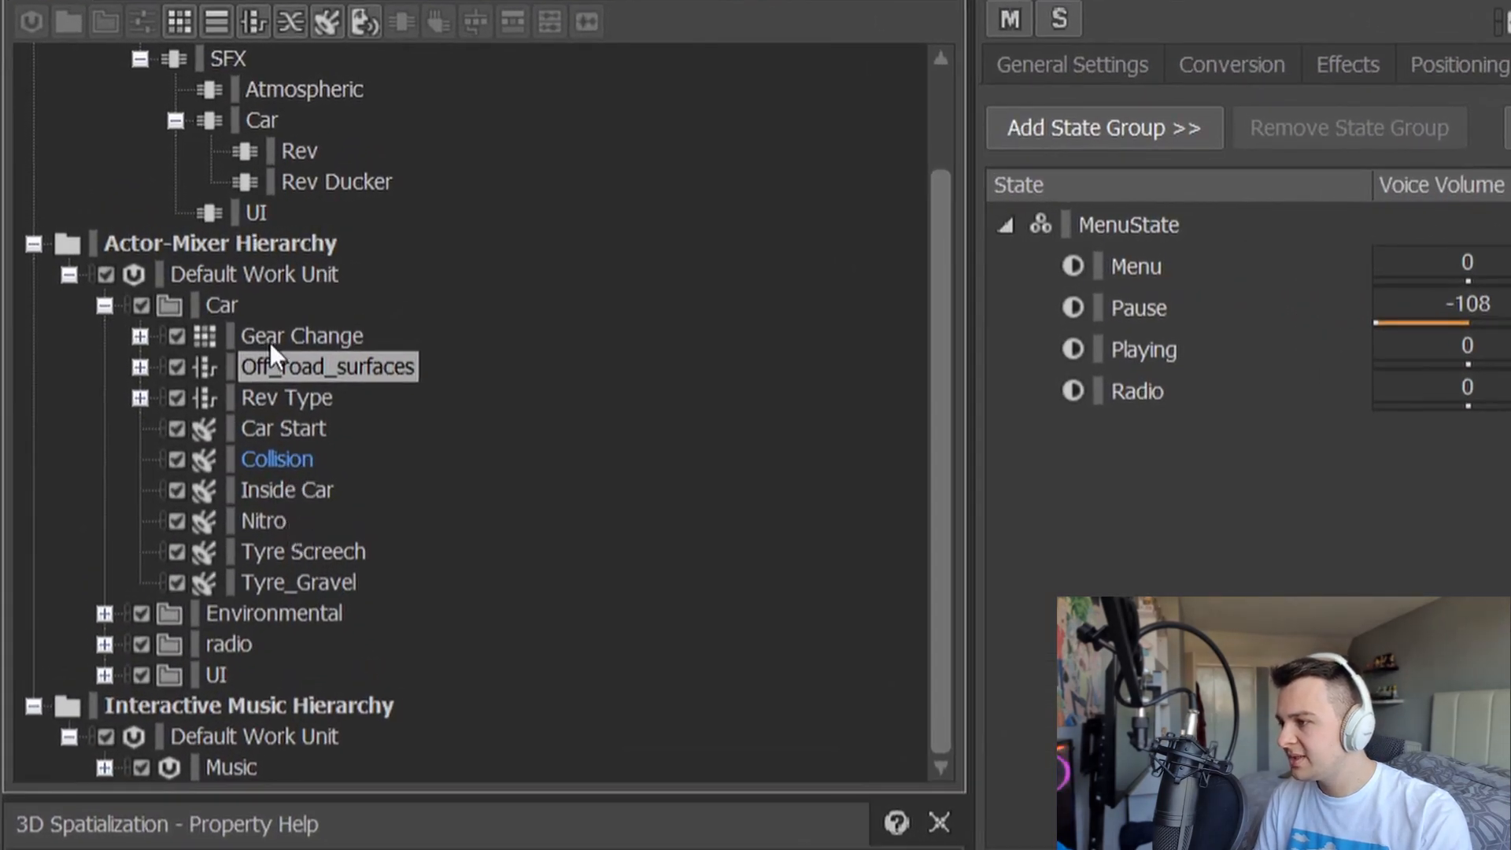
click(271, 339)
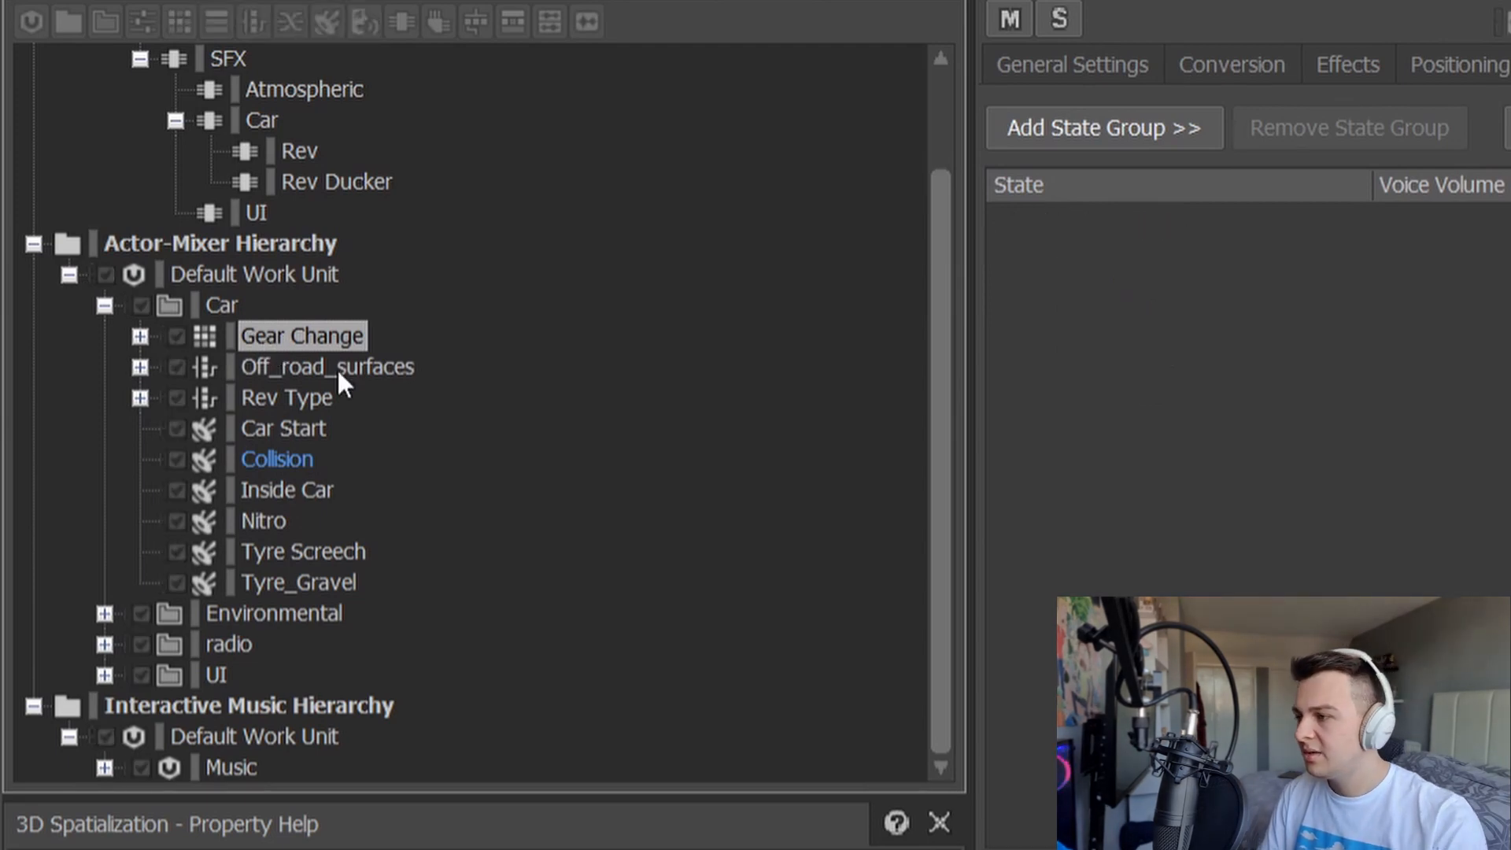
click(139, 334)
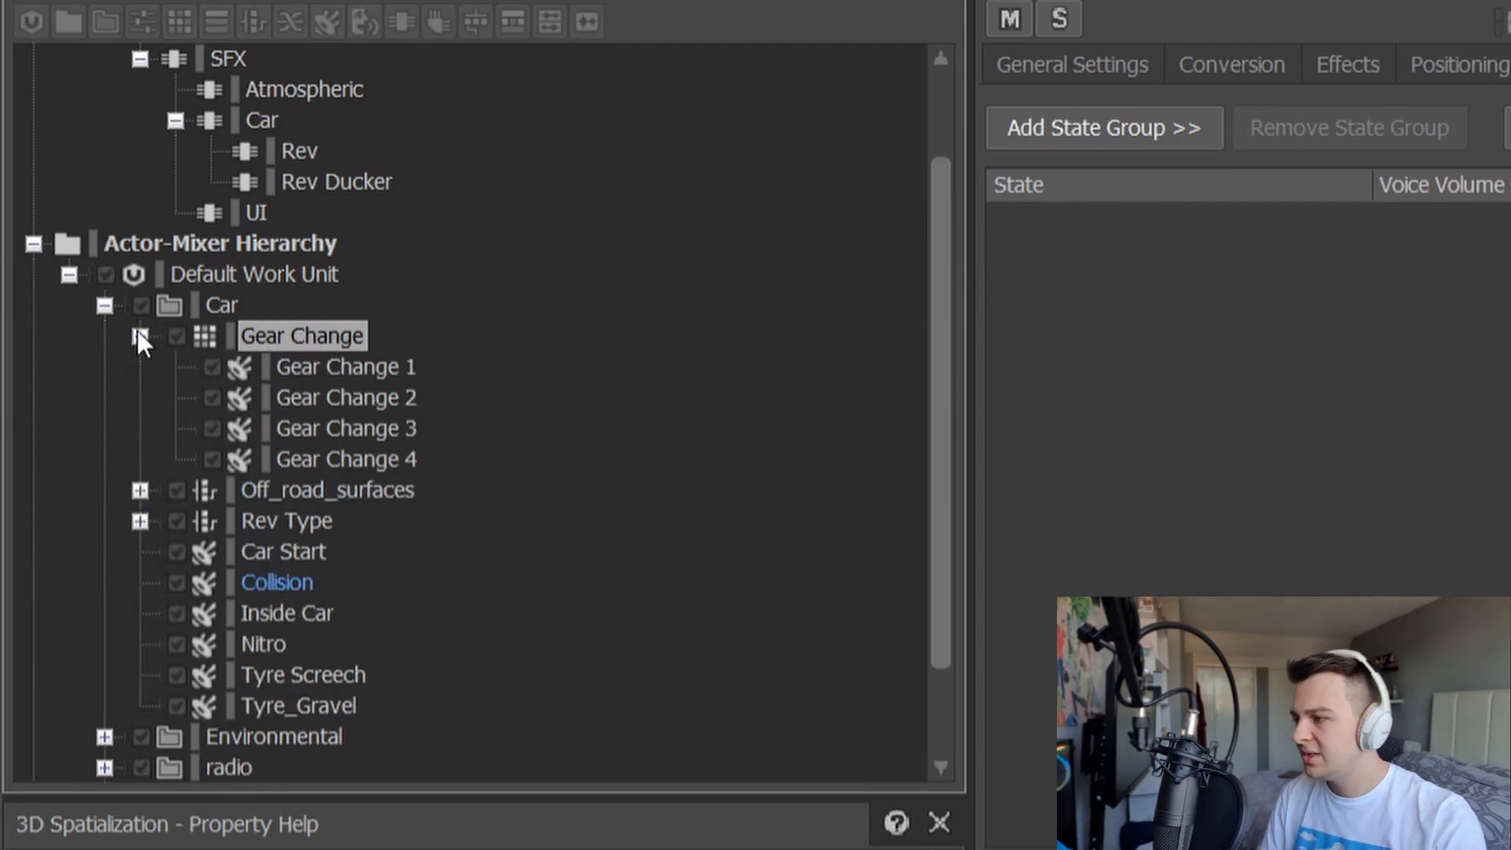
click(398, 366)
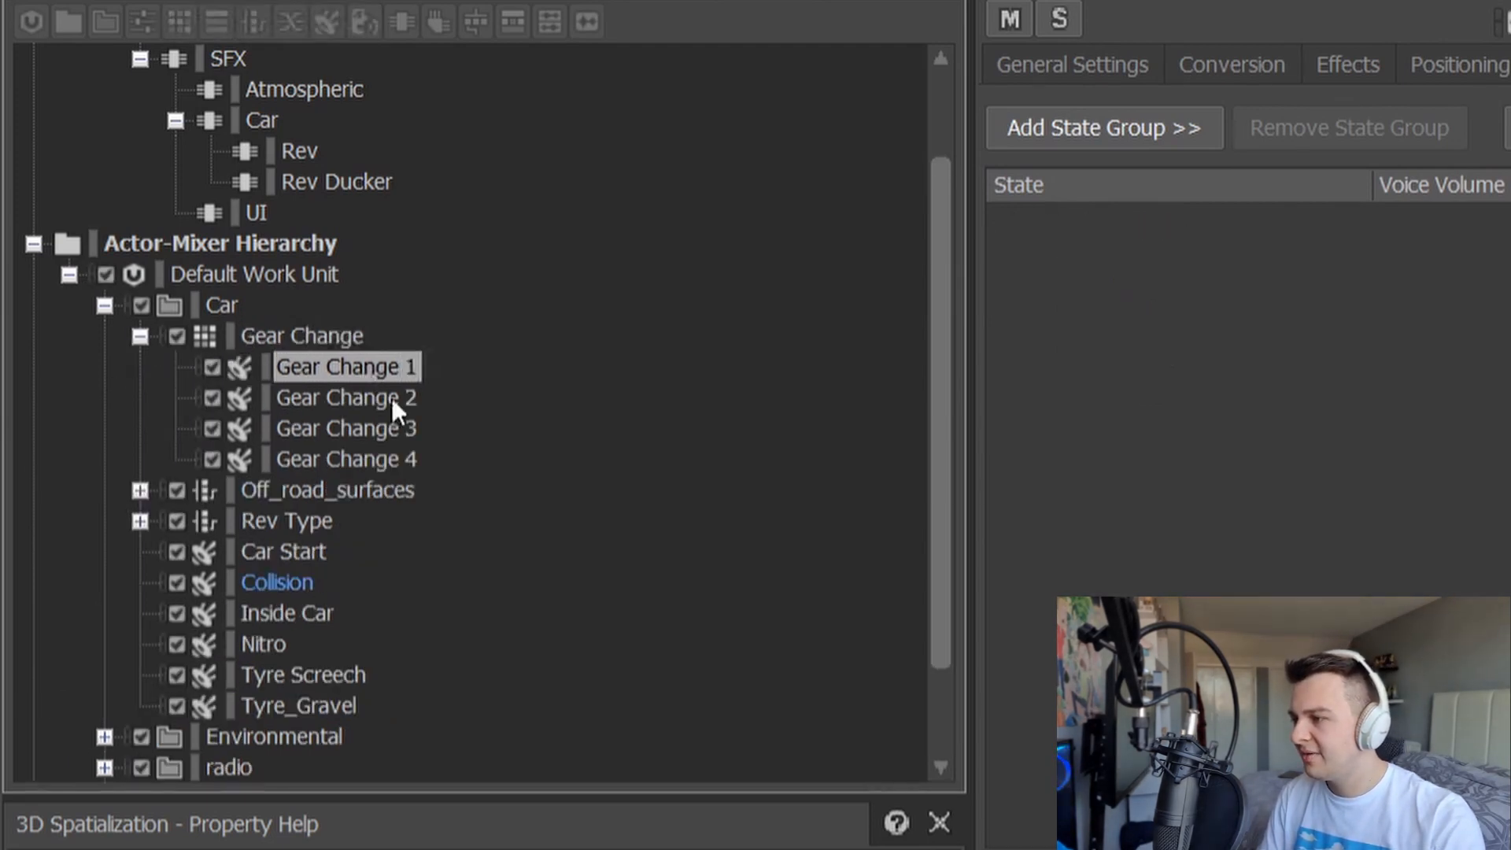
click(300, 335)
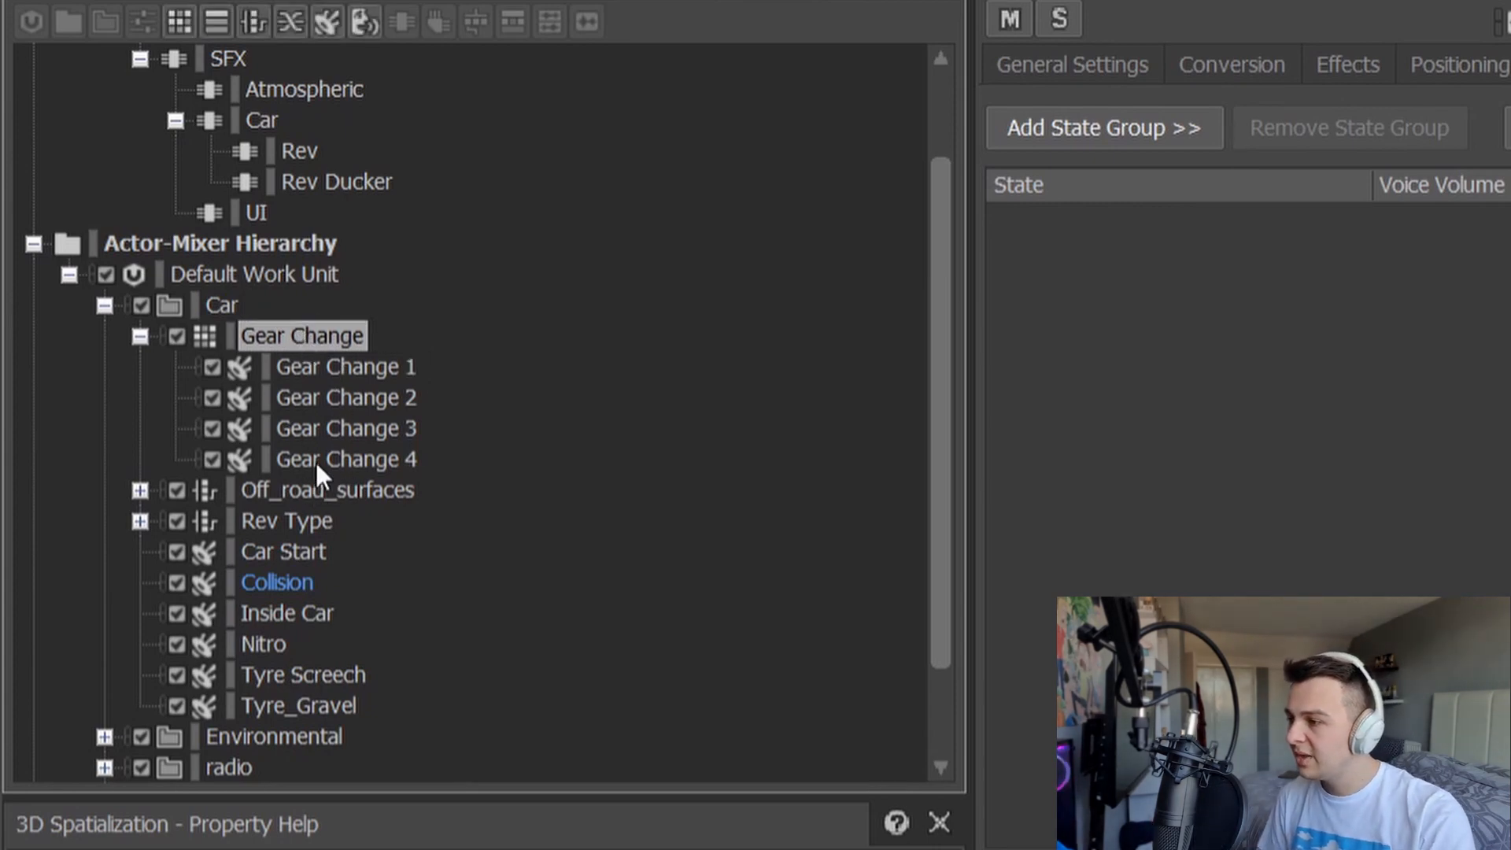
Select Collision and the Nitro sound in turn, and show Nitro's RTPC curves
click(291, 586)
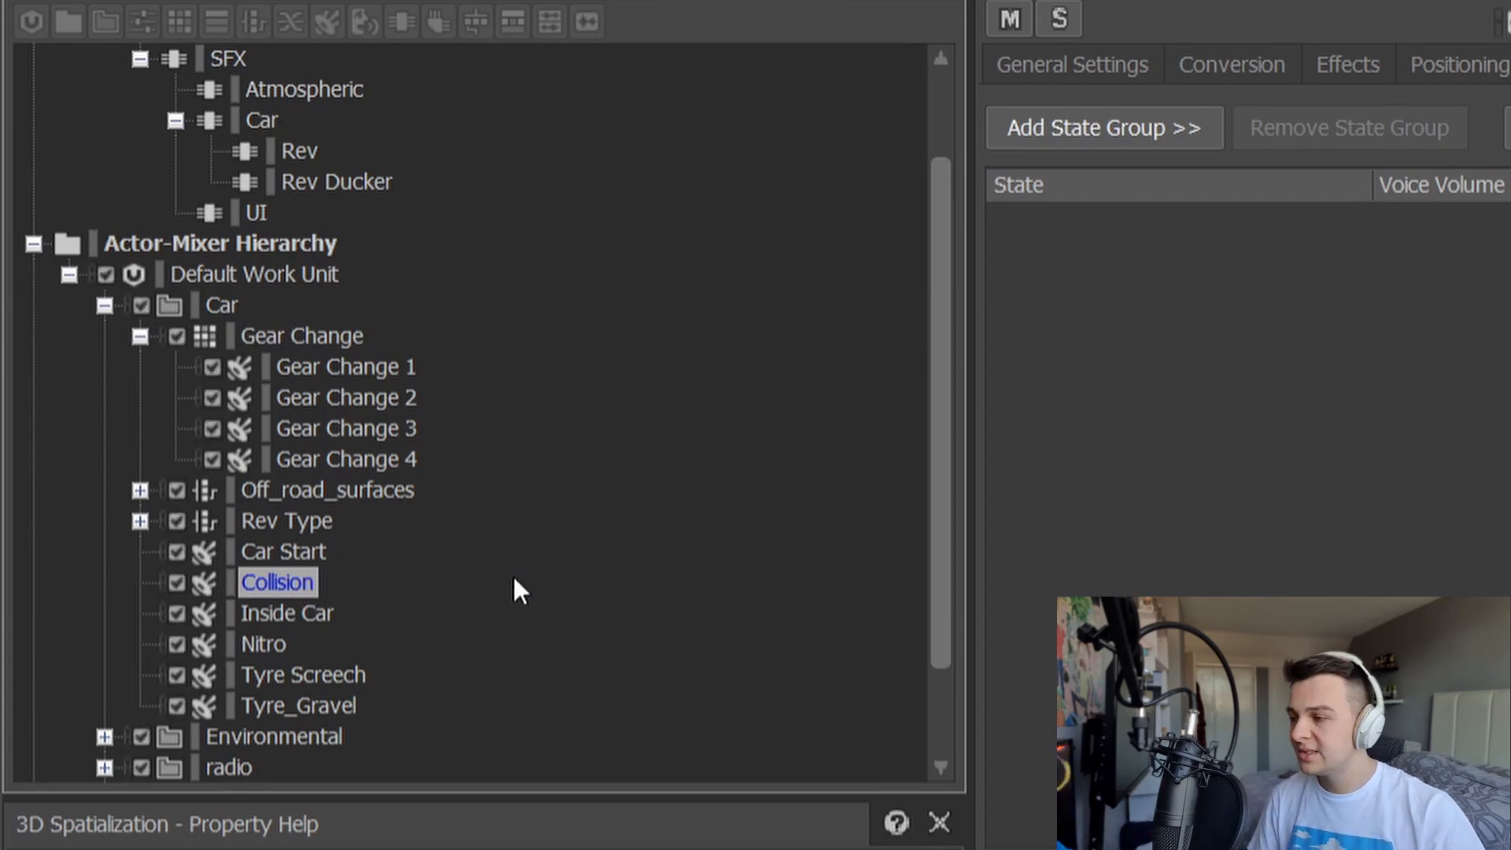
click(269, 641)
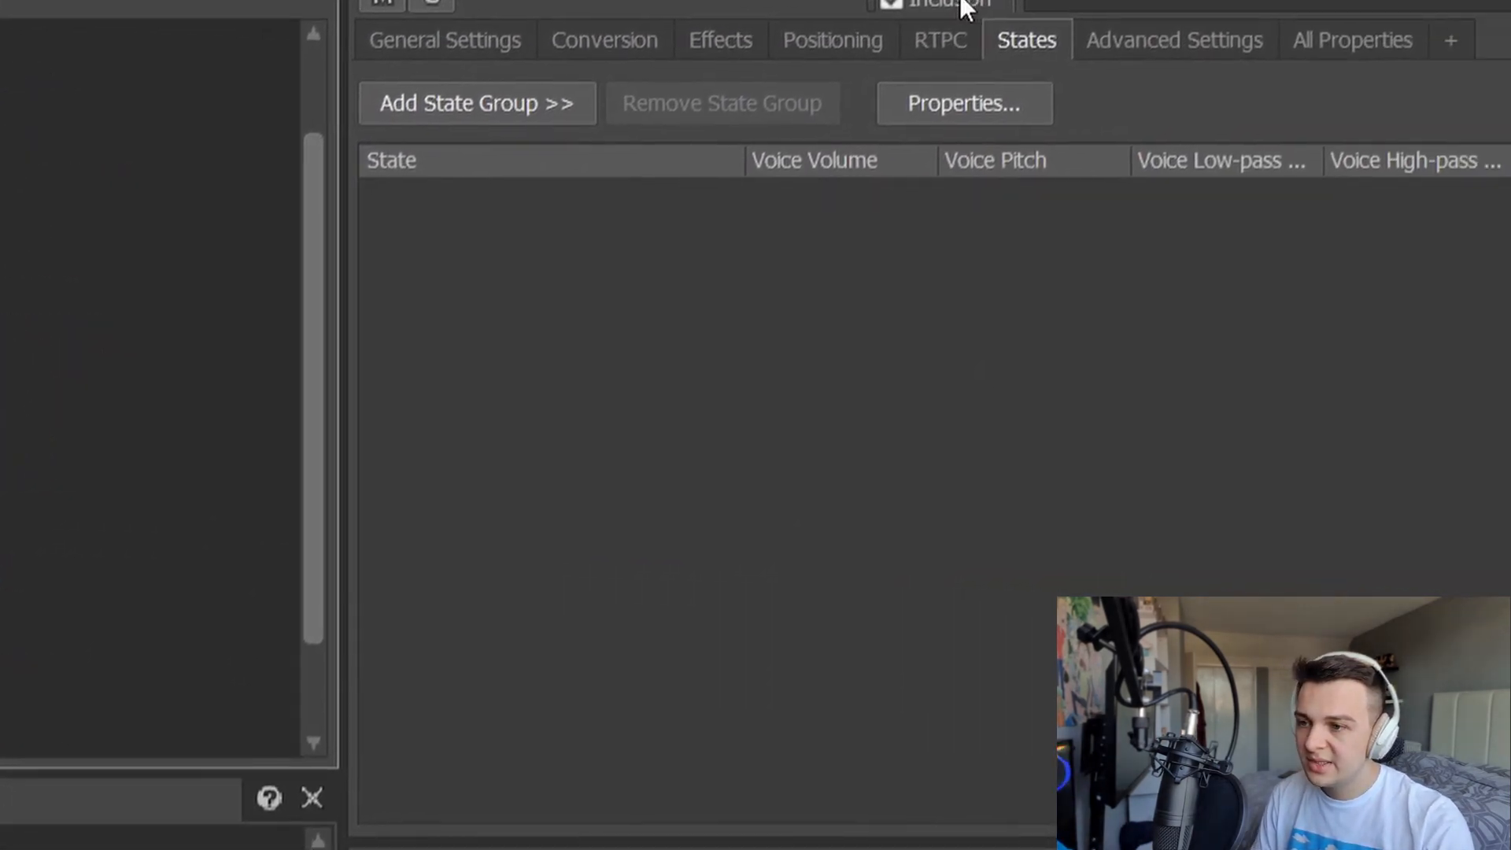
click(948, 35)
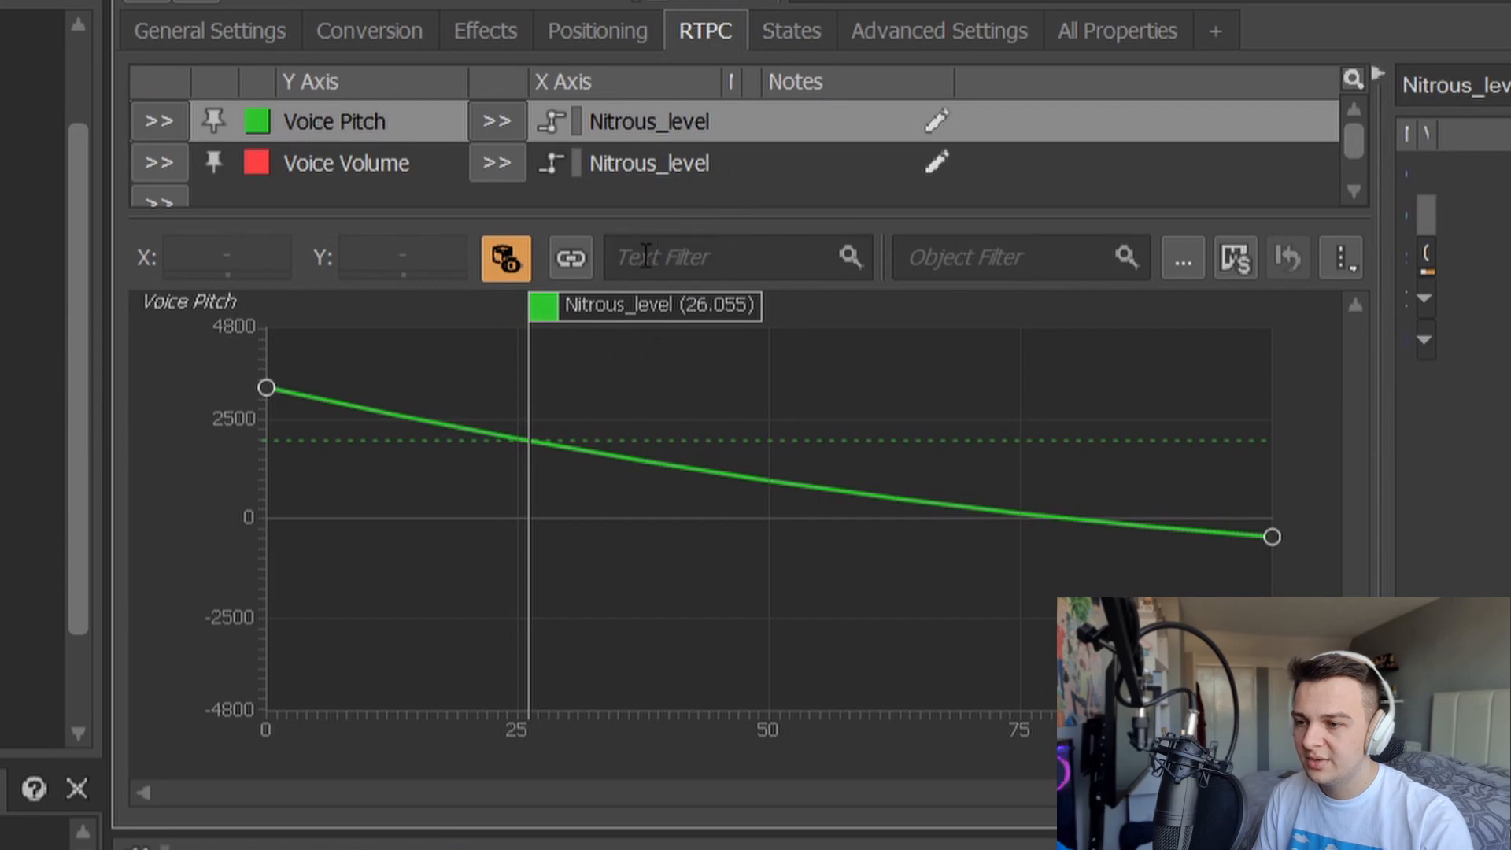
Move the Nitrous_level cursor to 100 on Nitro's Voice Pitch curve and widen the parameter's Value column
drag(710, 301, 1470, 408)
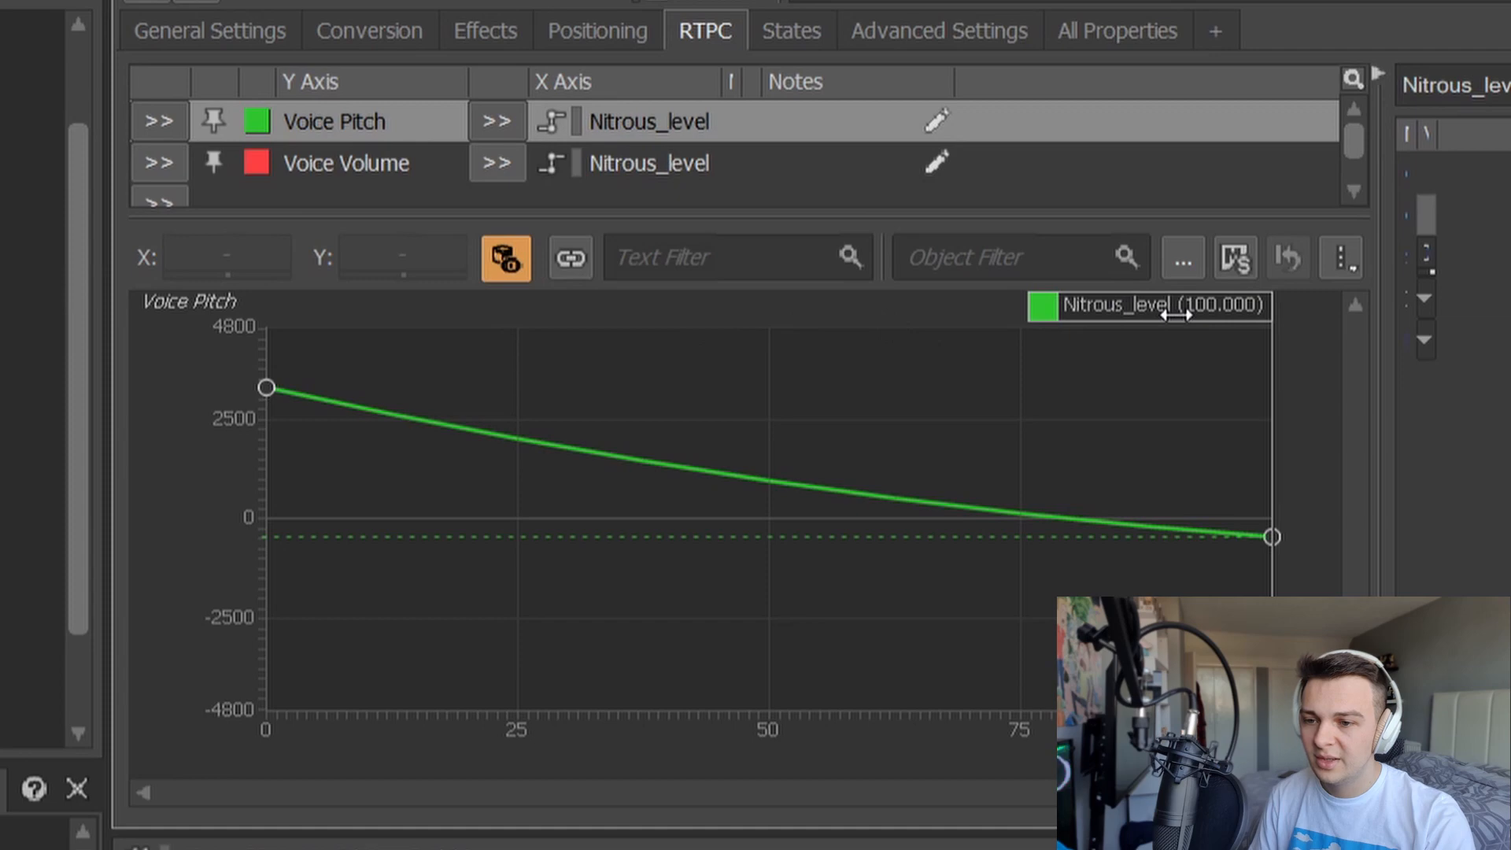
drag(1176, 315, 1243, 304)
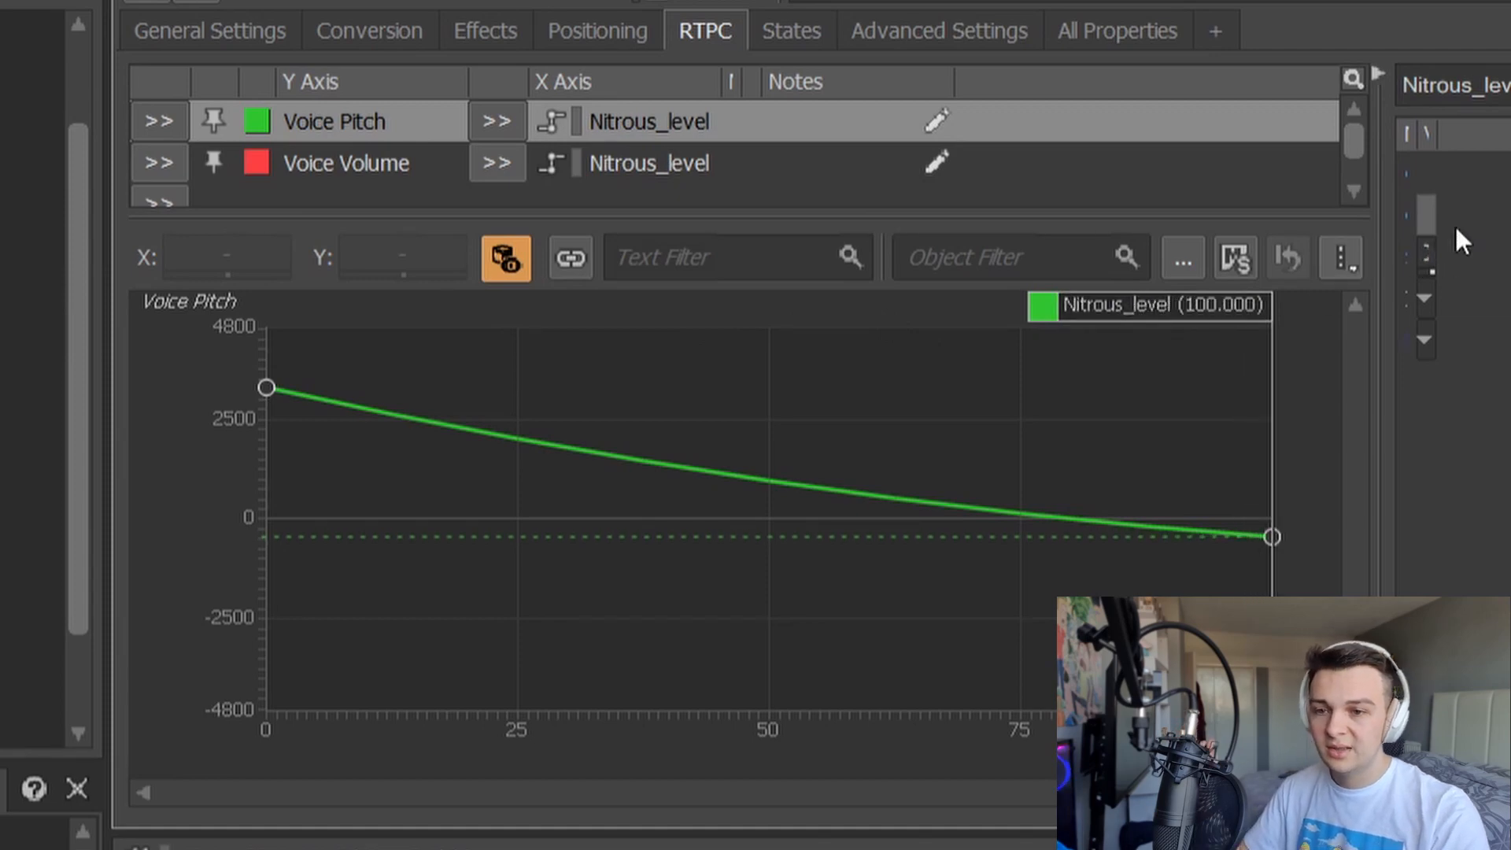
drag(1439, 132, 1510, 134)
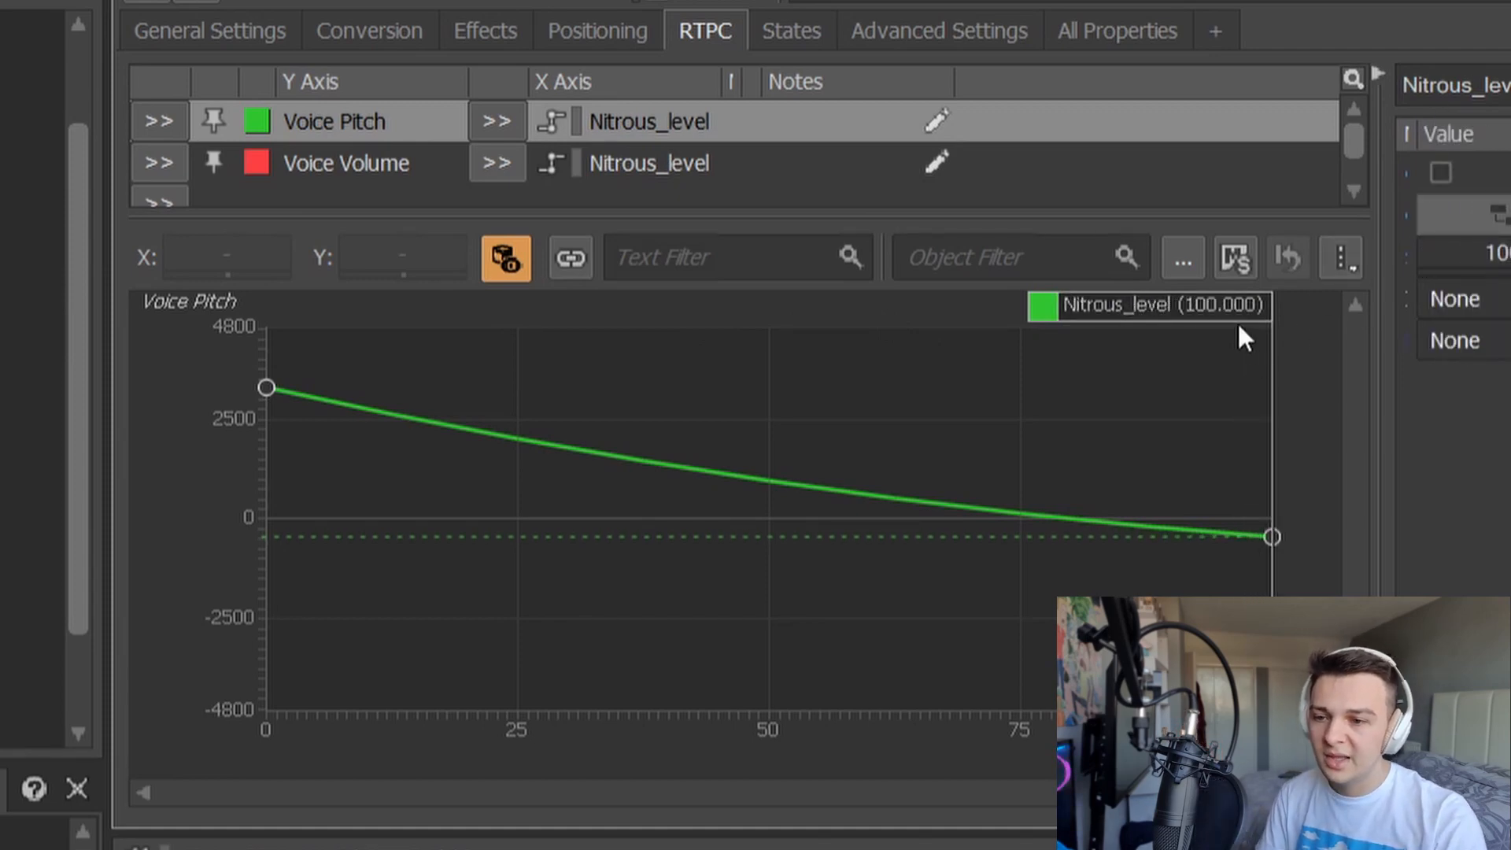
drag(1243, 305, 1433, 469)
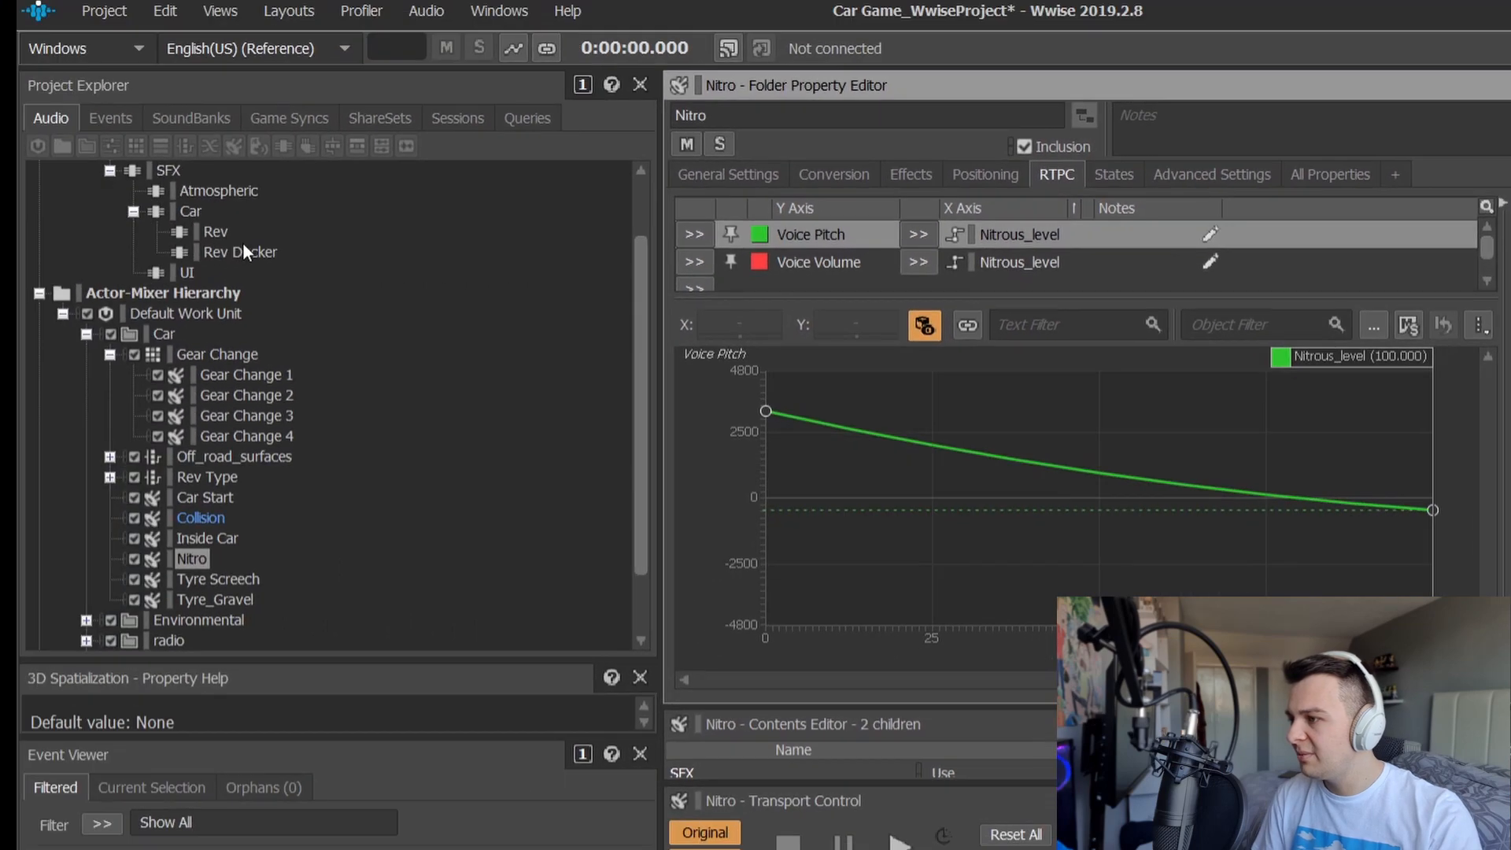
Inspect the Rev and Rev Ducker buses, examining Rev Ducker's auto-ducking settings for the Rev bus
click(236, 252)
click(210, 227)
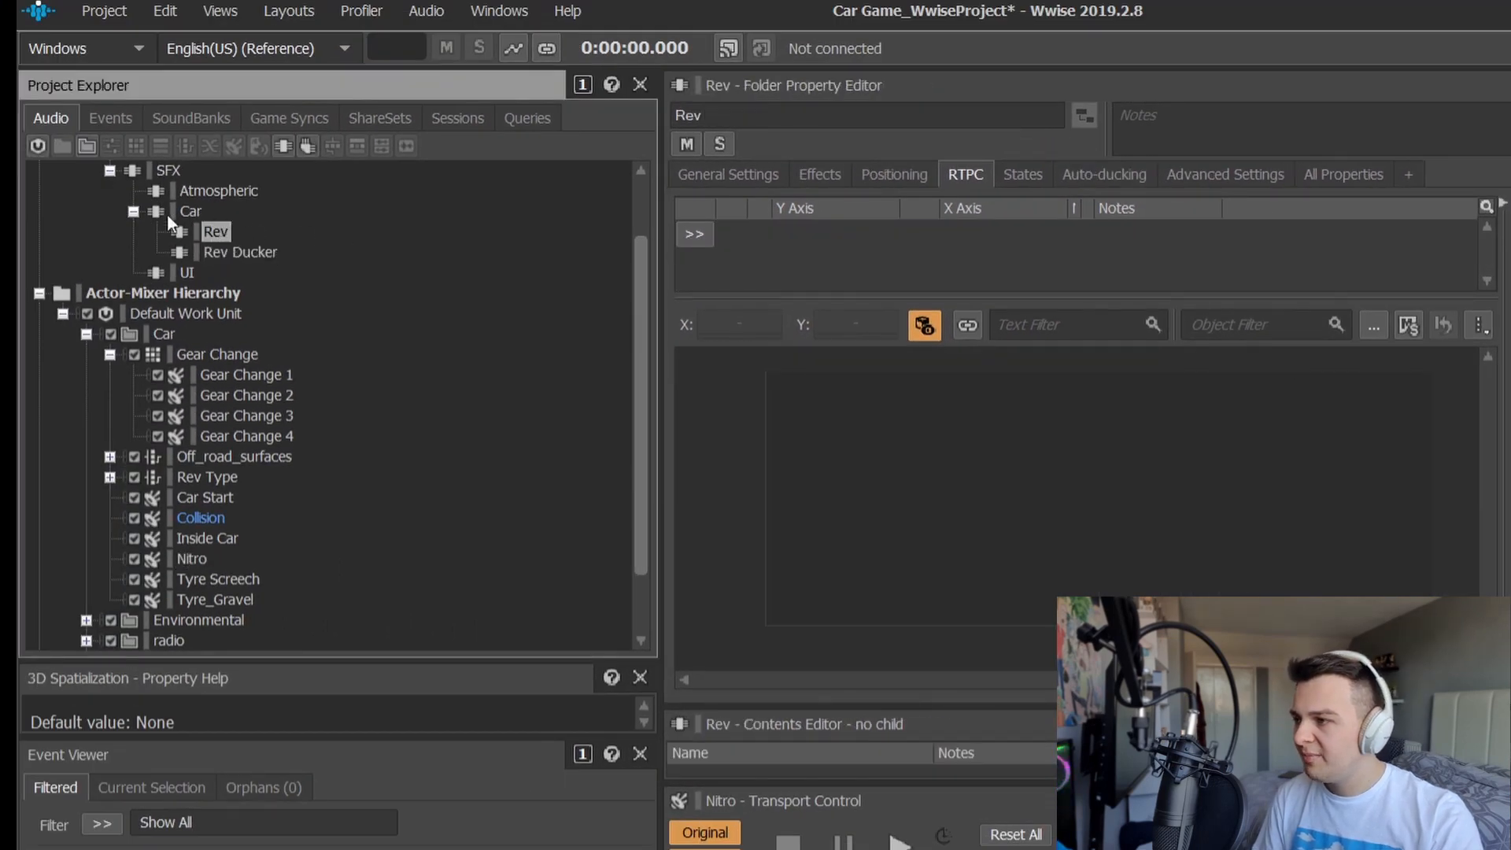
click(247, 249)
click(1099, 172)
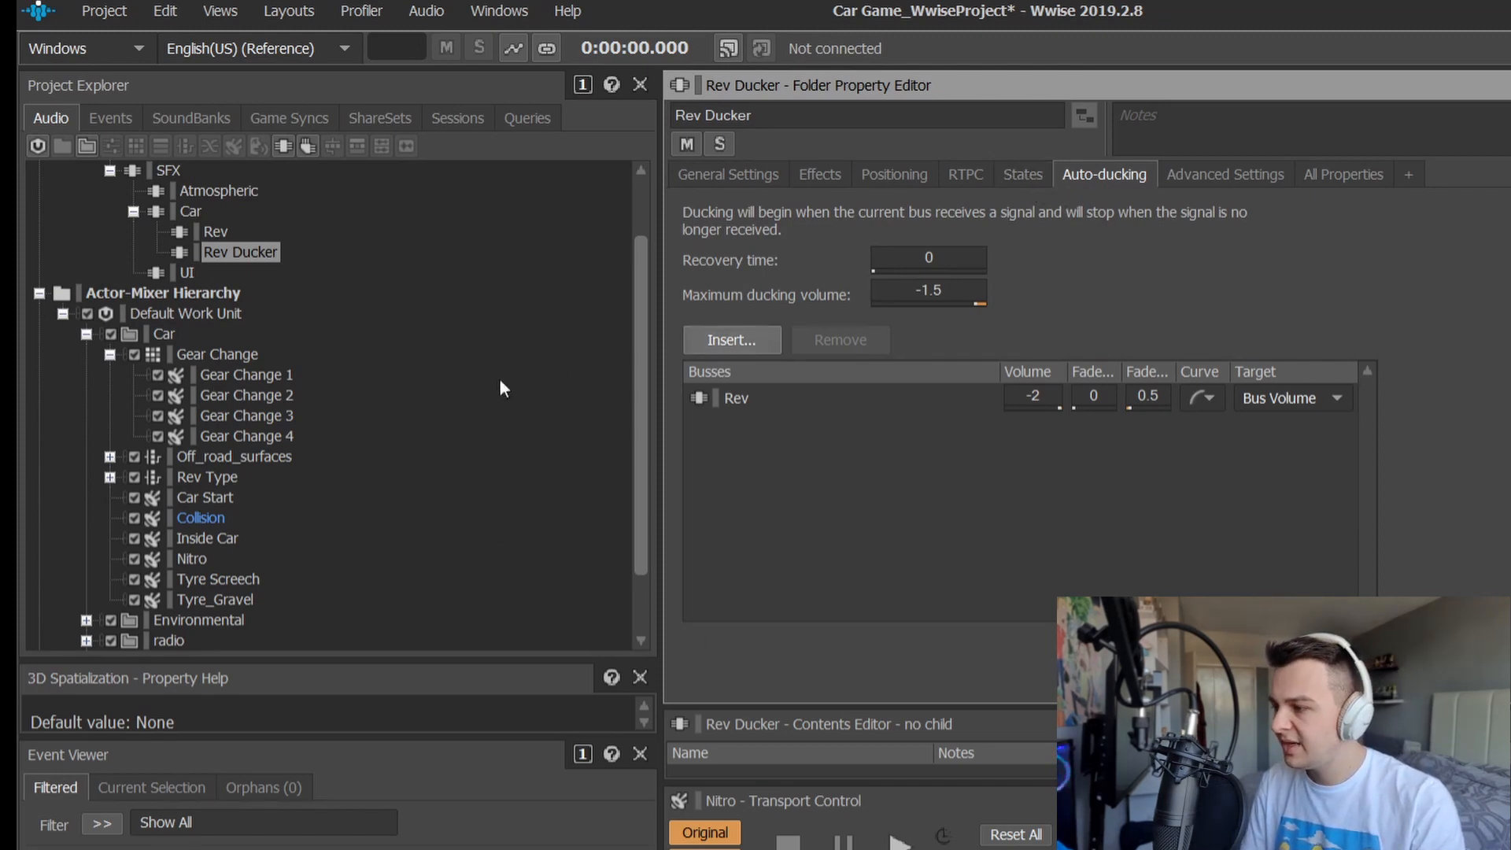
Audition the Tyre Screech sound while switching the Drifting state to Is_Drift and back to Isnt_Drift
click(197, 559)
click(217, 579)
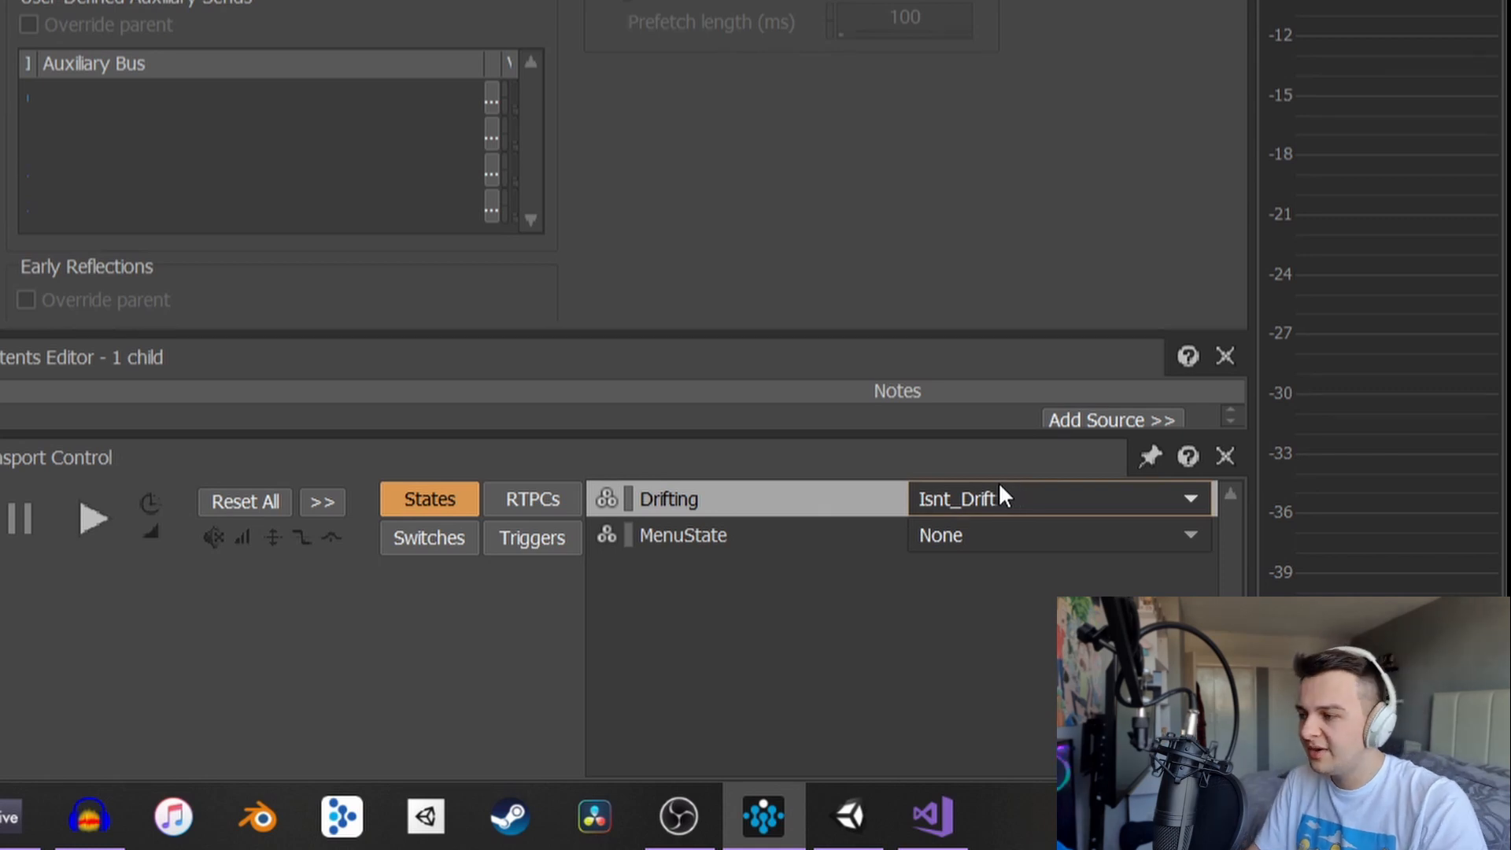
key(space)
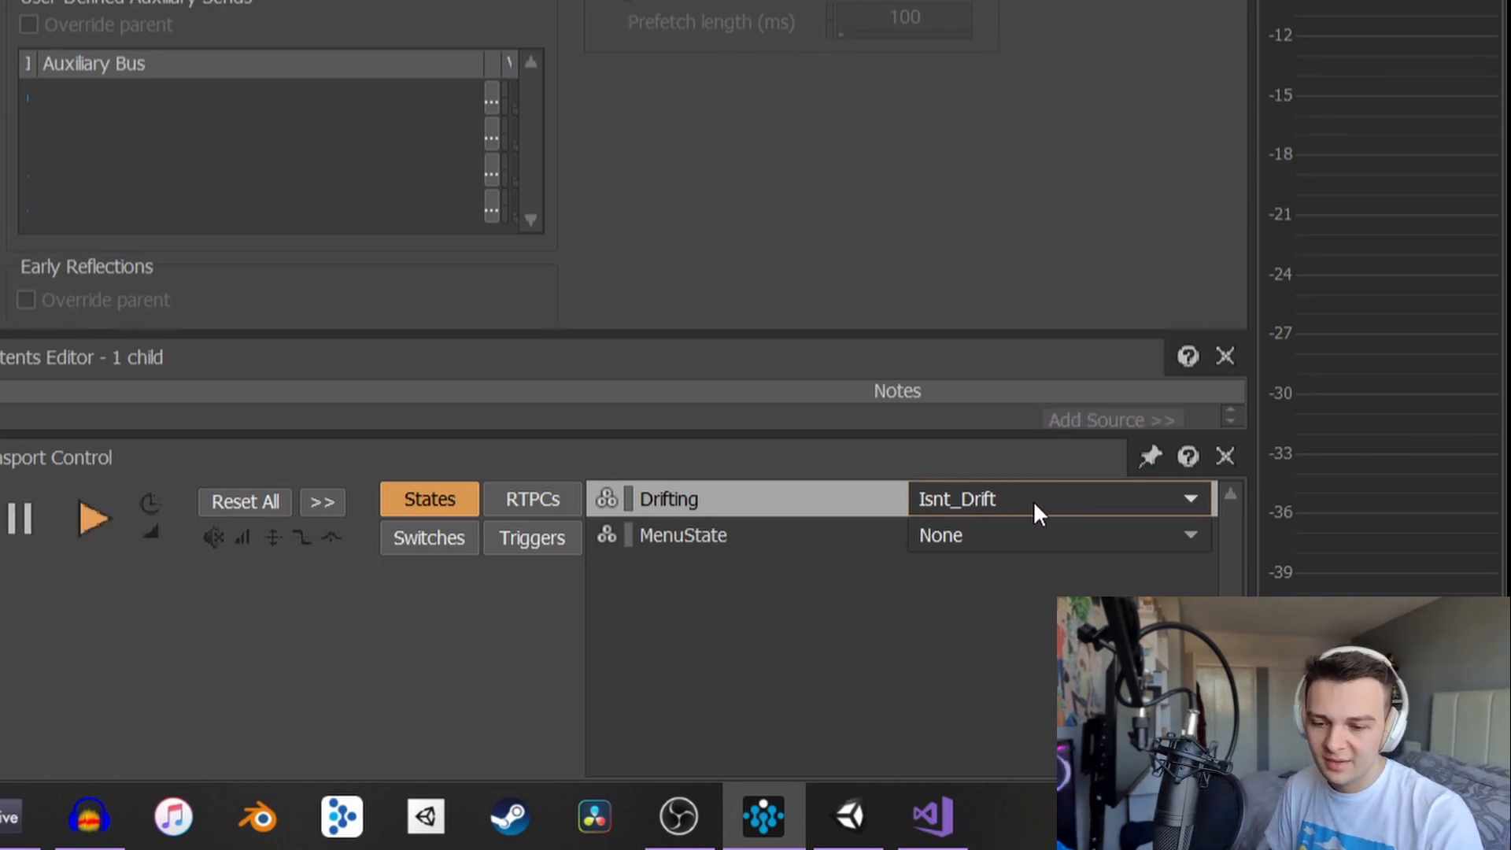
click(1033, 500)
click(987, 561)
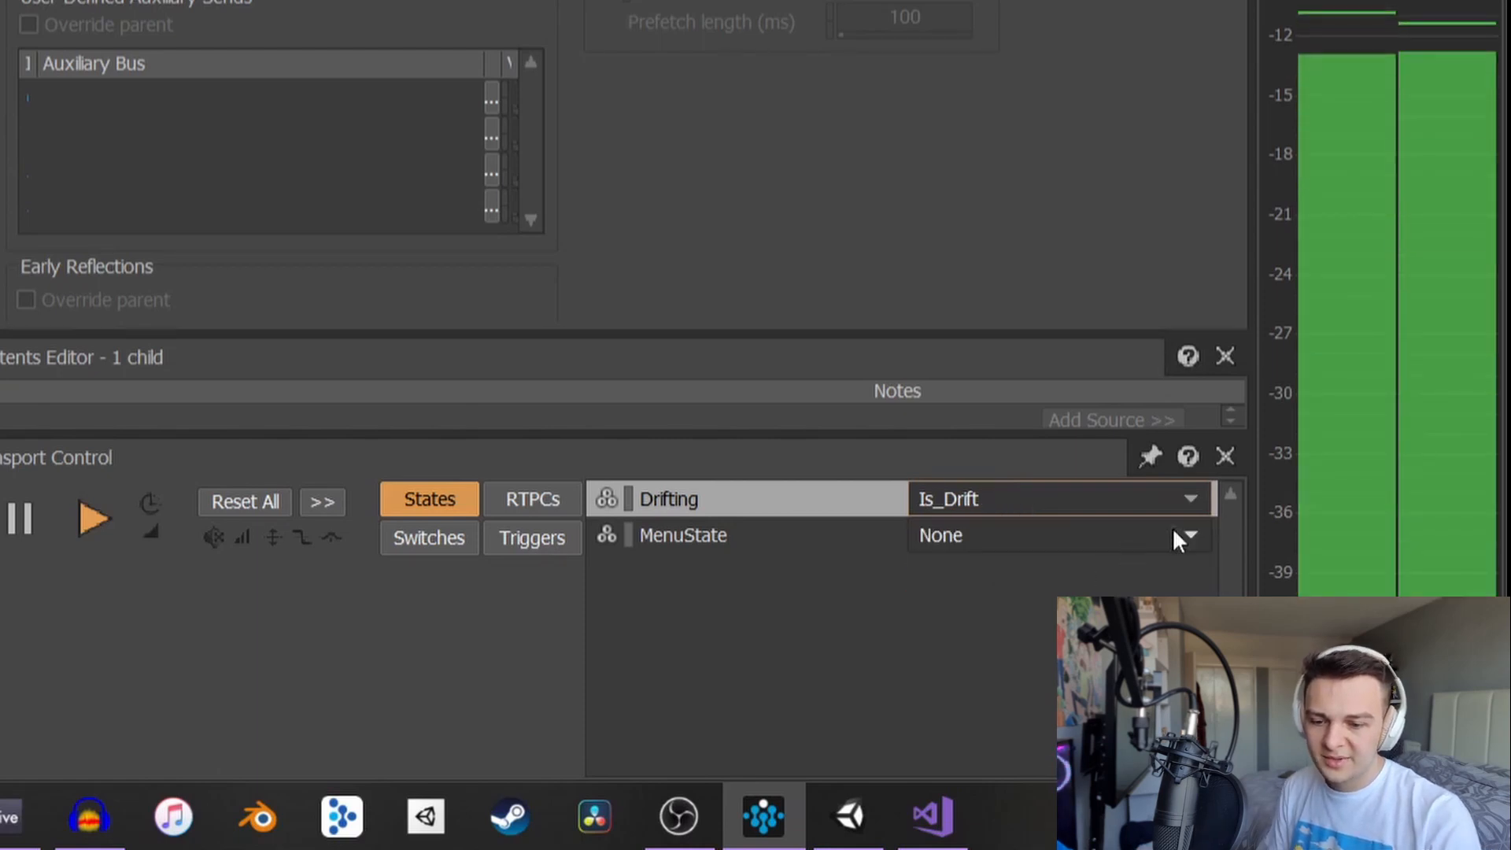
click(1065, 499)
click(1016, 578)
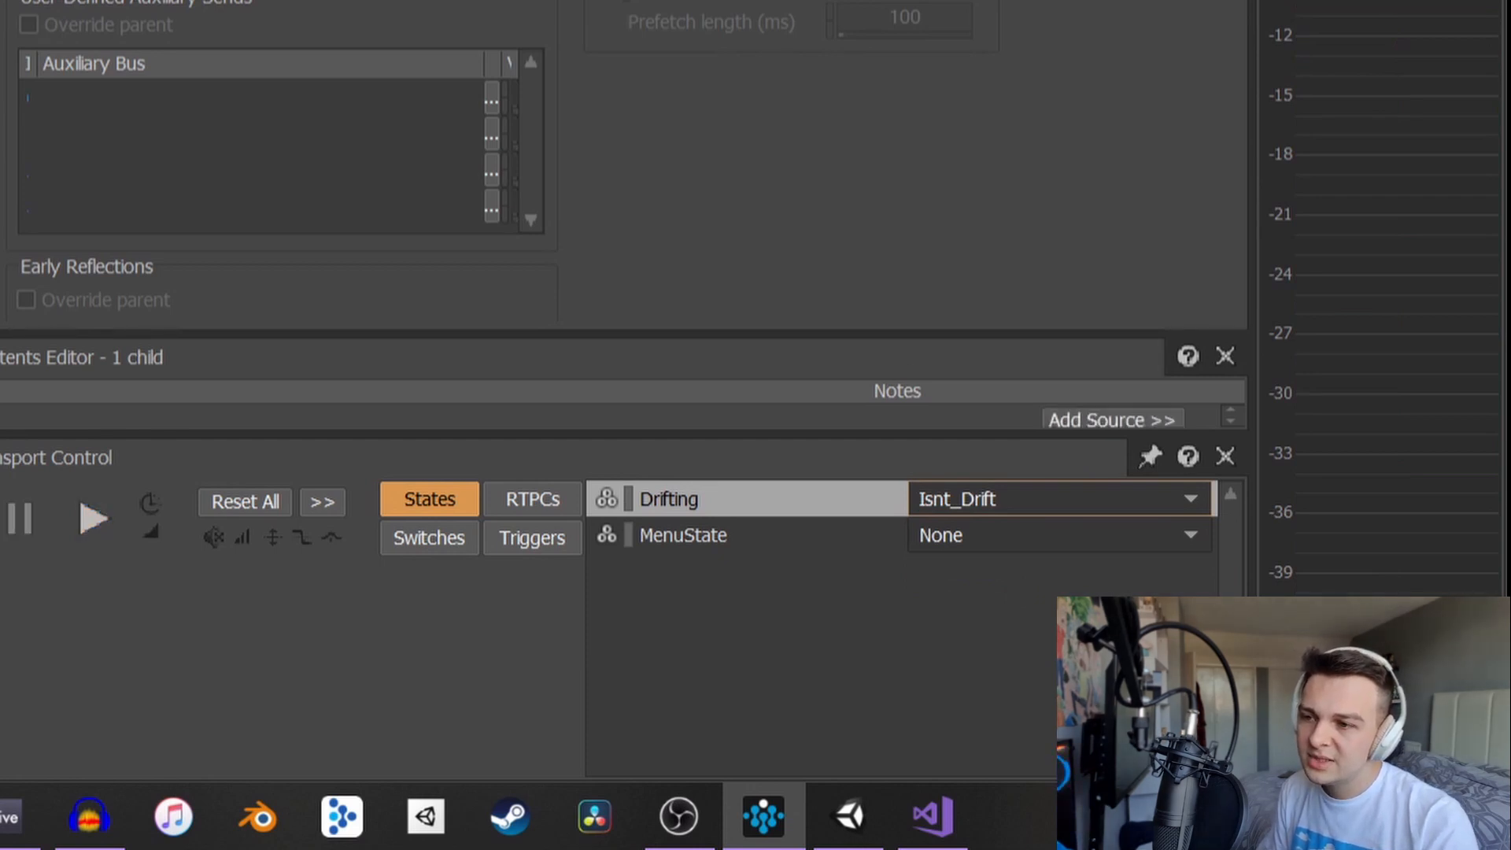
Replay Tyre Screech with Drifting at Is_Drift and change the state to Isnt_Drift during playback
click(161, 235)
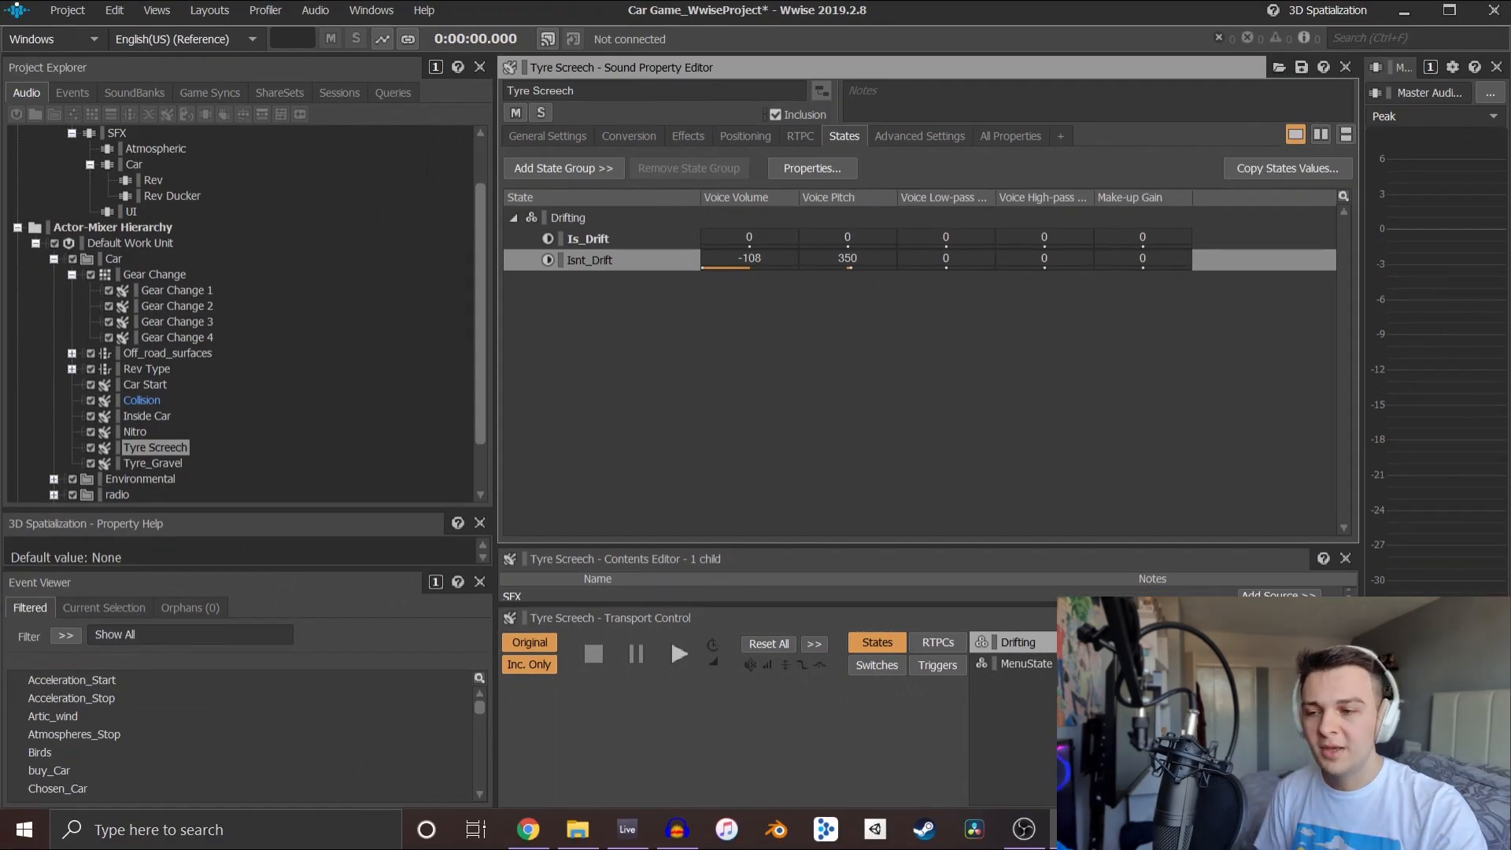
key(space)
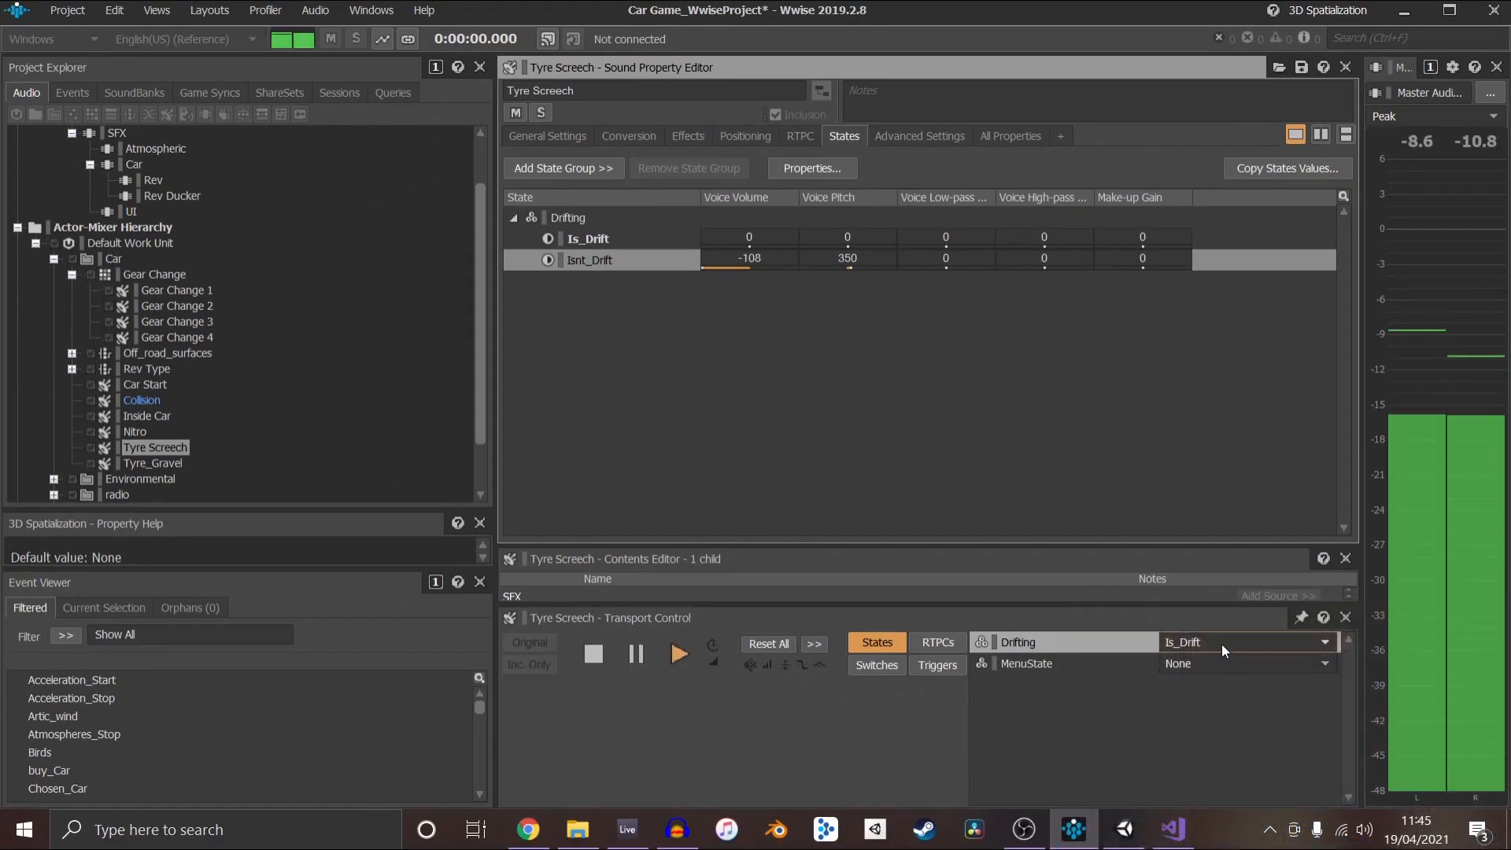
click(1221, 644)
click(1209, 691)
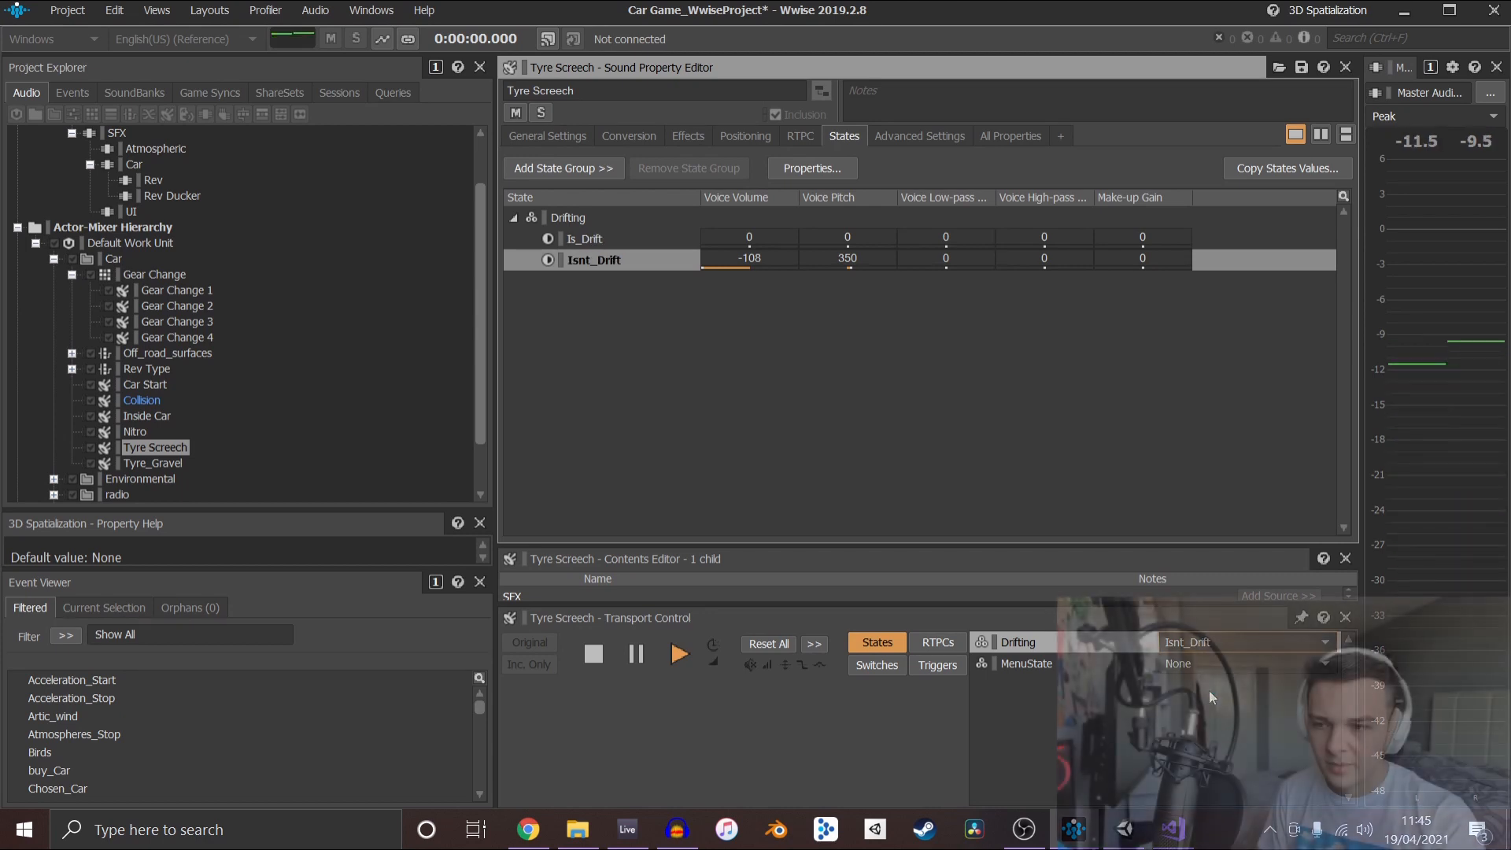
Inspect the Drifting state group's custom transition times between Is_Drift and Isnt_Drift among the game syncs
click(194, 93)
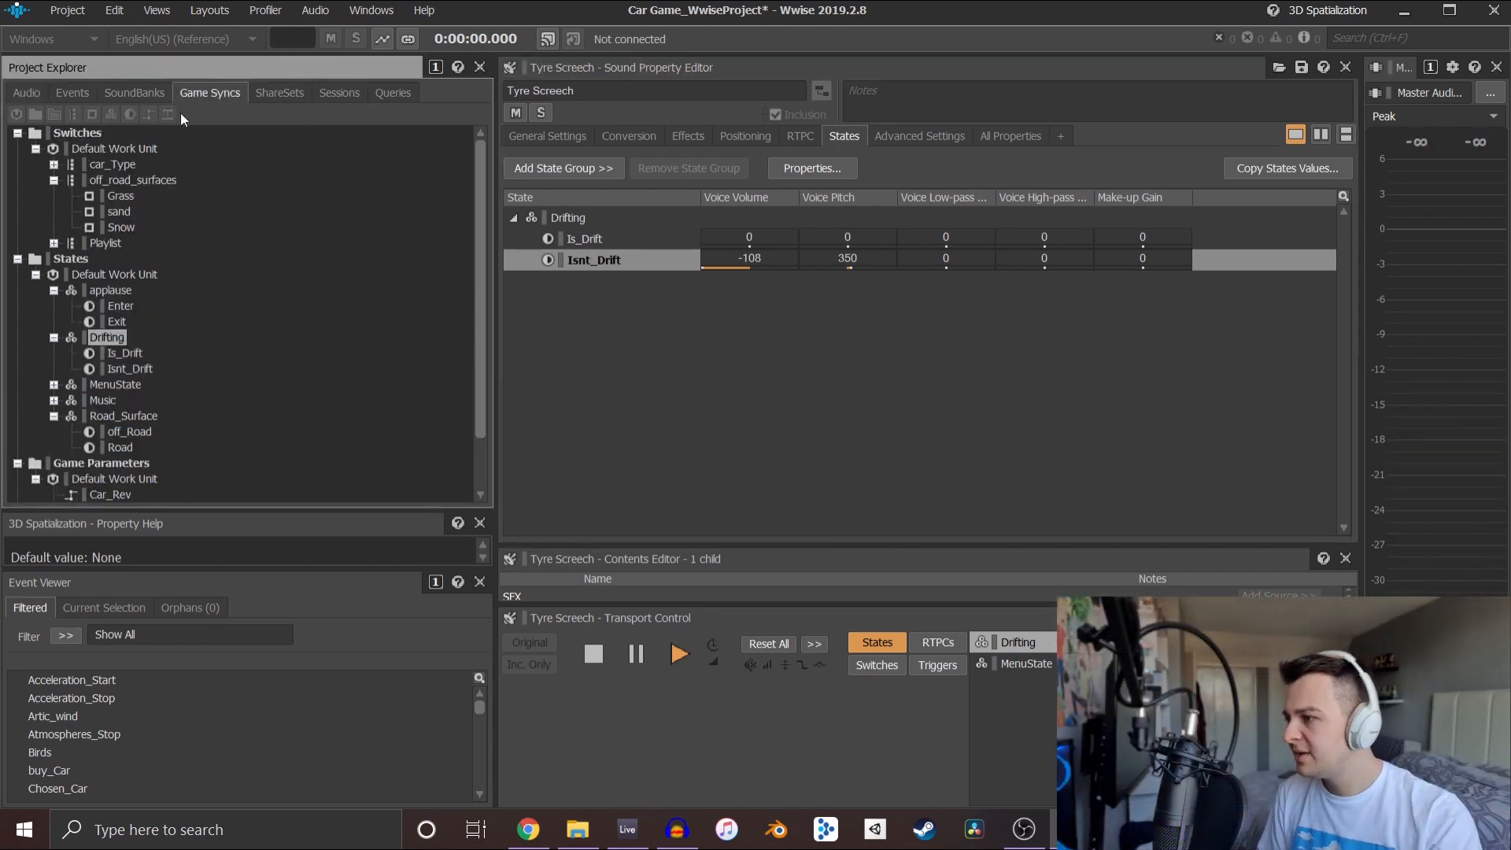
click(122, 352)
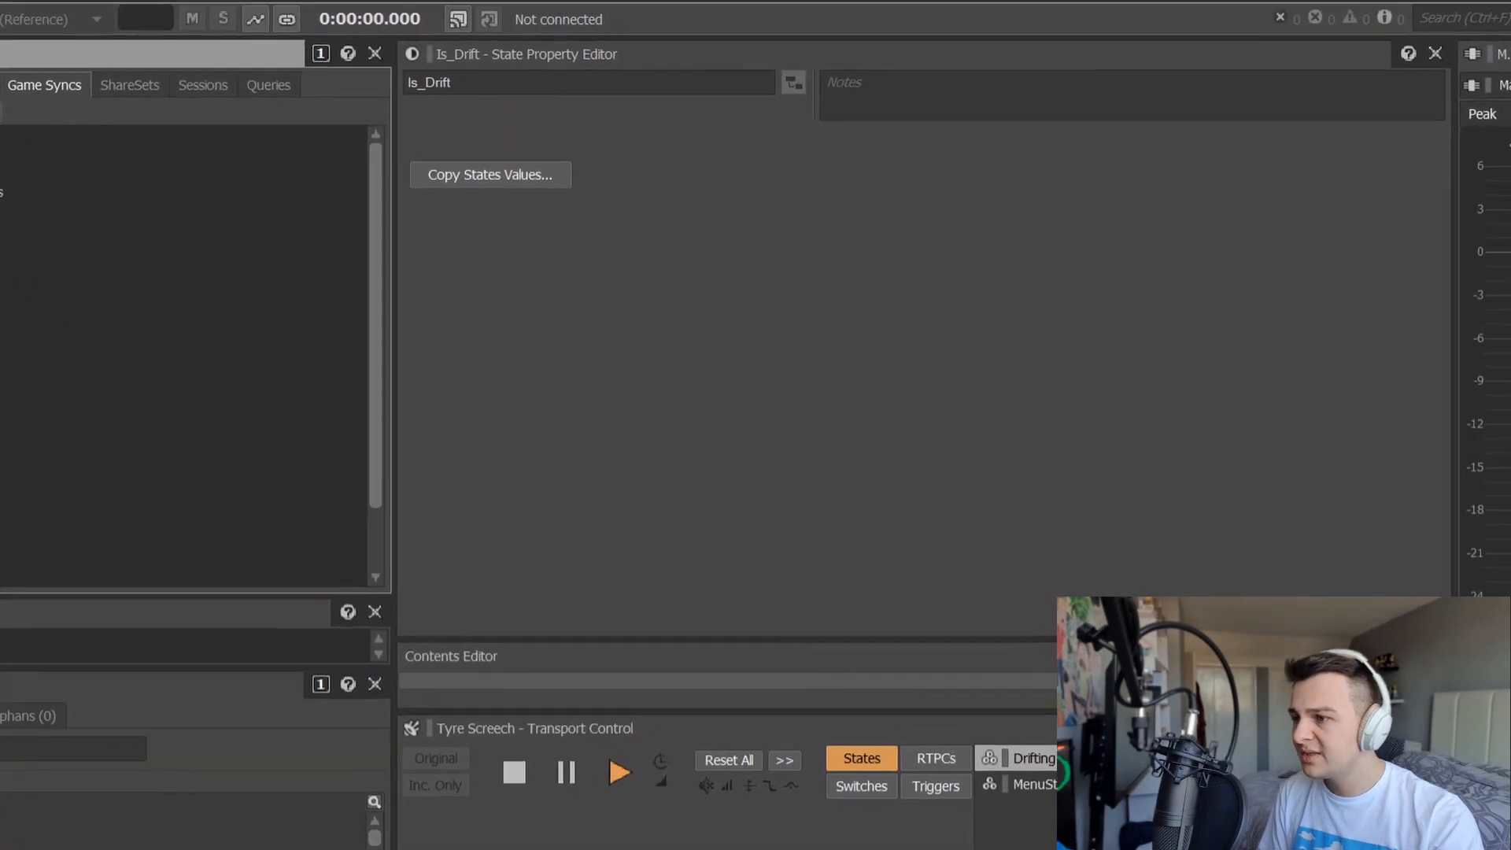
click(2, 367)
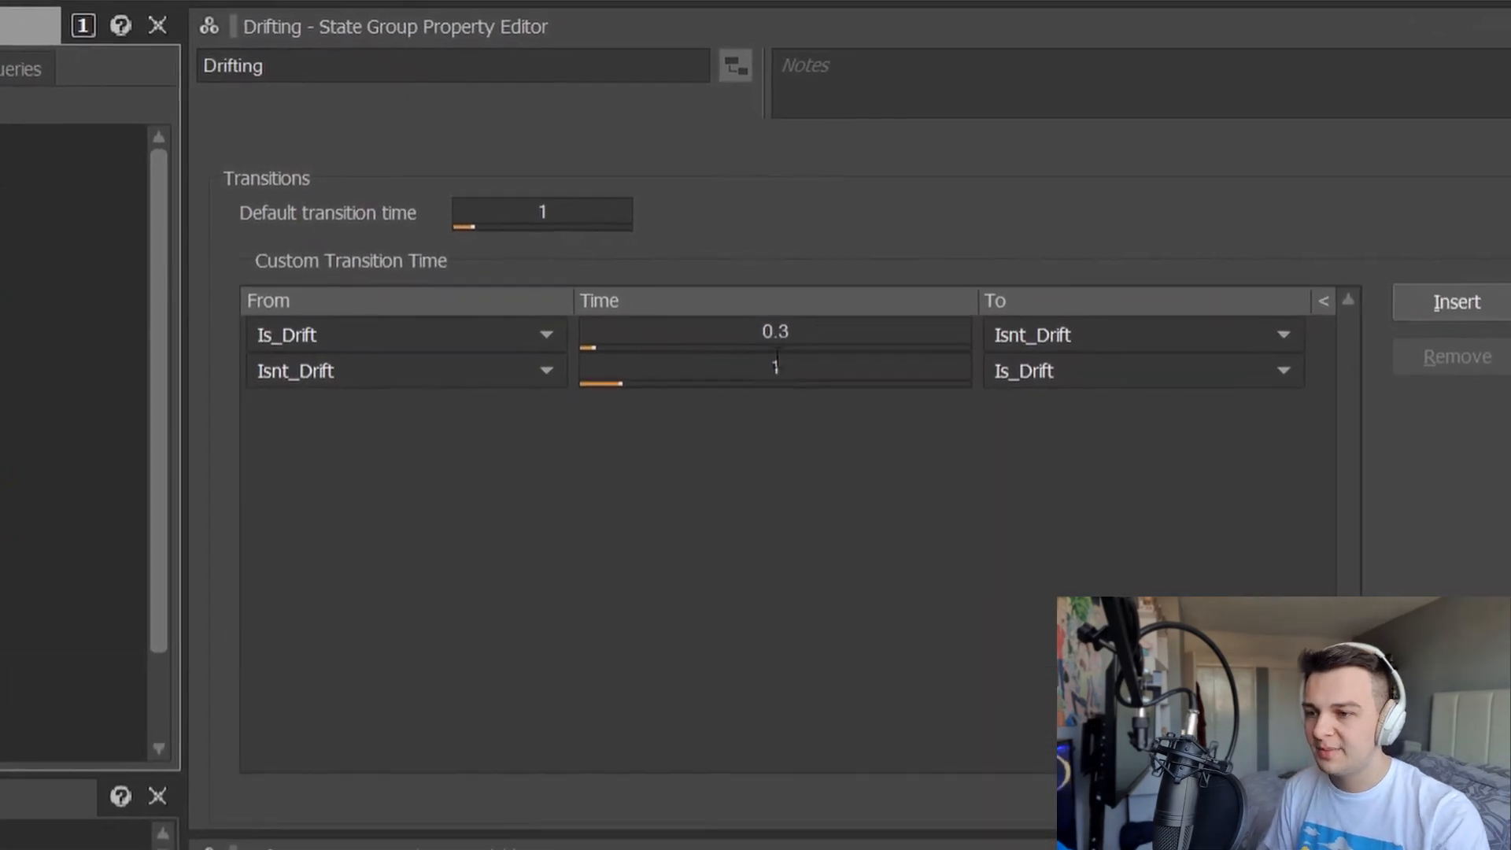
click(808, 323)
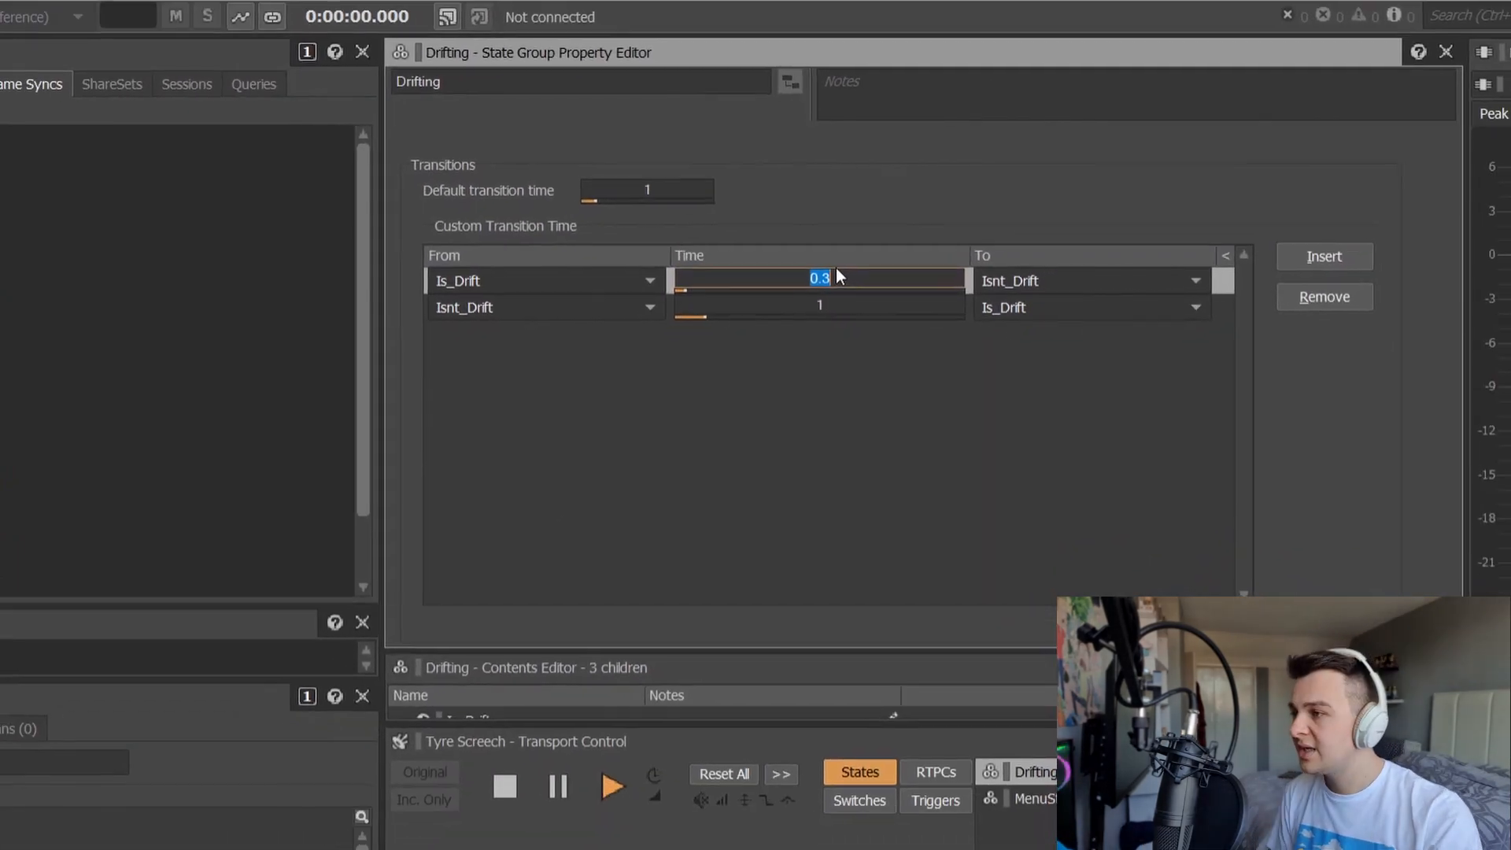
Return to the audio hierarchy and select the Gear Change 2 sound under Gear Change
click(26, 93)
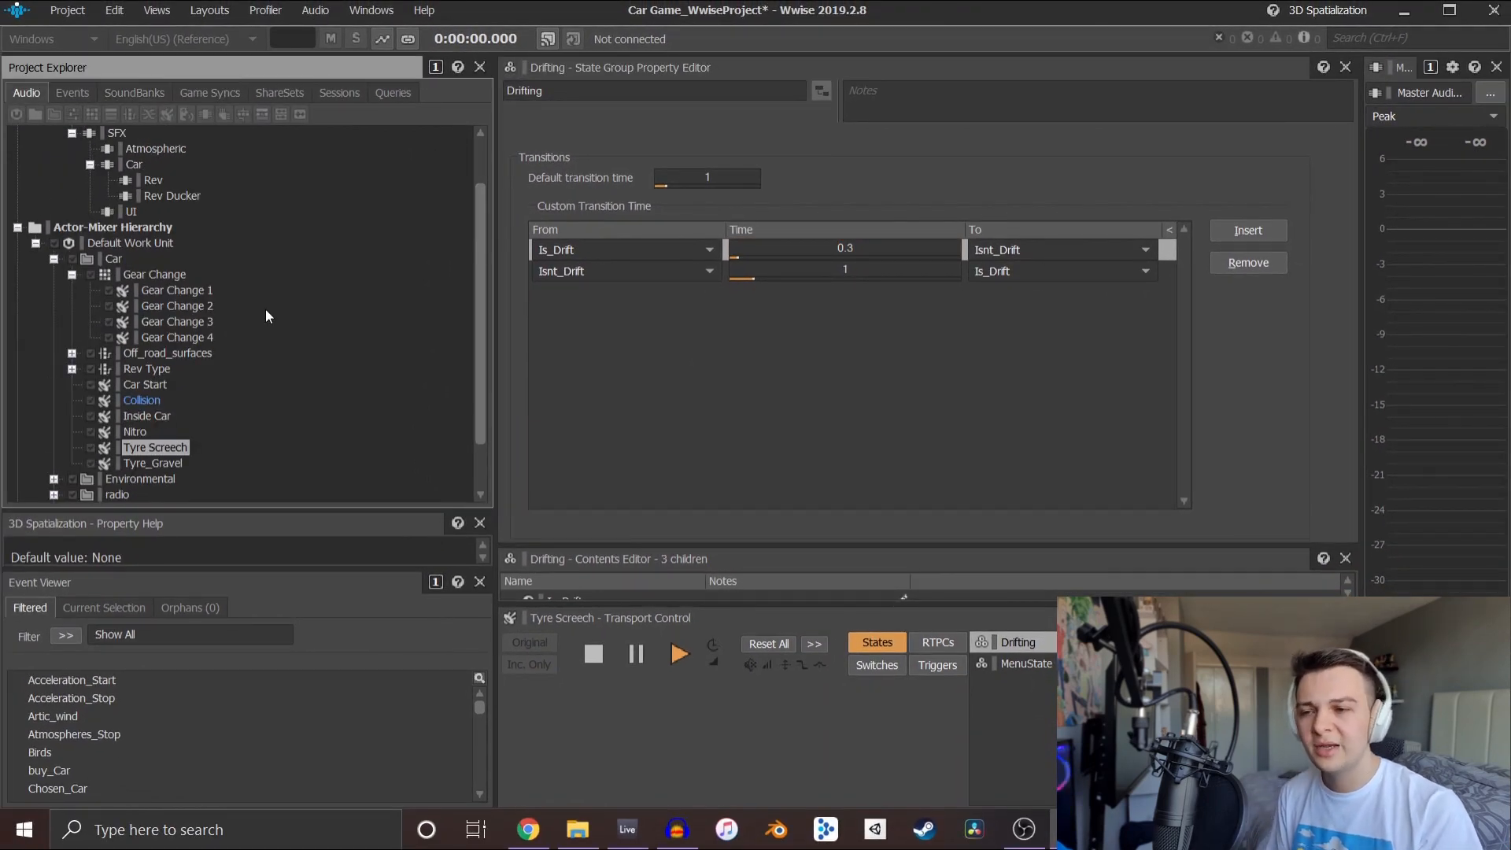
scroll(157, 362, down, 2)
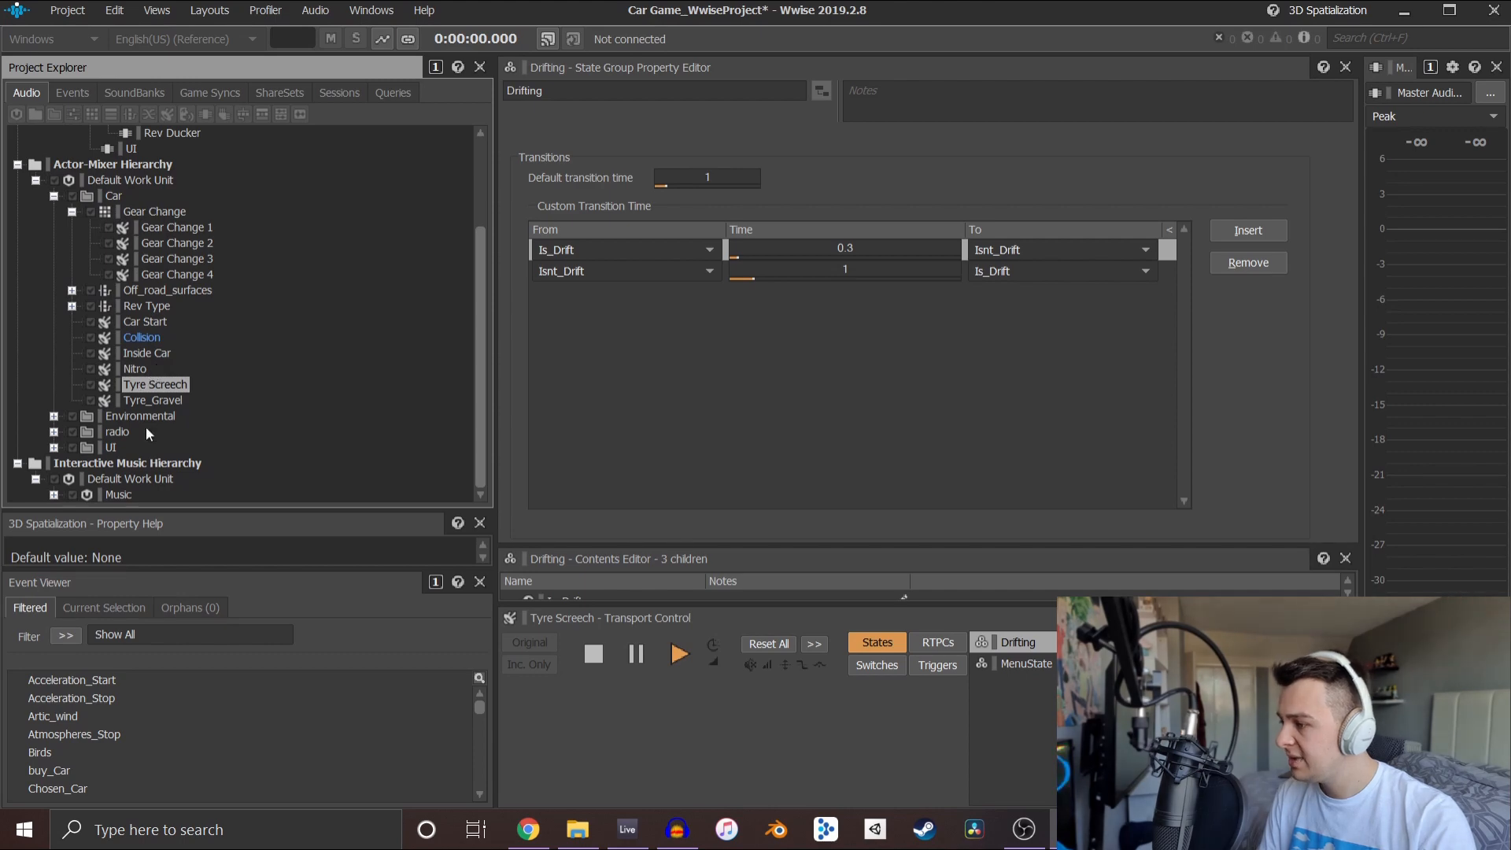
scroll(143, 418, up, 1)
click(176, 290)
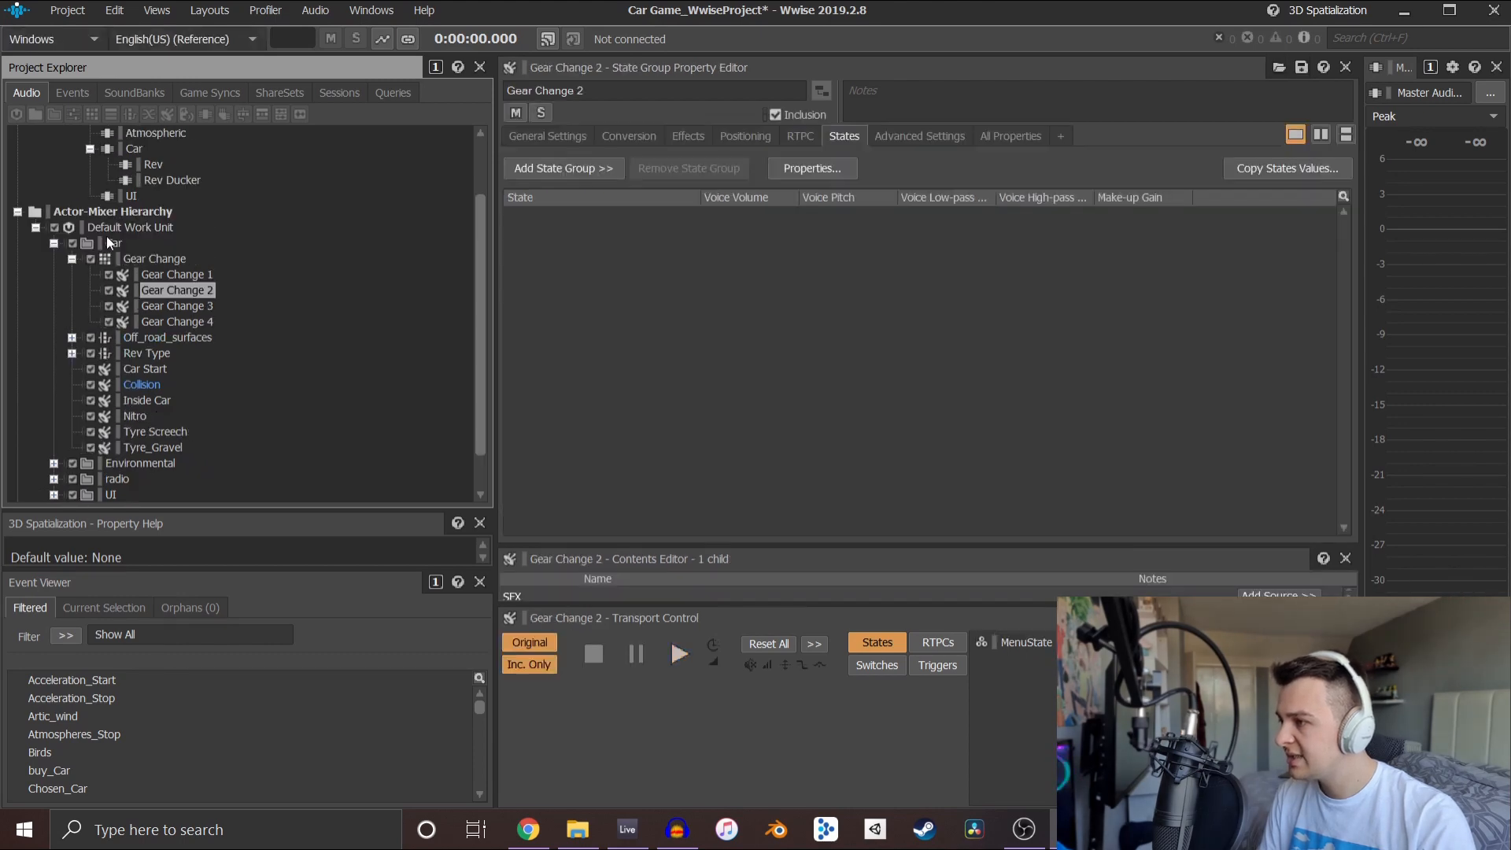
Browse the Car events and examine the Collision event's Stop, Play and Seek actions, including the Seek Percent property
scroll(176, 290, up, 2)
click(82, 90)
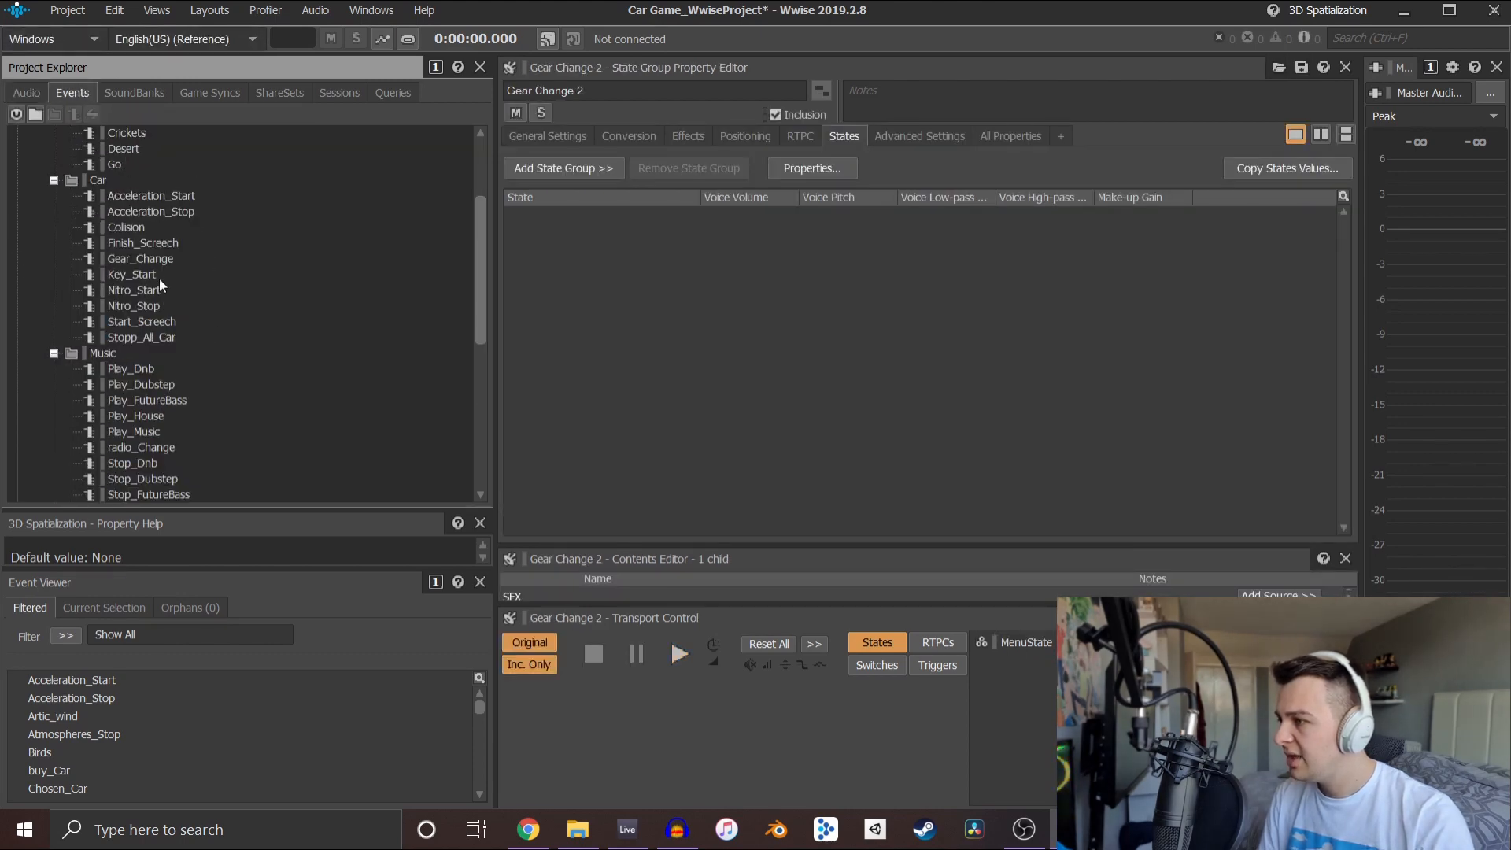
scroll(155, 290, up, 3)
scroll(156, 290, down, 3)
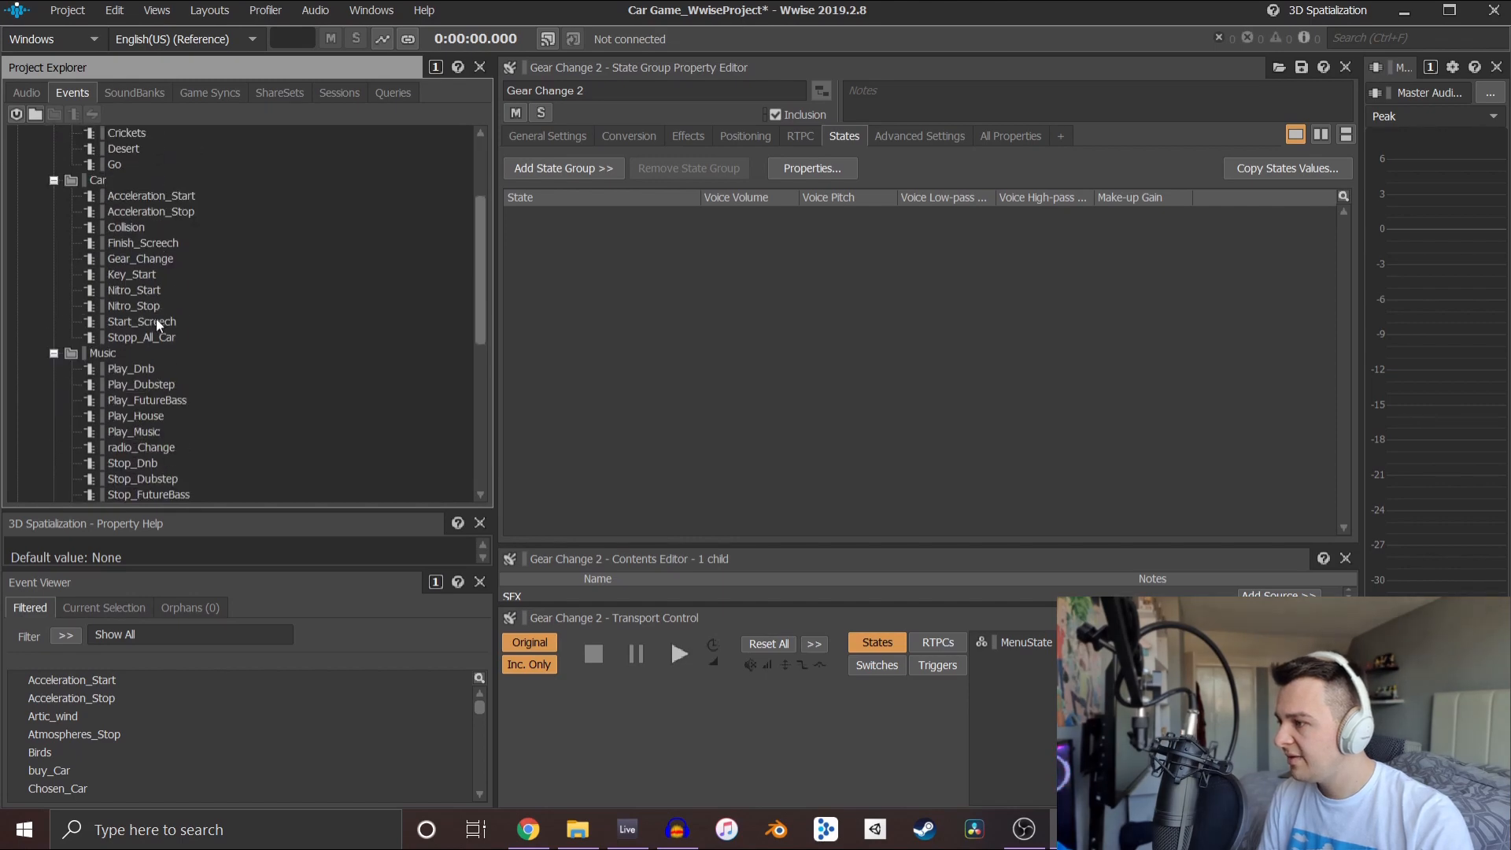
click(127, 227)
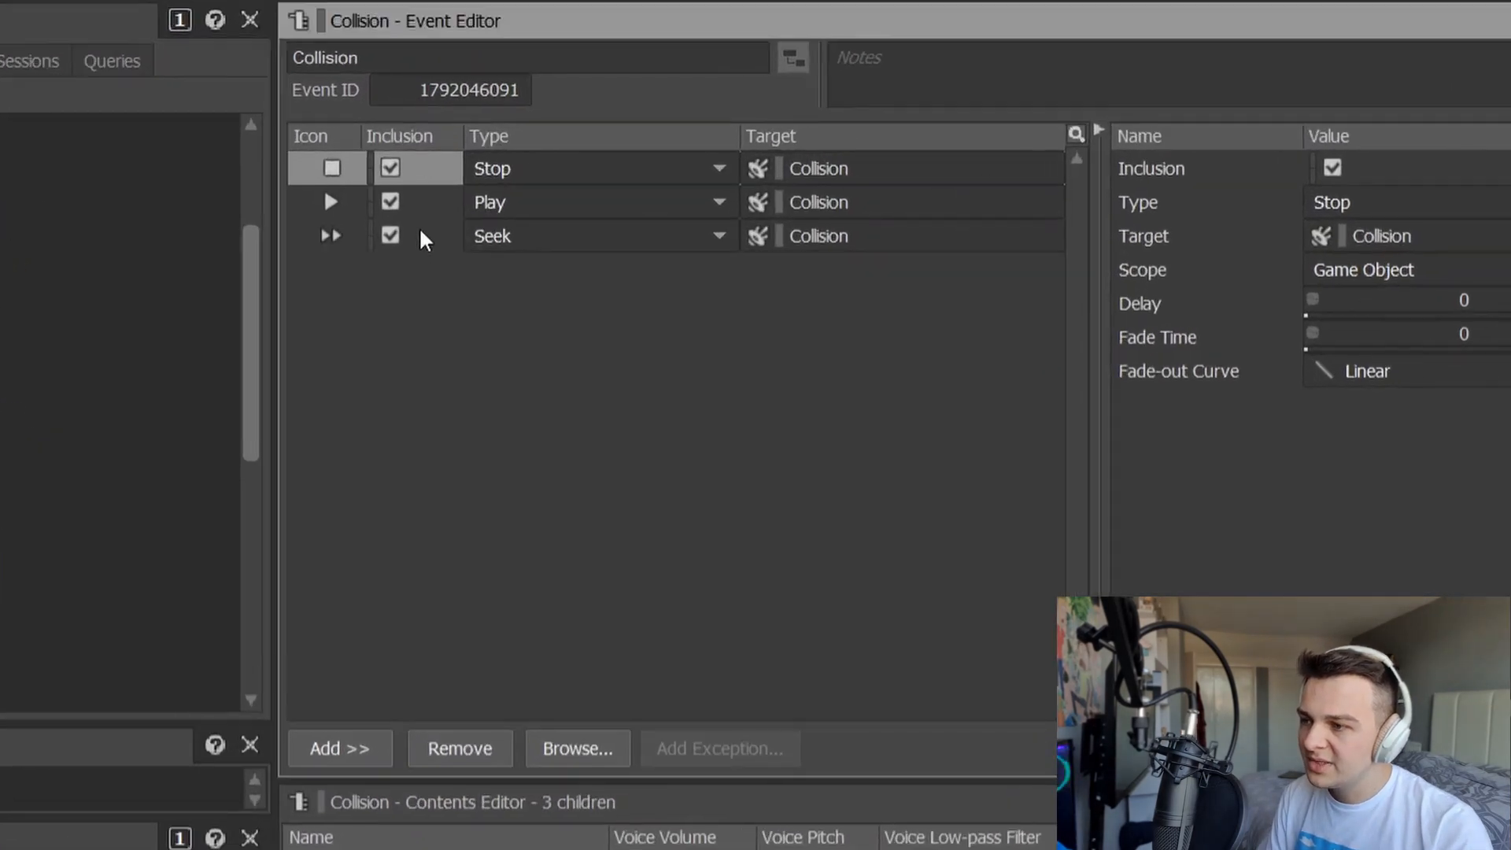
click(420, 233)
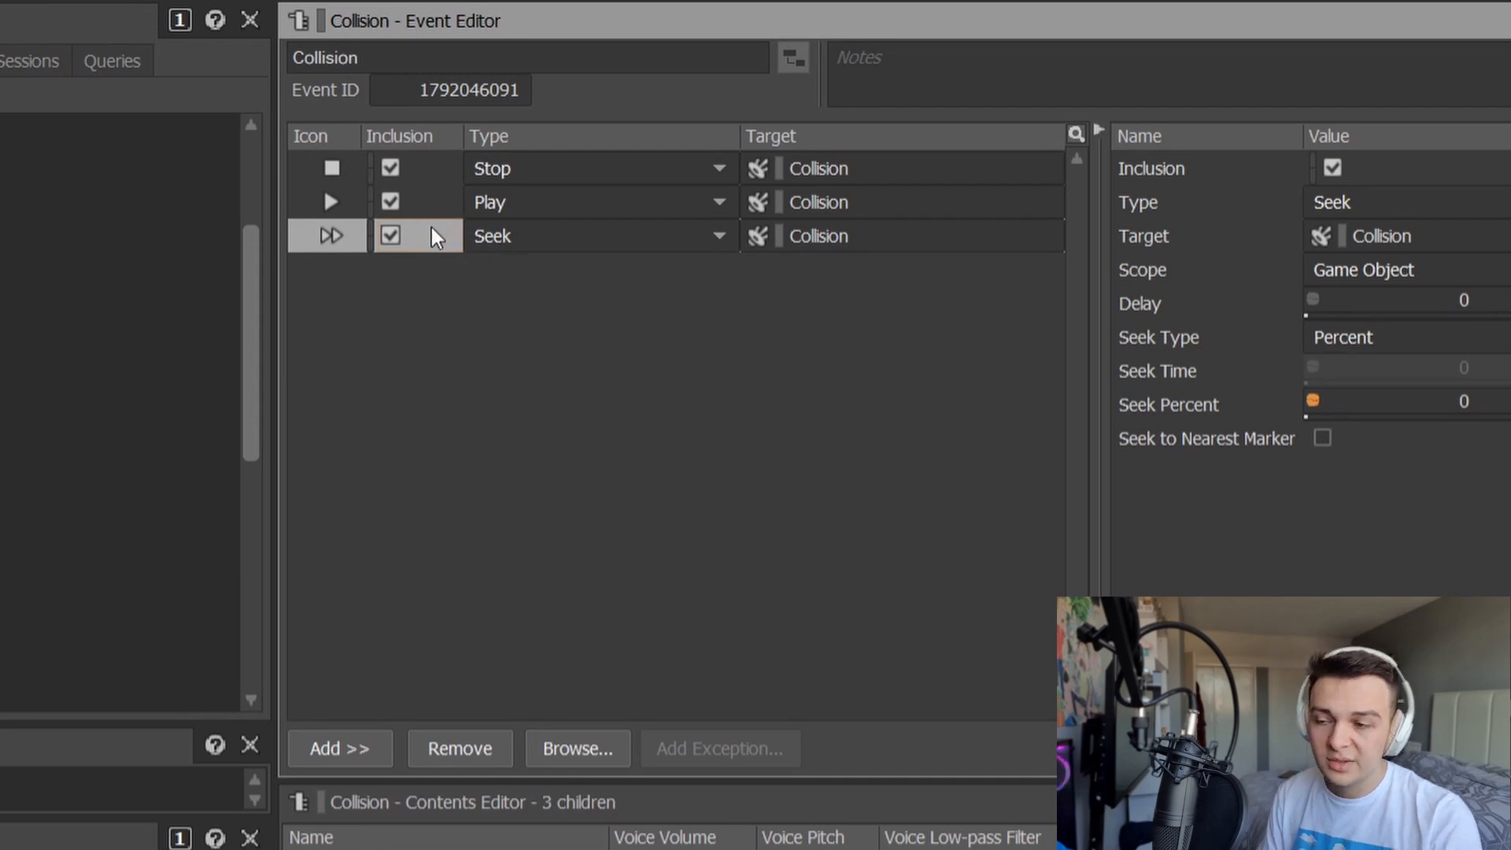
click(445, 202)
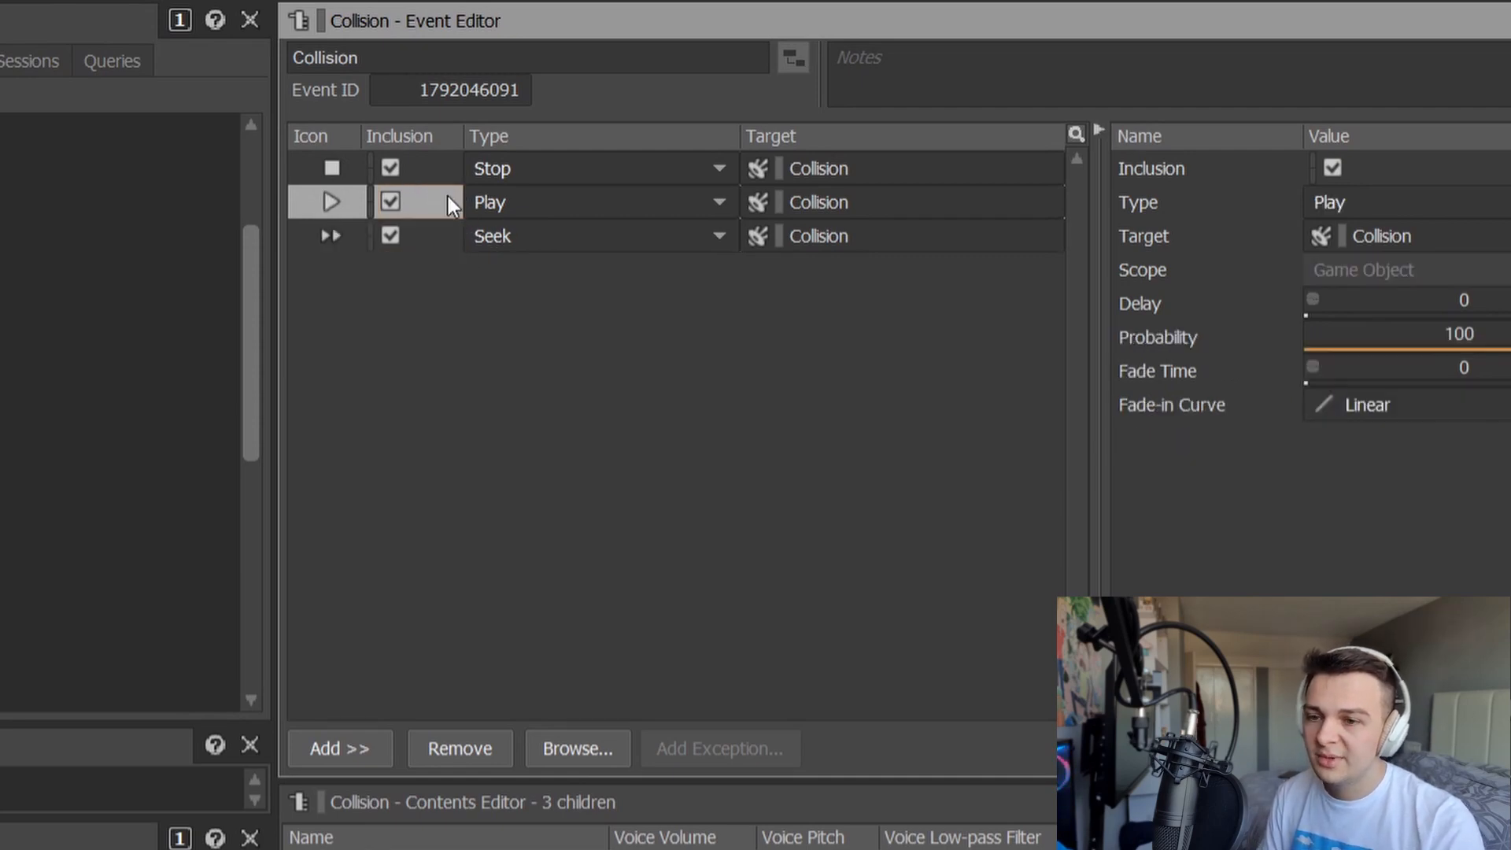
click(1033, 238)
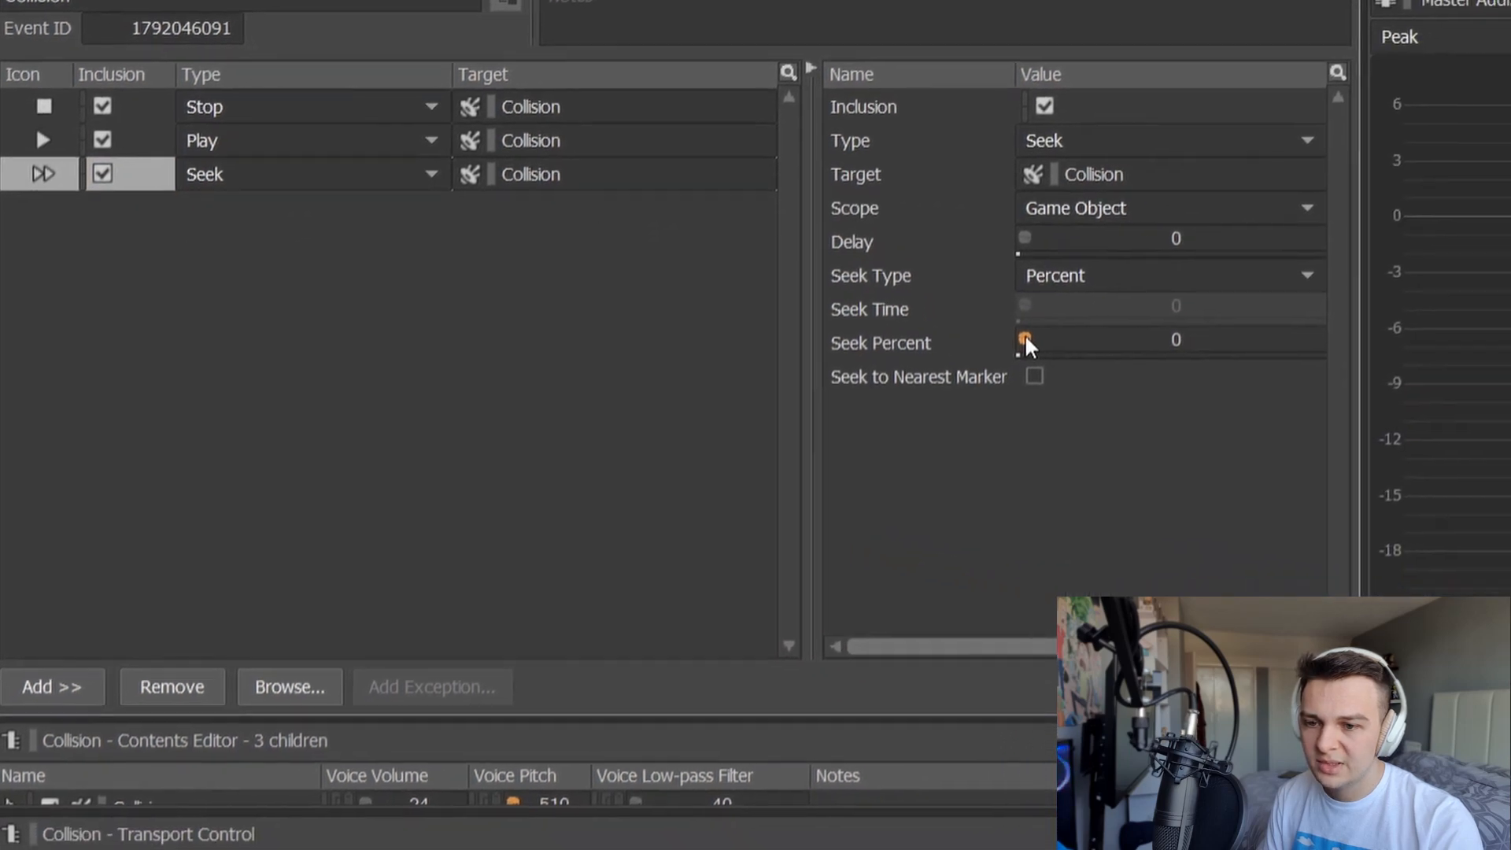
click(1313, 400)
click(1206, 350)
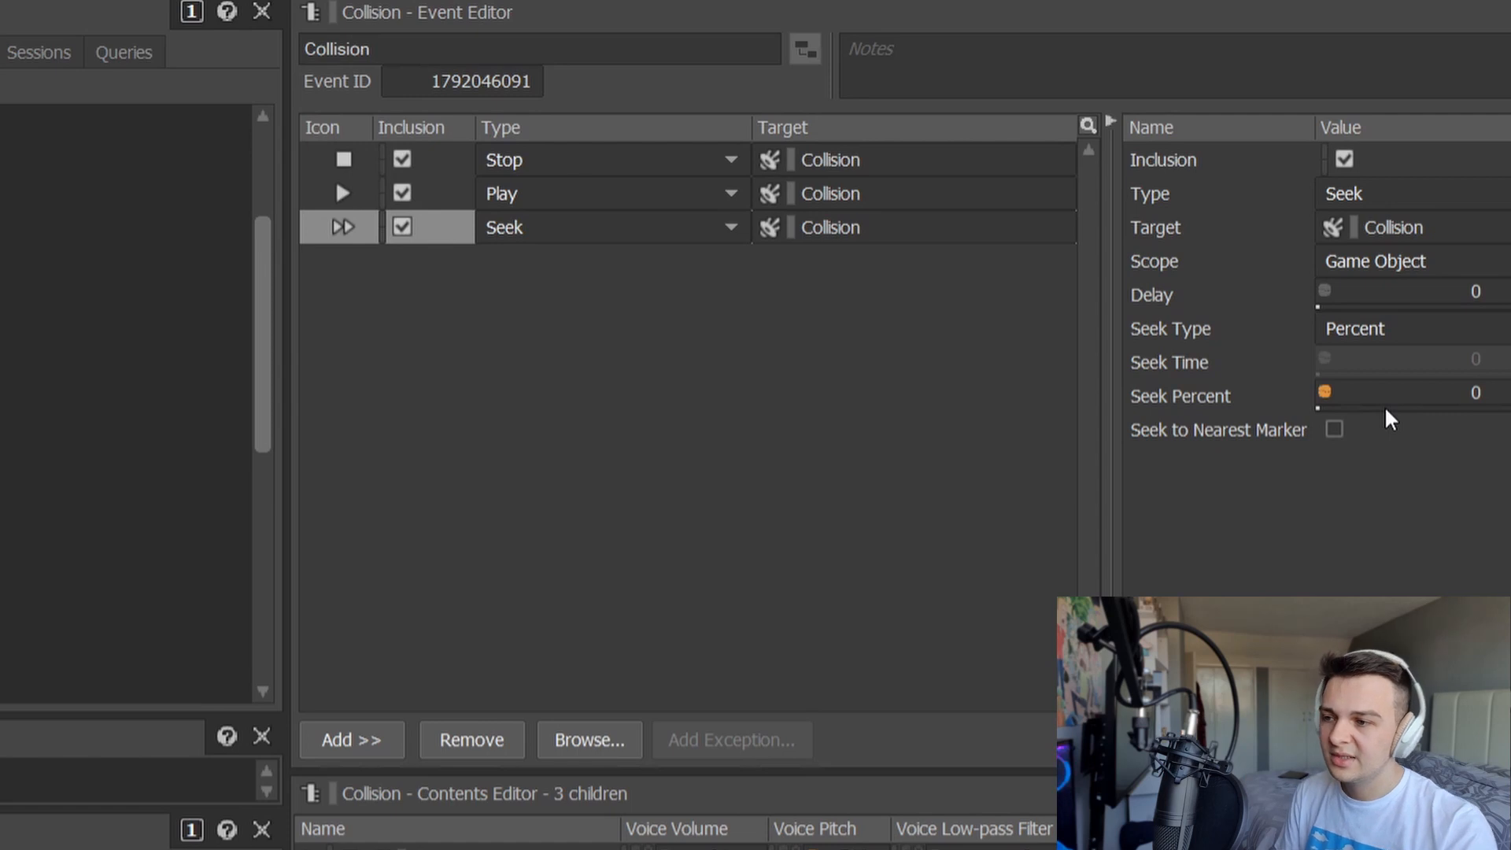
click(447, 192)
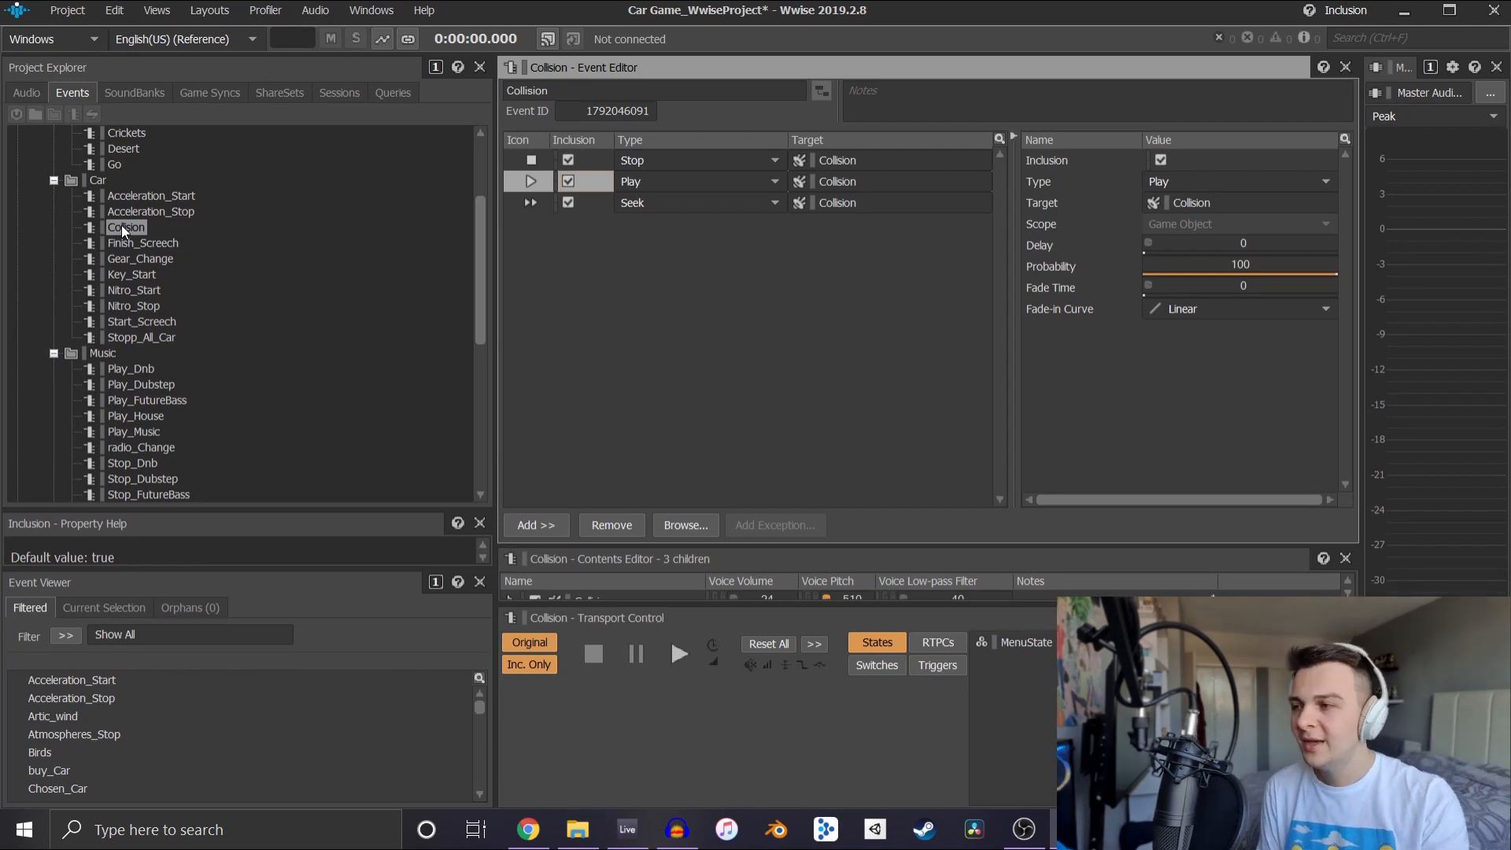
Inspect the SFX and Car buses, and examine the Car bus's Parametric EQ effect settings
scroll(211, 254, up, 3)
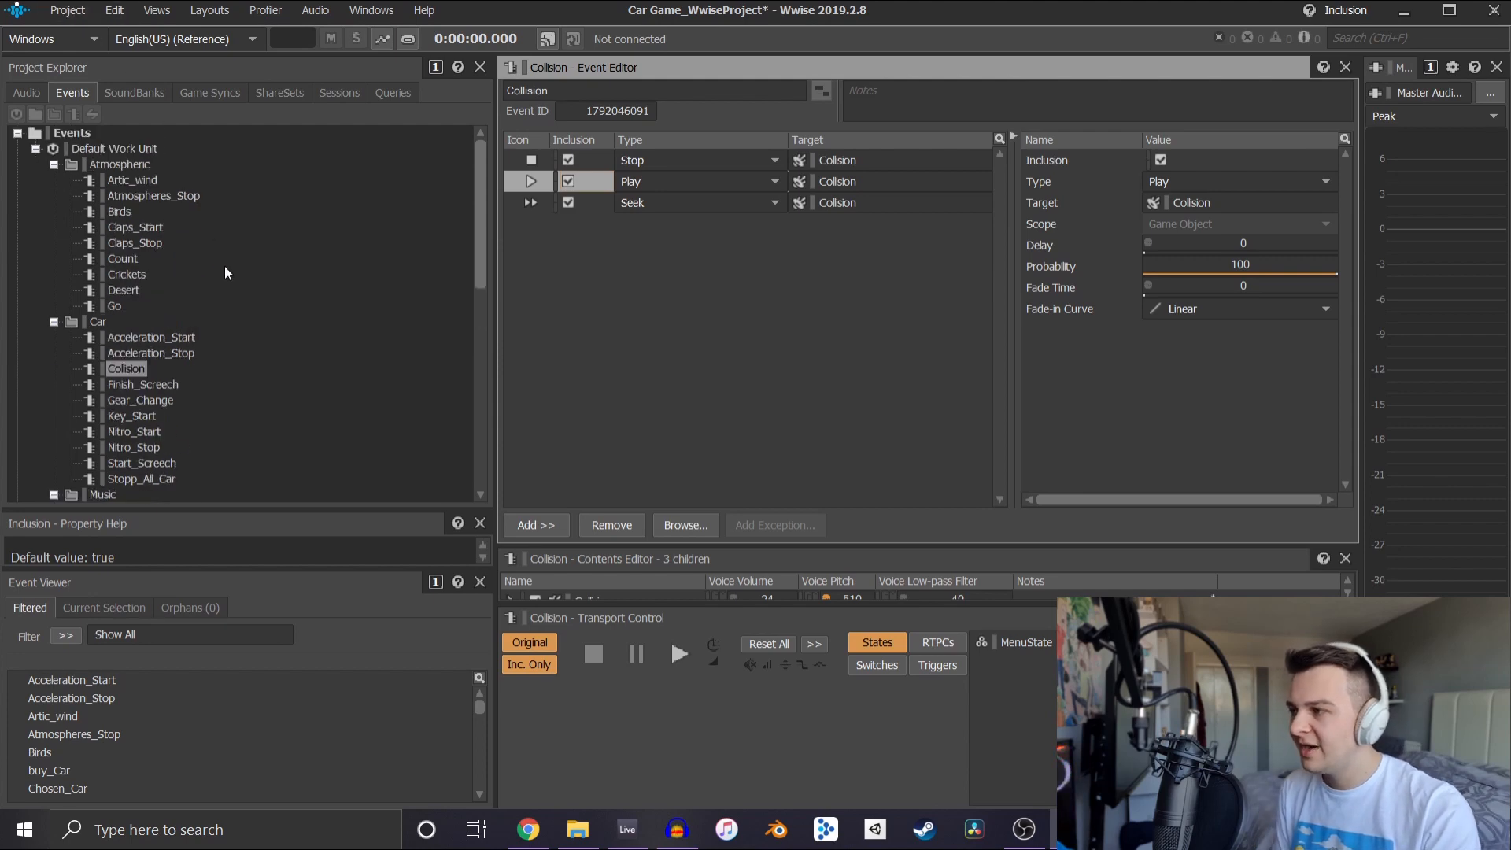
click(27, 92)
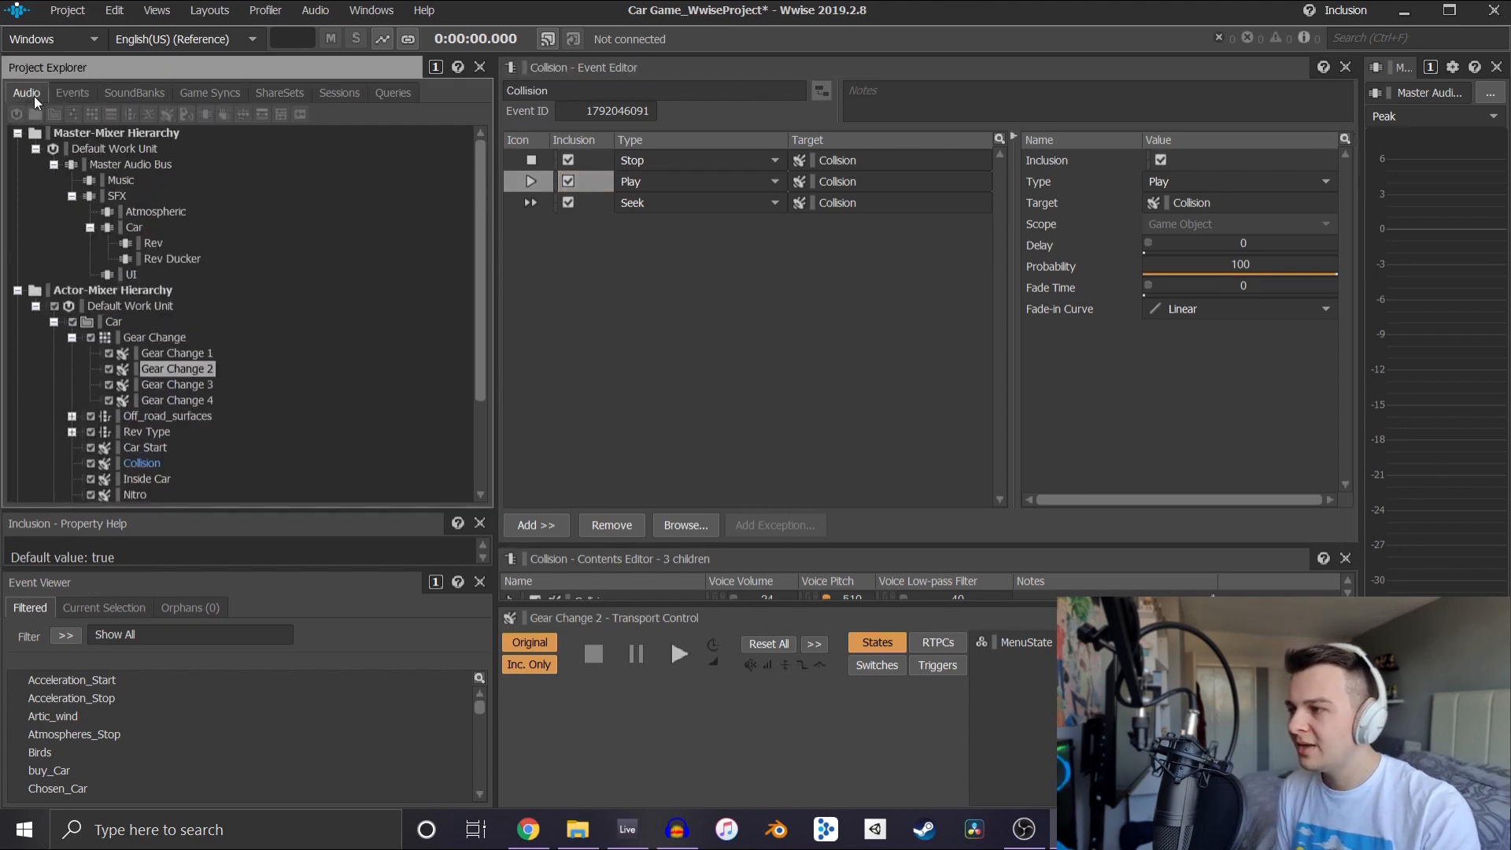
click(120, 196)
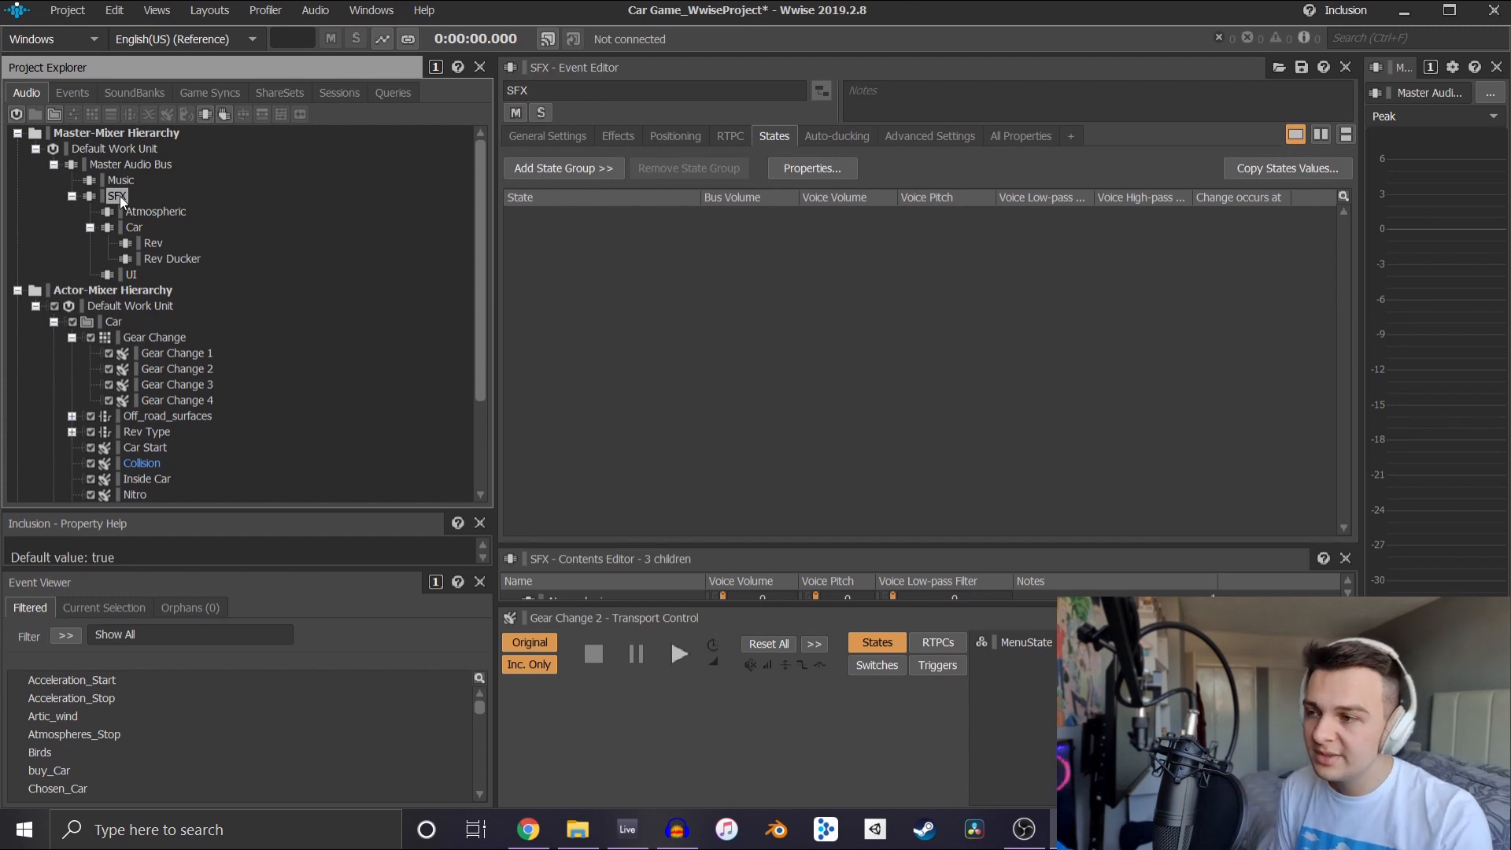
click(133, 227)
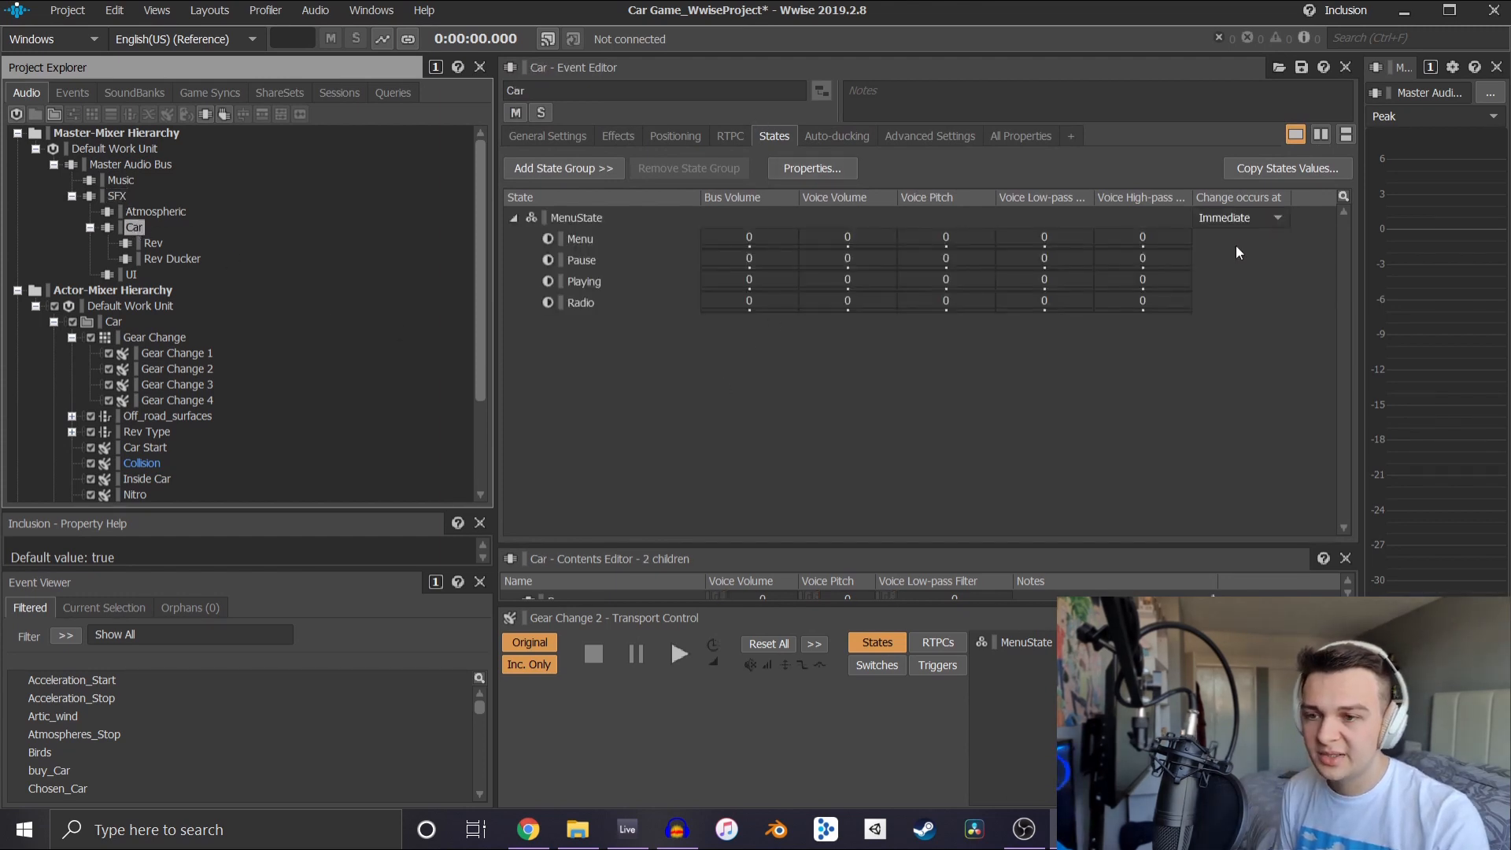
click(616, 136)
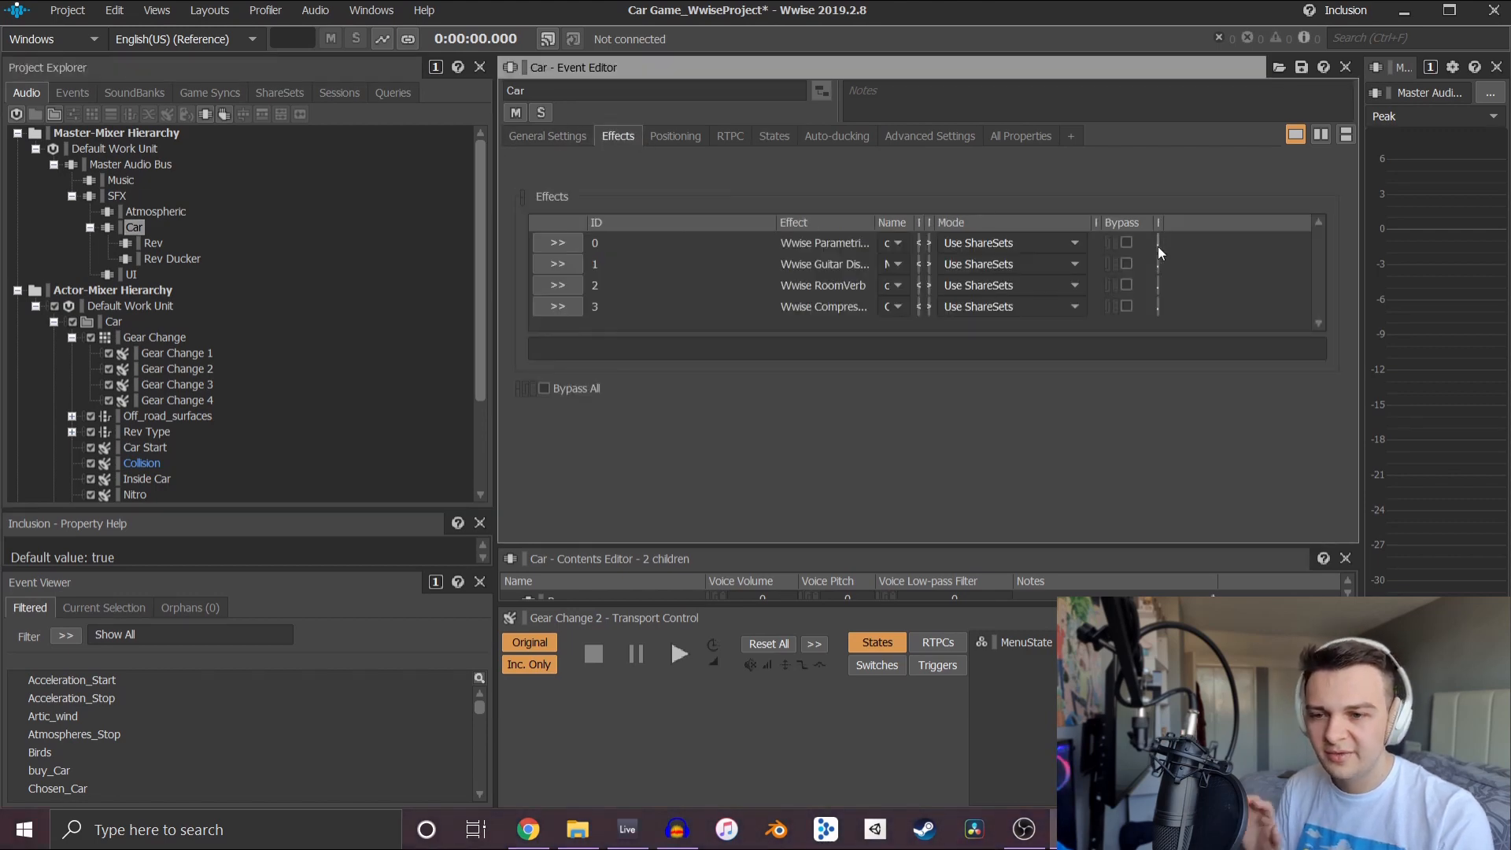
double_click(1158, 242)
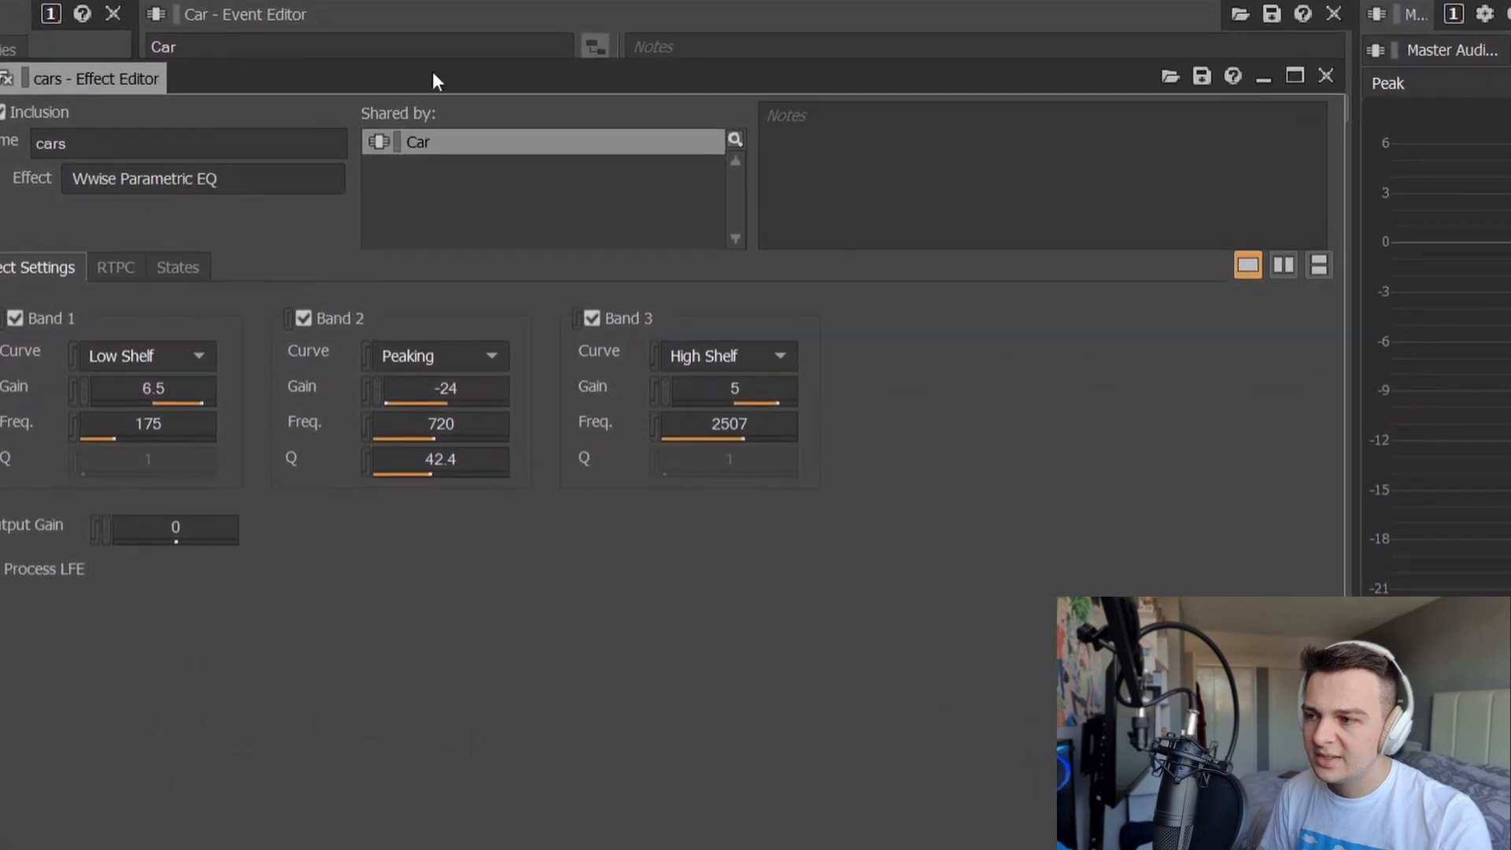
drag(469, 88, 623, 44)
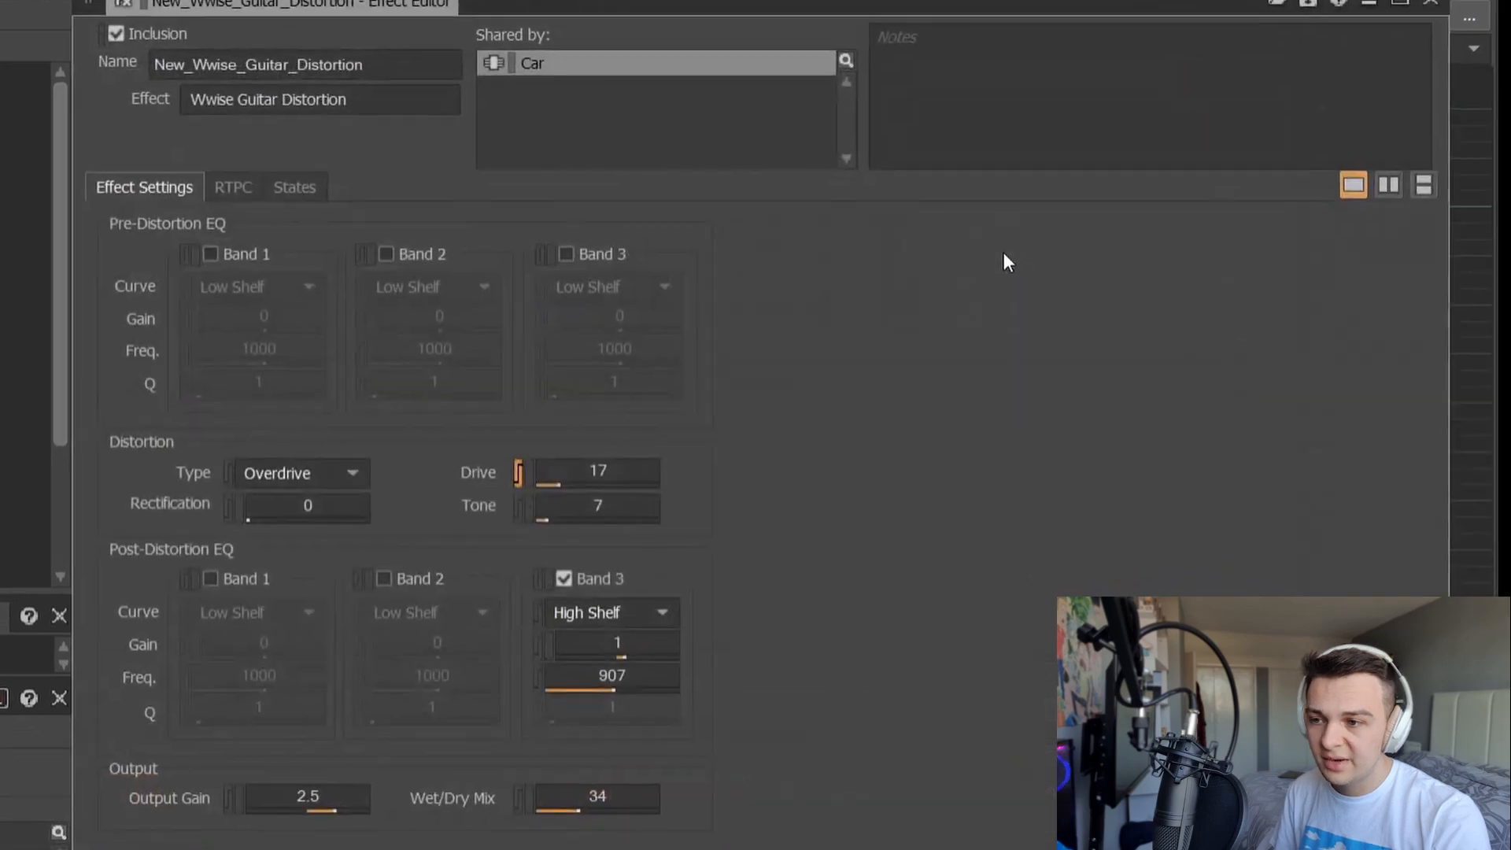
Audition Car_Rev at 3 and 1.929 on the Guitar Distortion's Distortion Drive curve, and close the effect after reviewing its settings
click(214, 181)
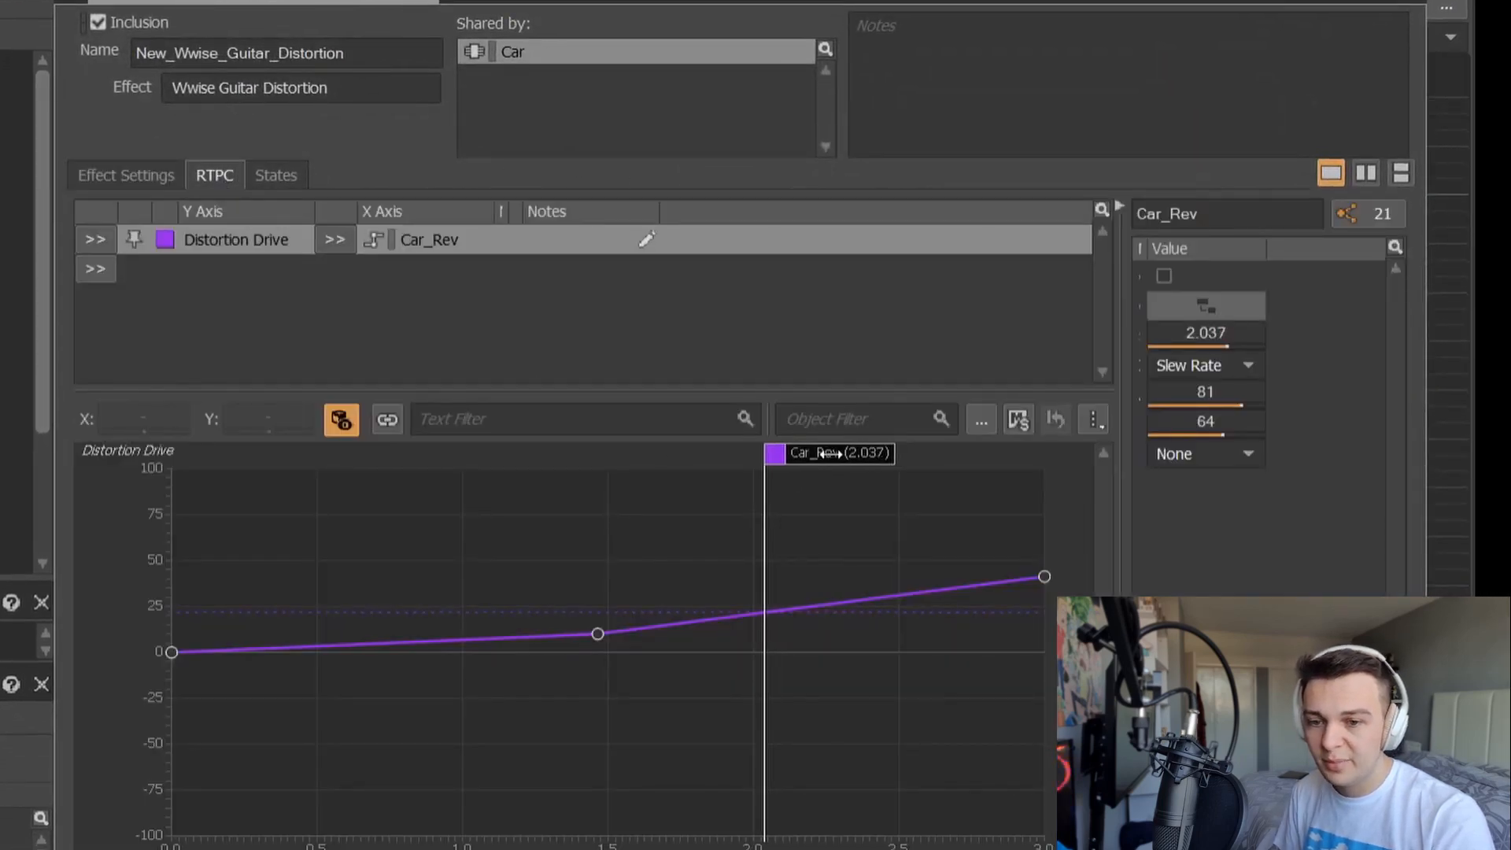
drag(826, 453, 596, 494)
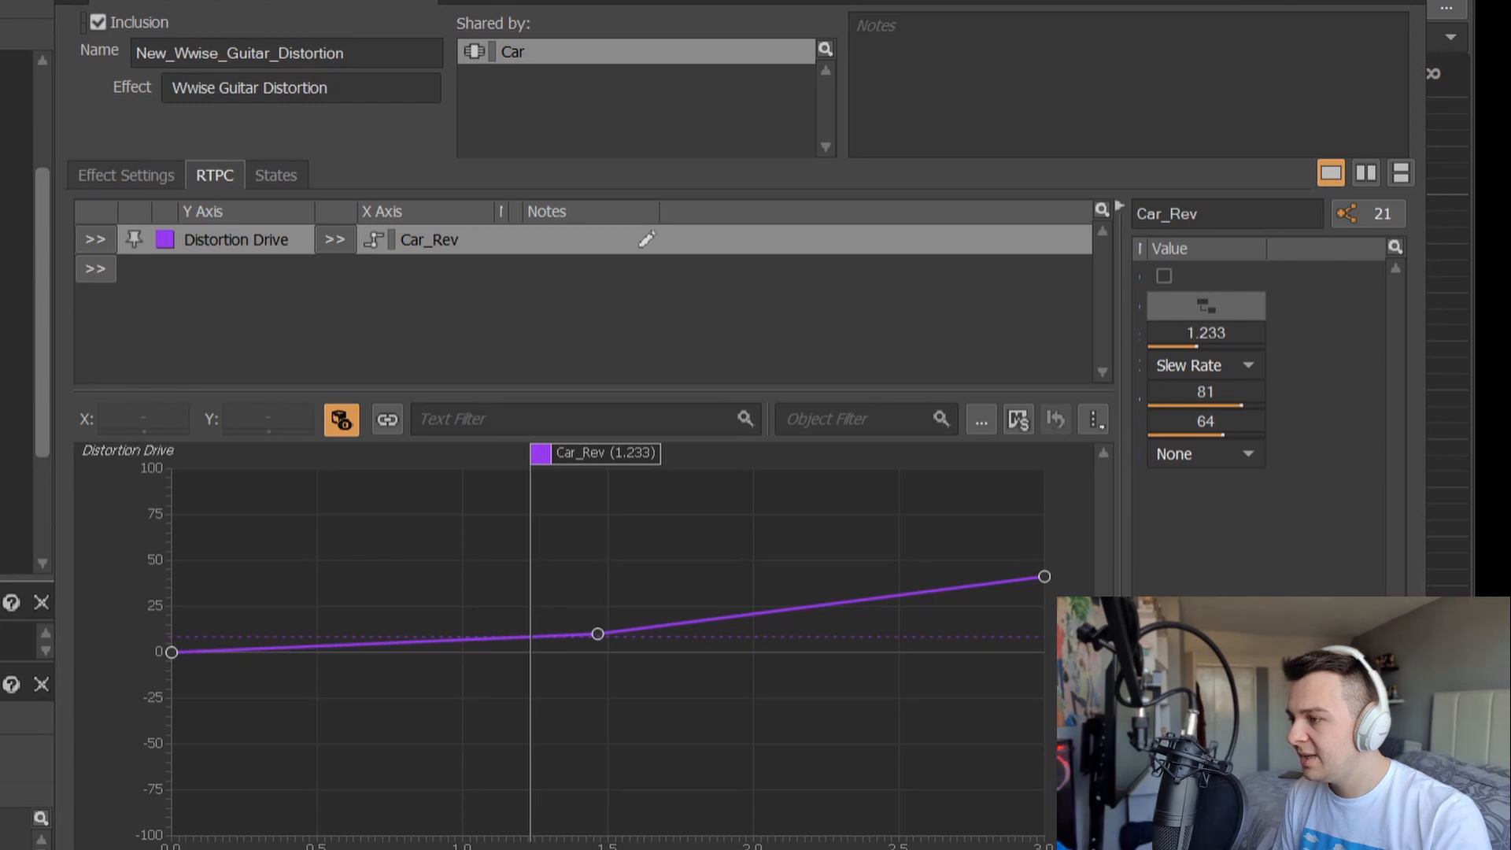
mouse_move(557, 463)
mouse_down()
mouse_move(1073, 475)
mouse_move(1094, 489)
mouse_up()
key(space)
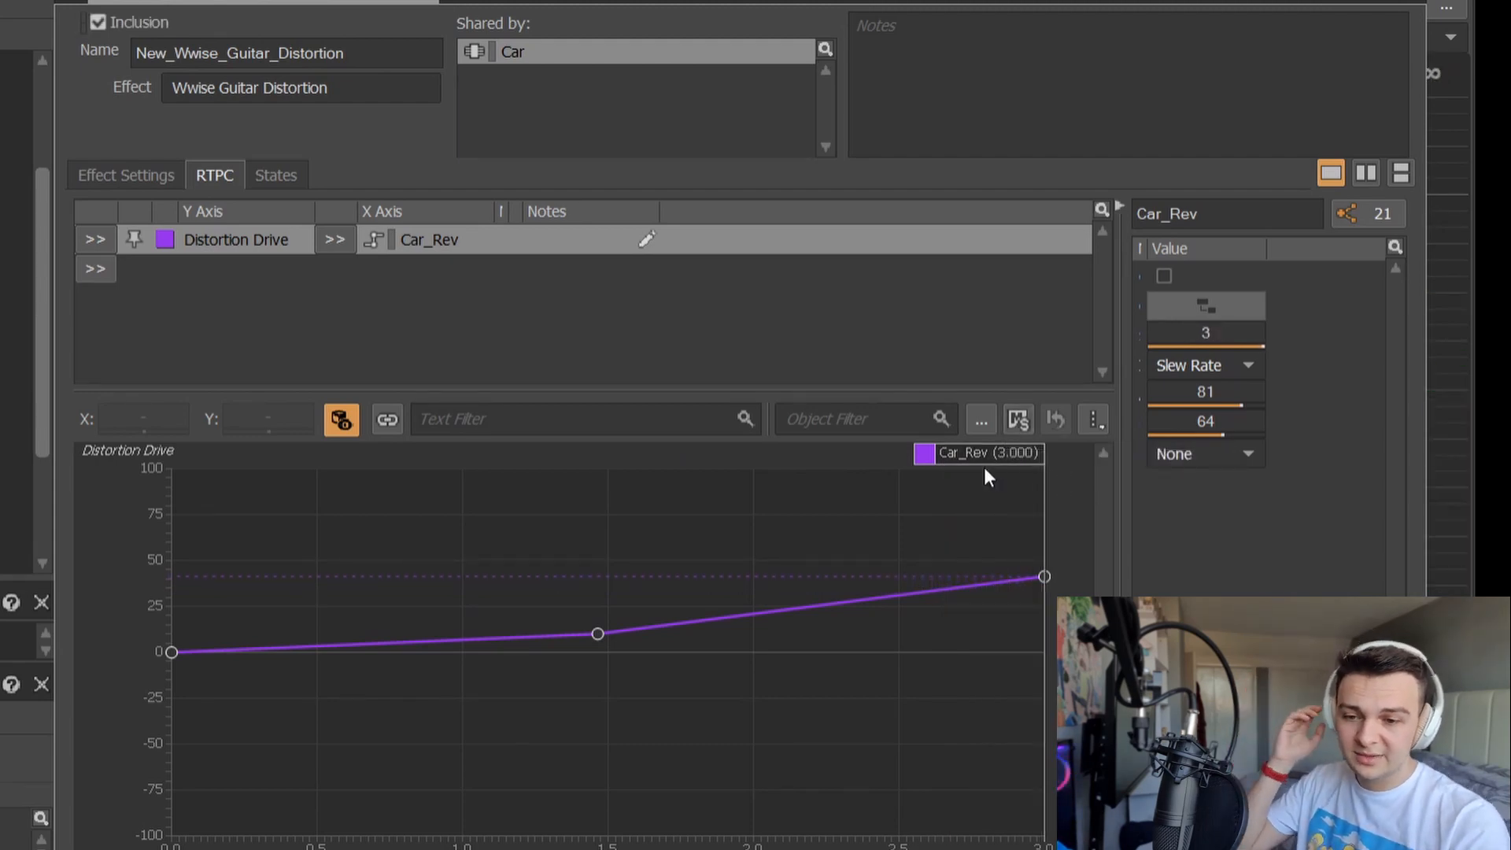
mouse_move(1010, 450)
mouse_down()
mouse_move(976, 488)
mouse_move(695, 550)
mouse_move(732, 472)
mouse_move(820, 475)
mouse_move(795, 498)
mouse_move(810, 496)
mouse_move(759, 506)
mouse_up()
key(space)
key(space)
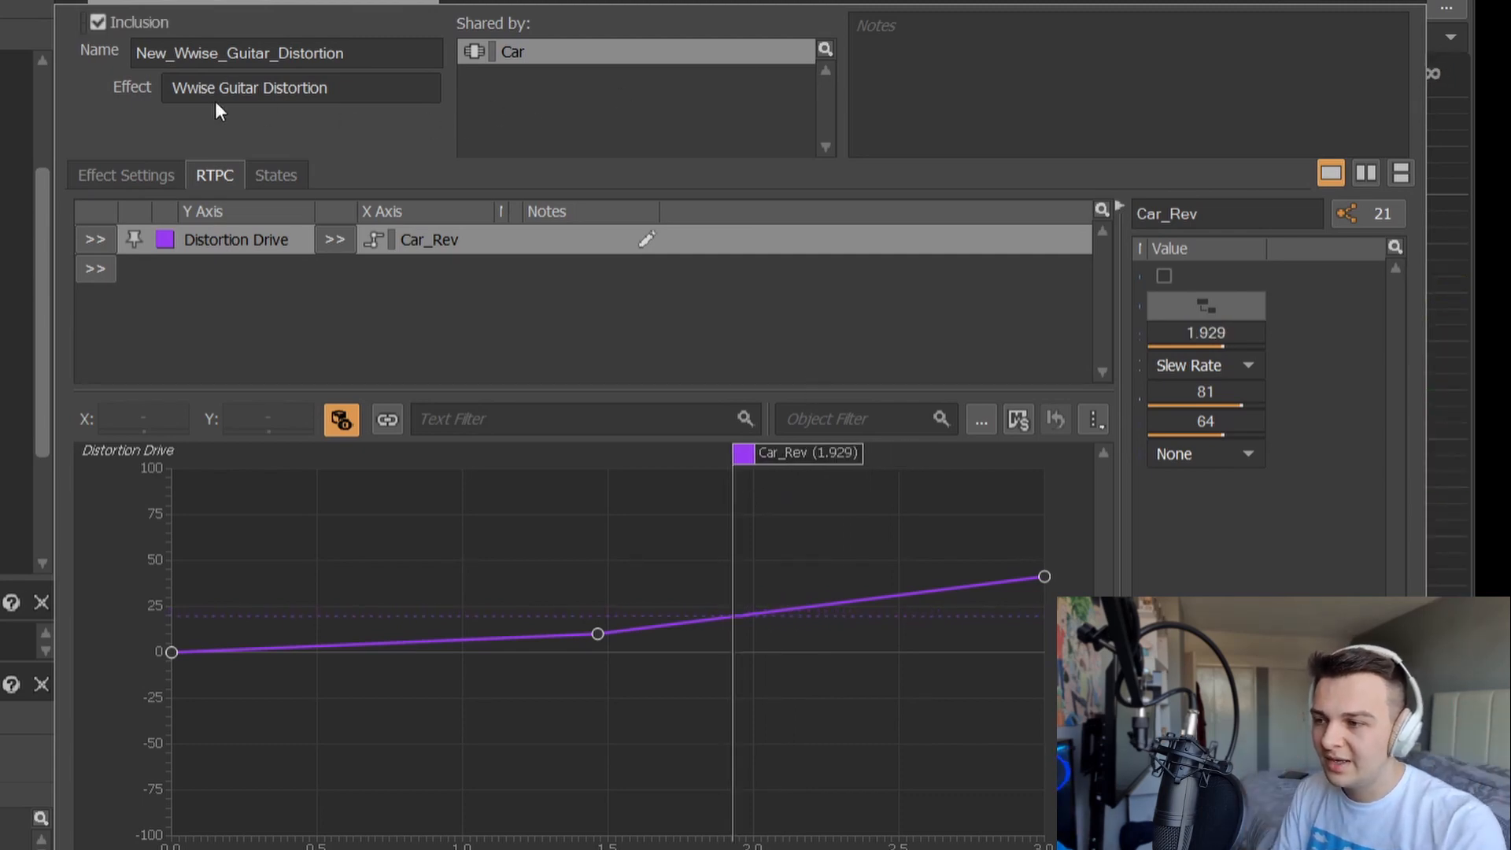
click(146, 172)
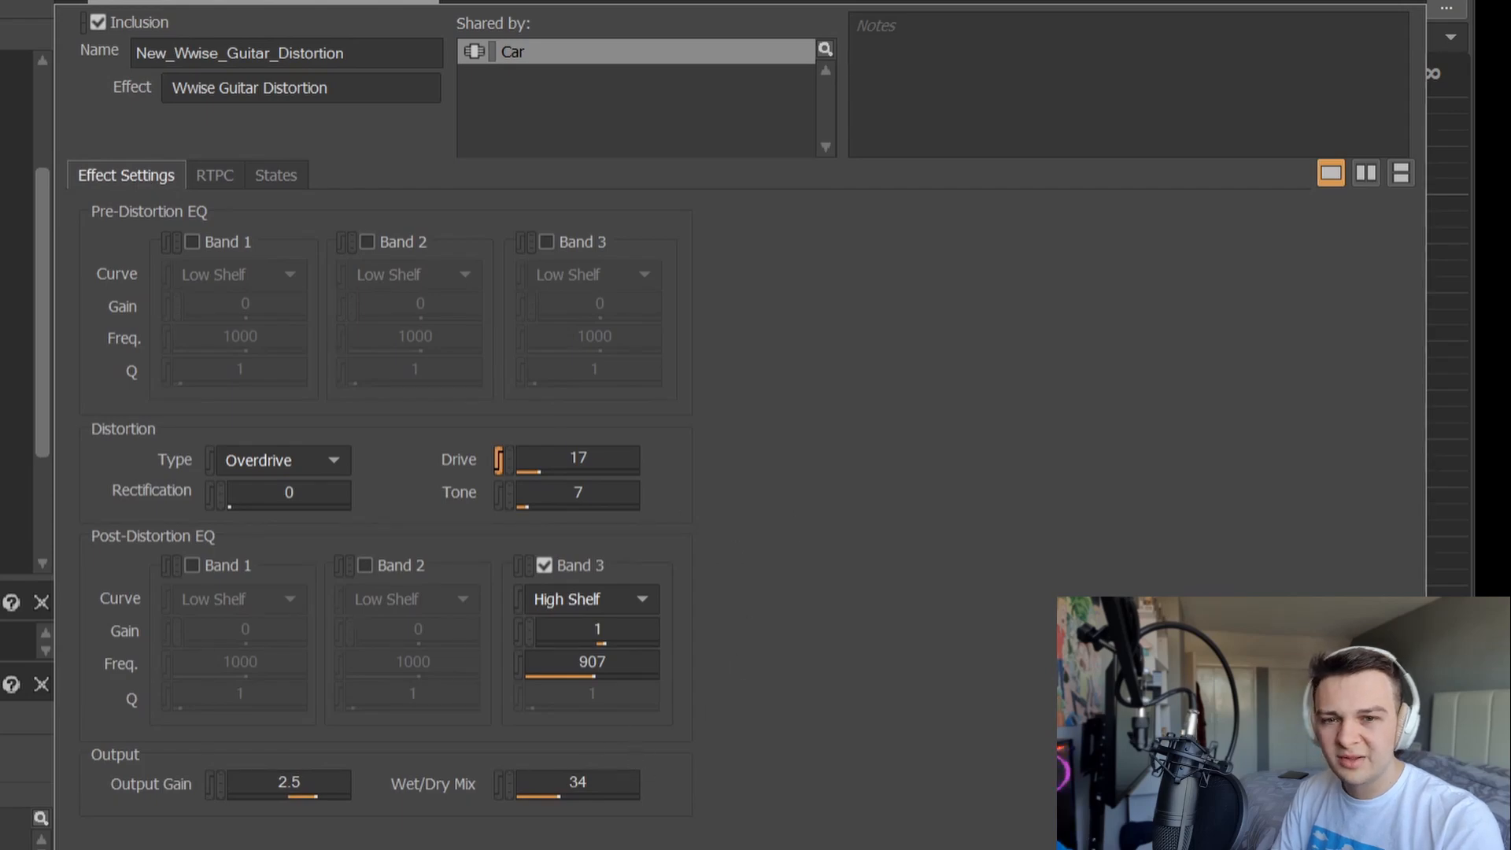
click(1405, 1)
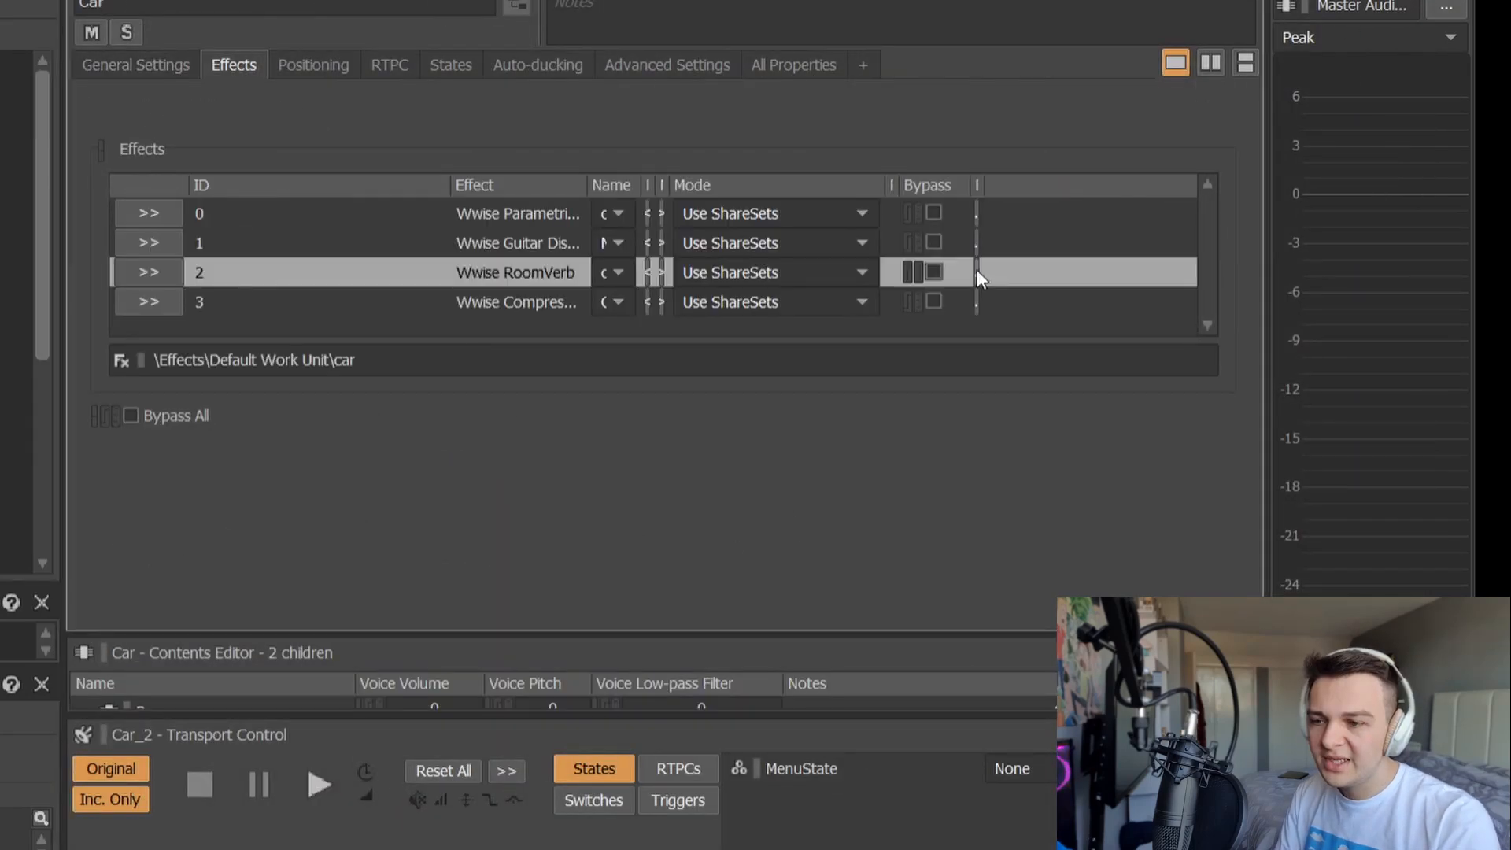
Examine the RoomVerb and Compressor effect settings on the Car bus, closing each effect editor after reviewing it
double_click(976, 269)
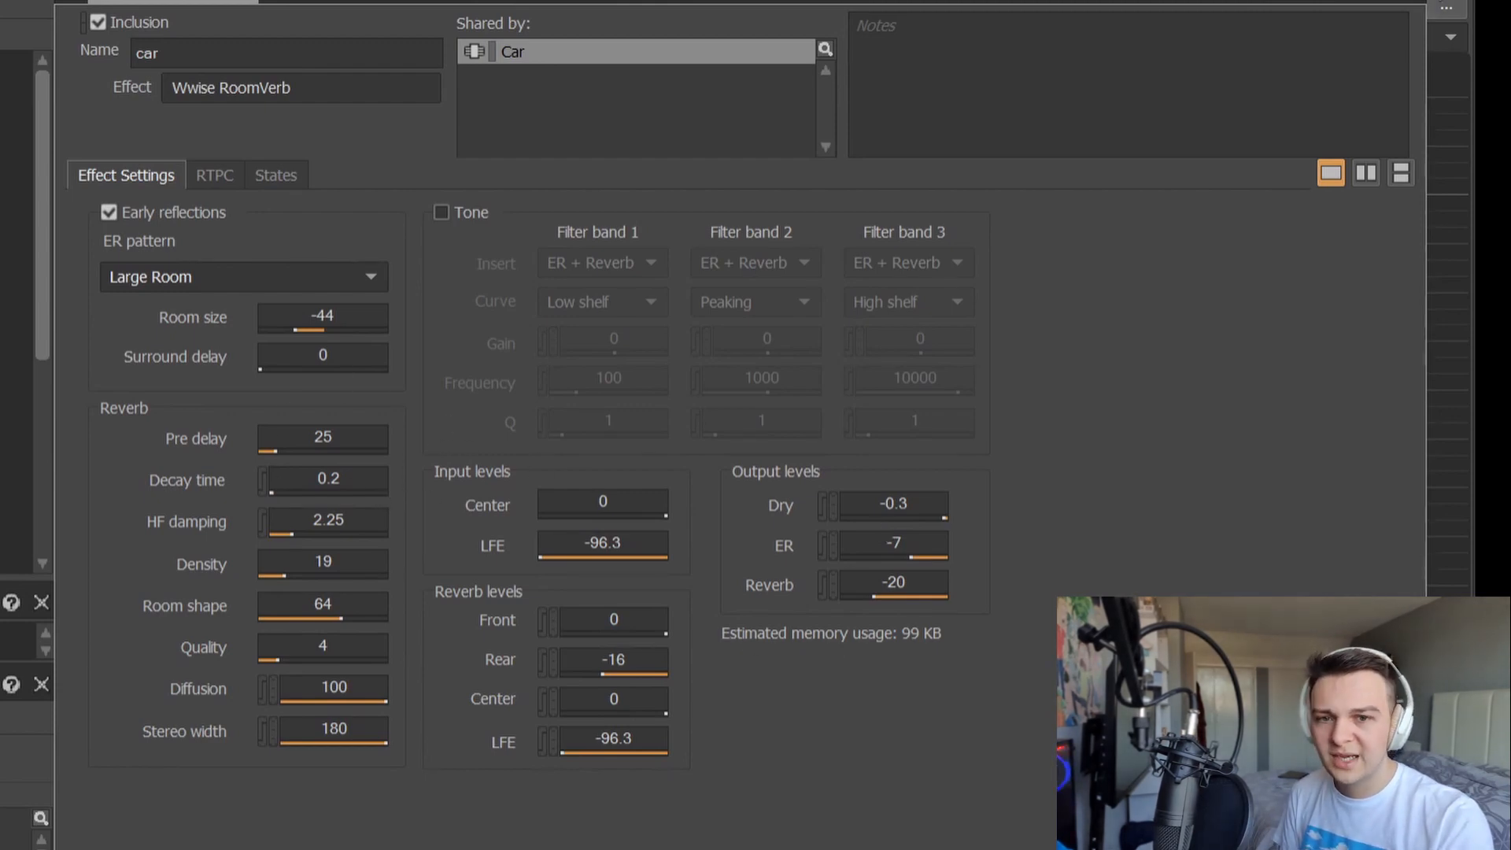
key(Escape)
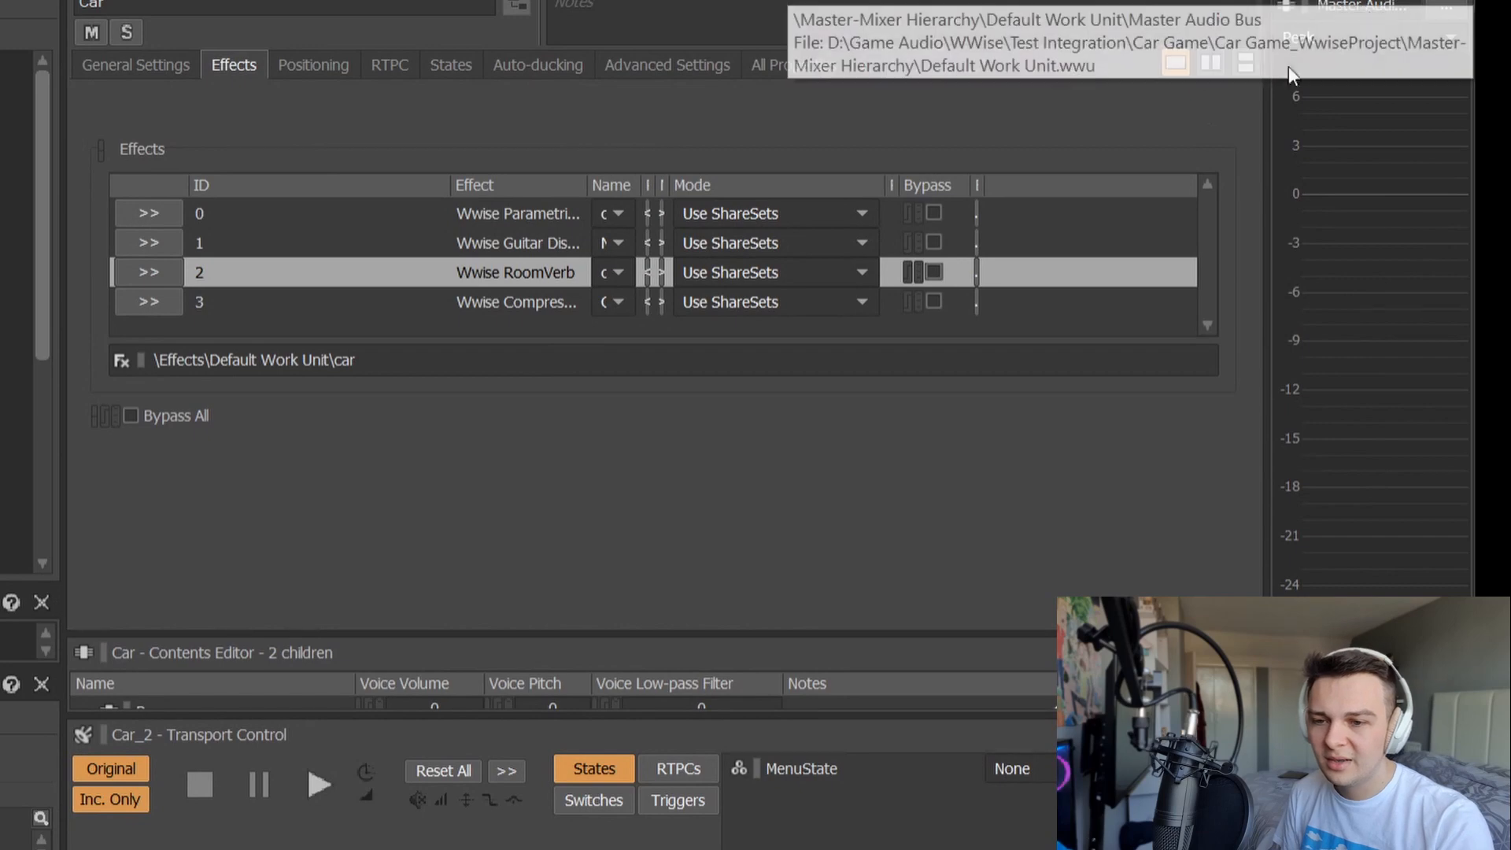
click(980, 303)
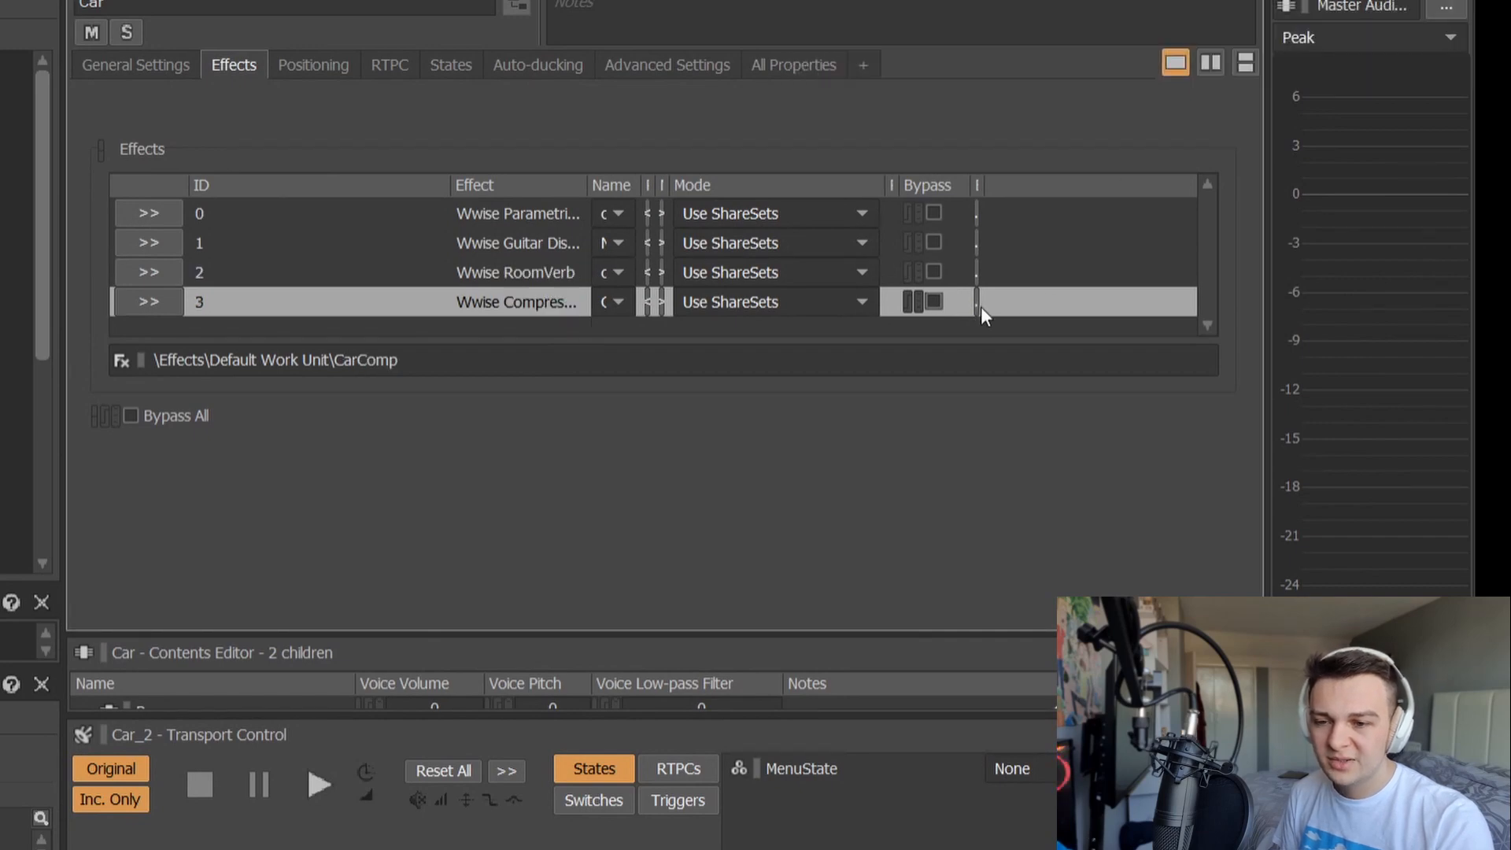
double_click(976, 307)
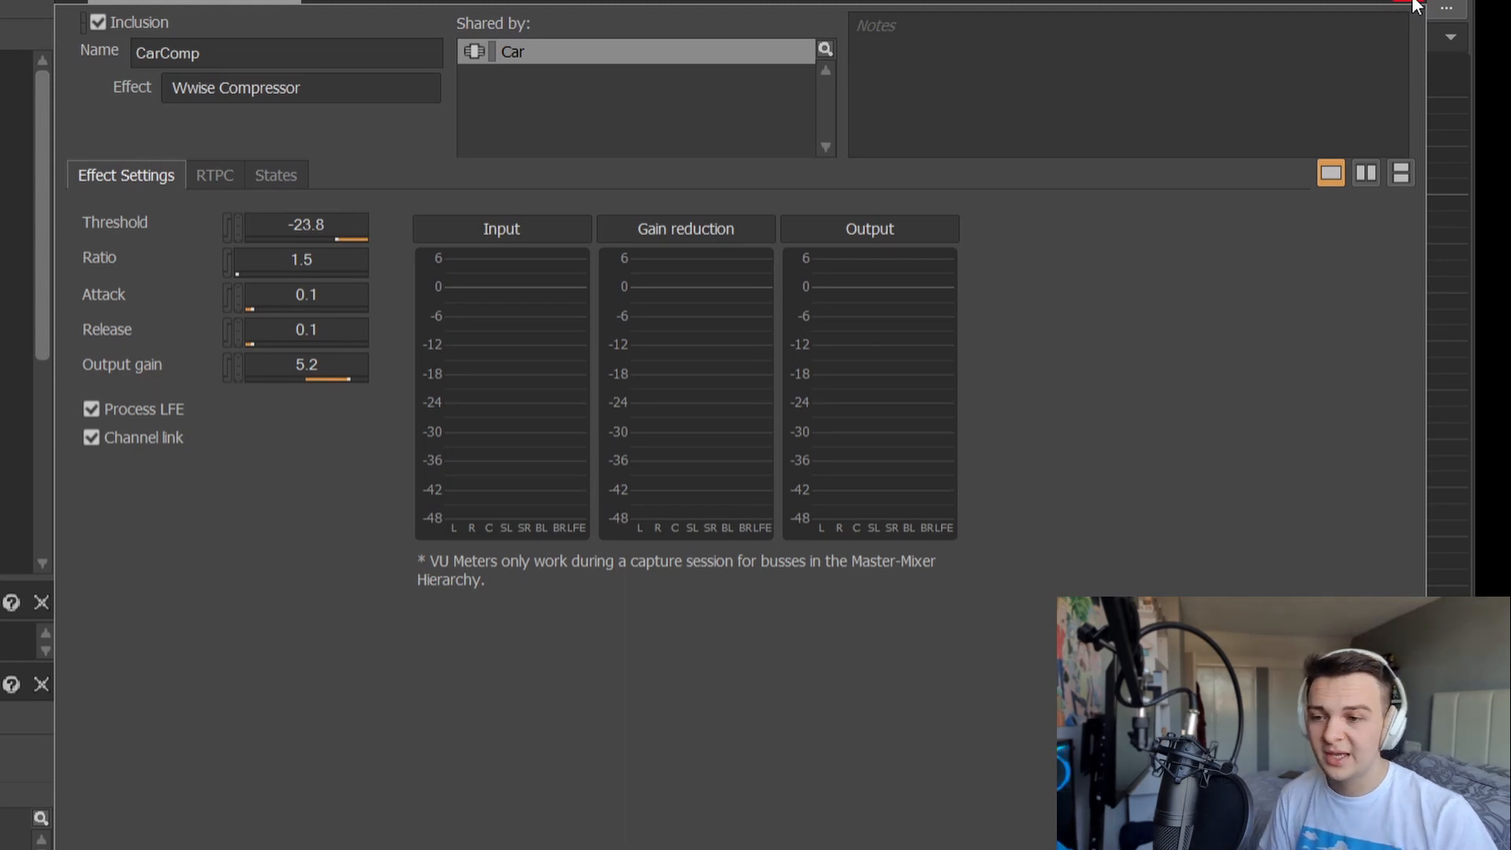
click(1414, 4)
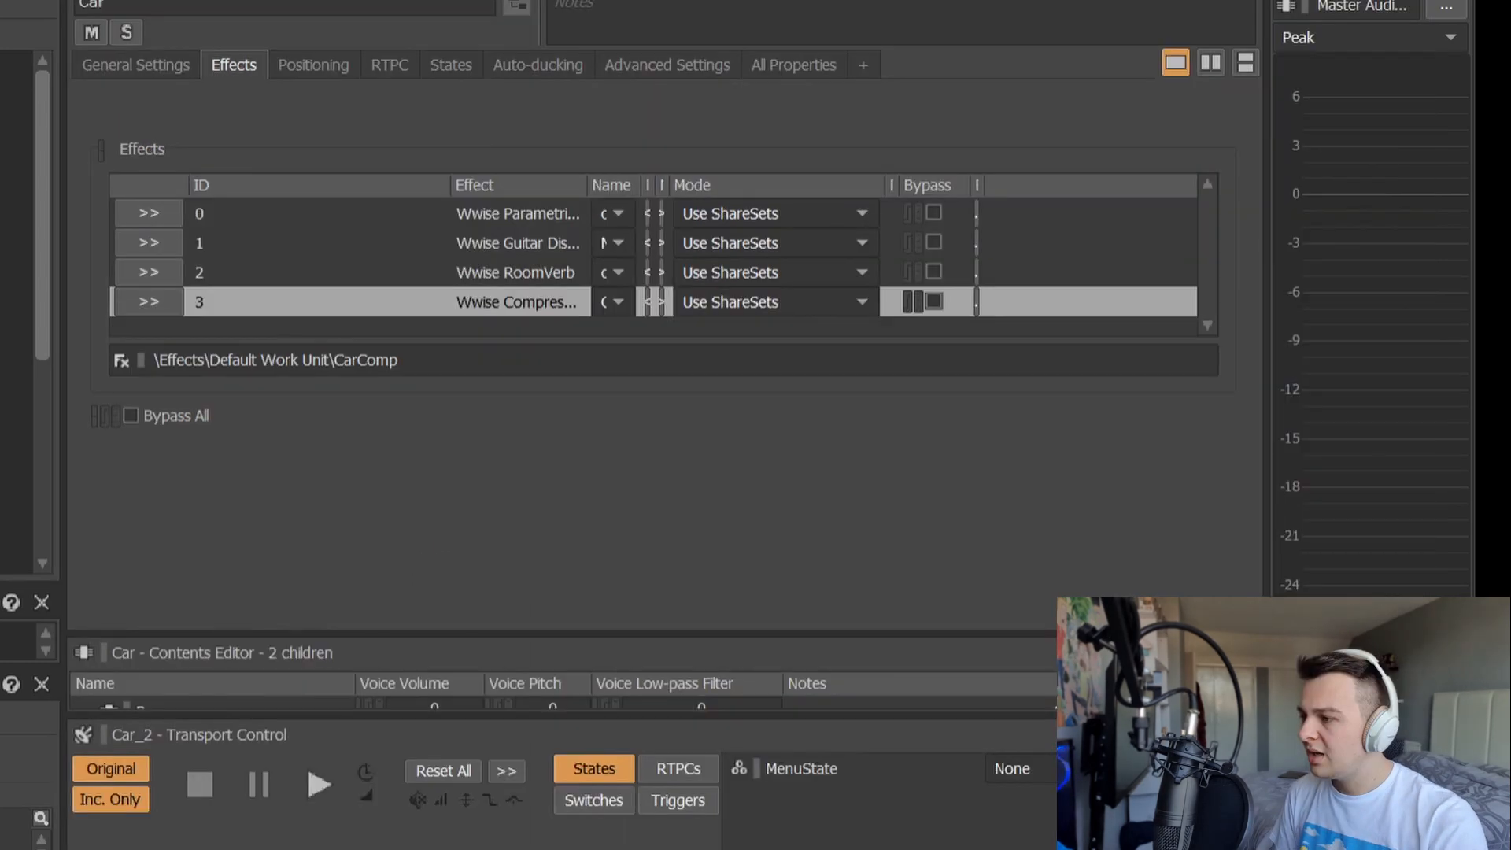
Select the Rev Type switch container, examine its Positioning settings, and open the New Attenuation ShareSet
click(8, 314)
scroll(8, 314, down, 1)
click(8, 315)
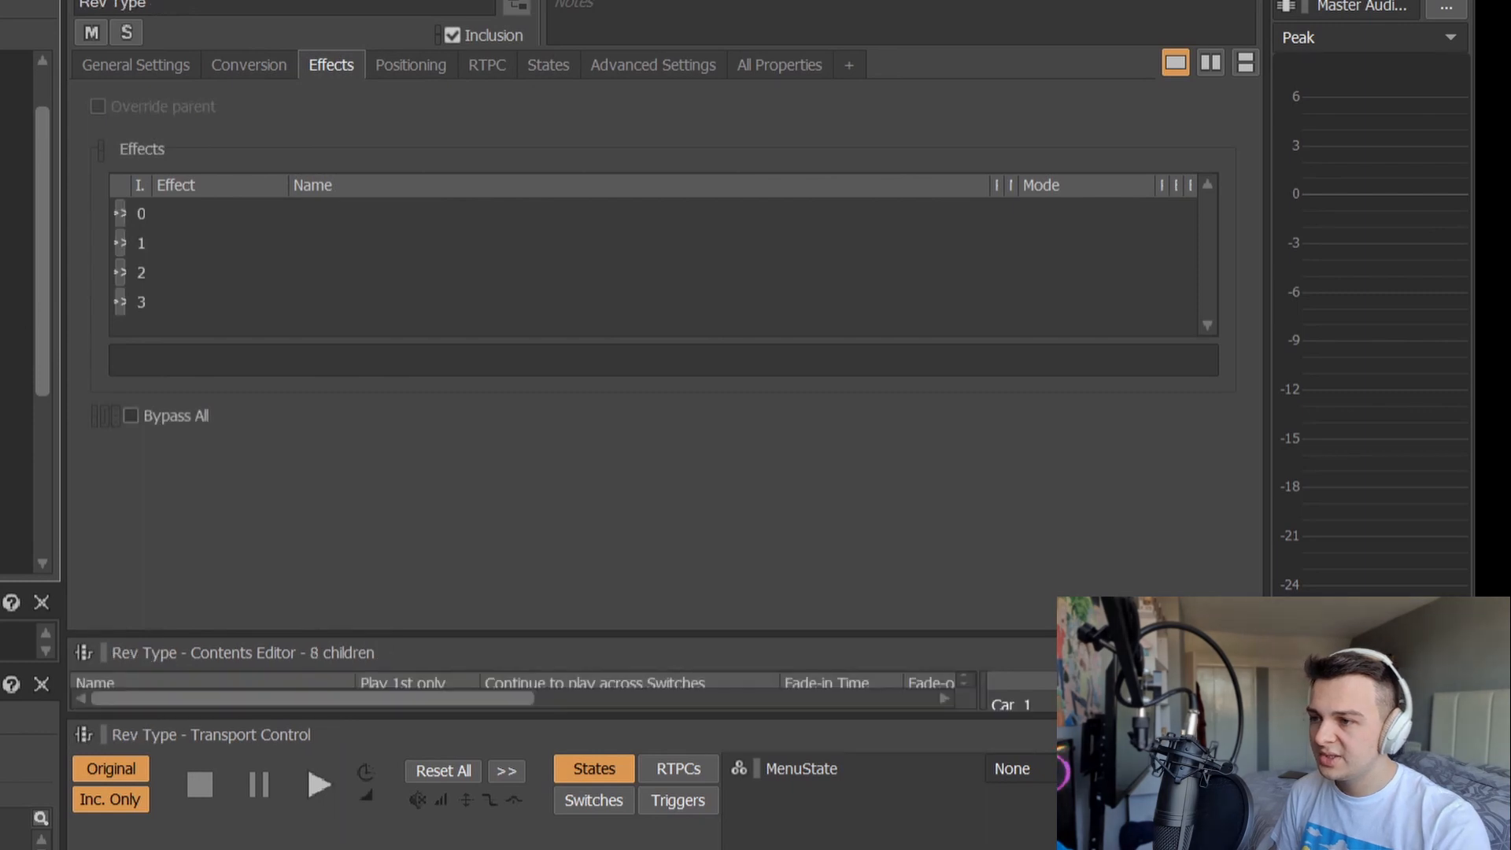
click(422, 66)
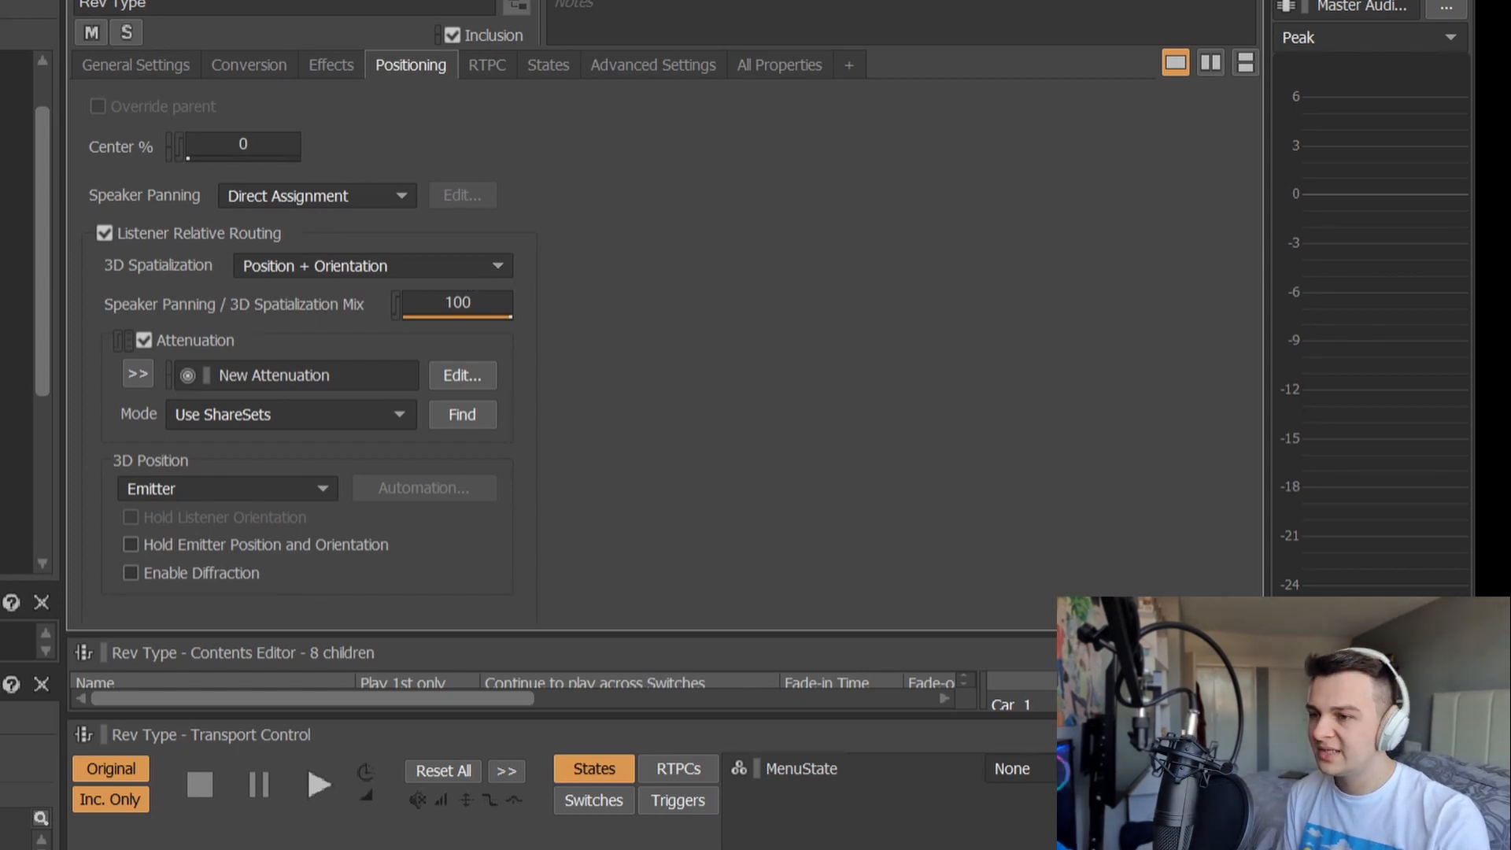
double_click(237, 376)
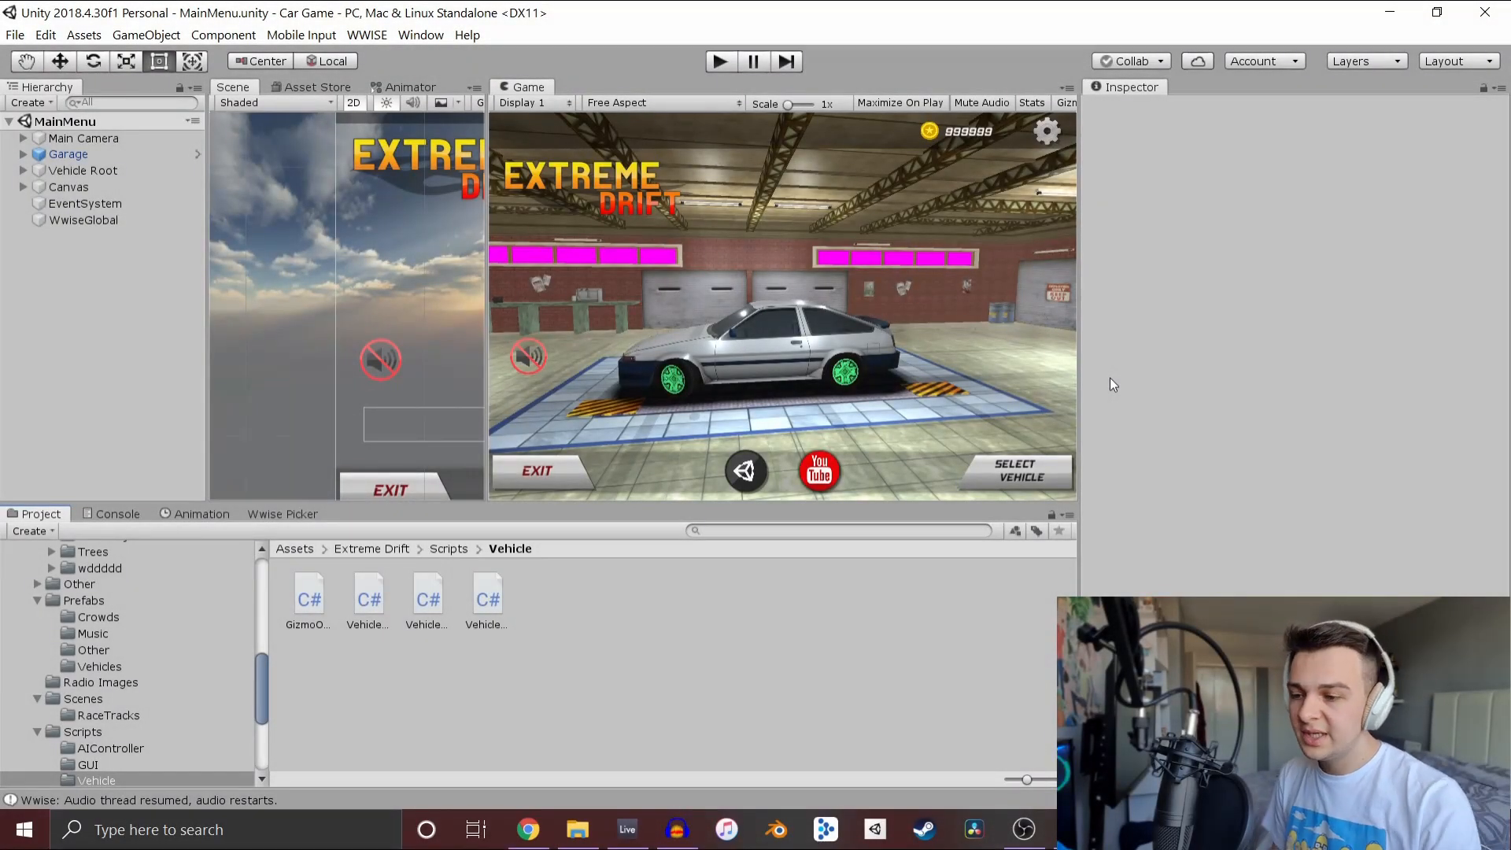
Switch to Unity, search the project for "car", and examine the Wwise assignments in the Car-4 prefab's Car Sounds section
click(750, 531)
text(car)
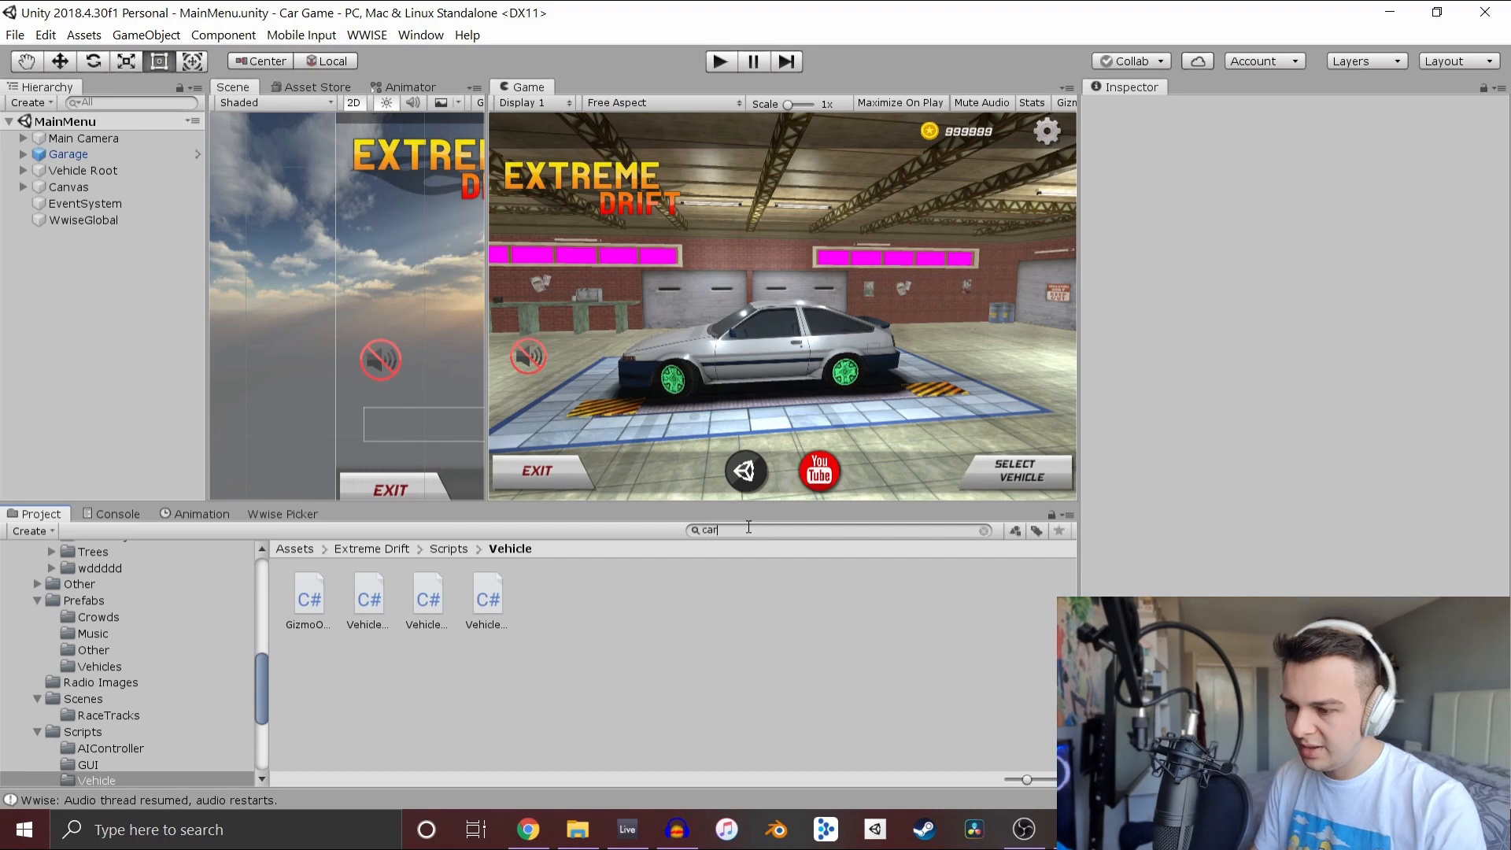
click(761, 685)
scroll(1308, 206, down, 10)
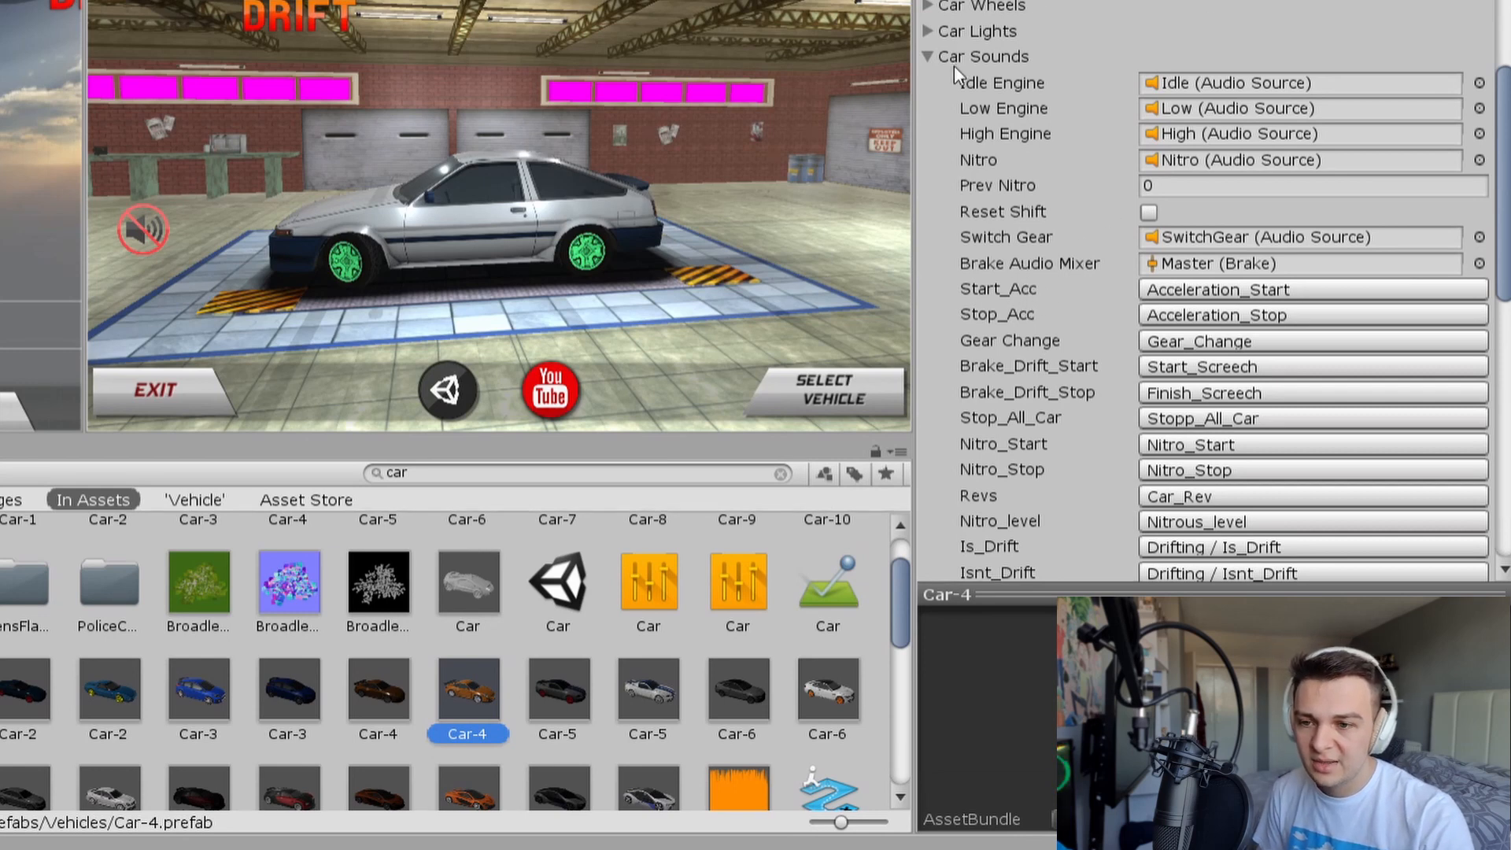
scroll(1105, 101, down, 4)
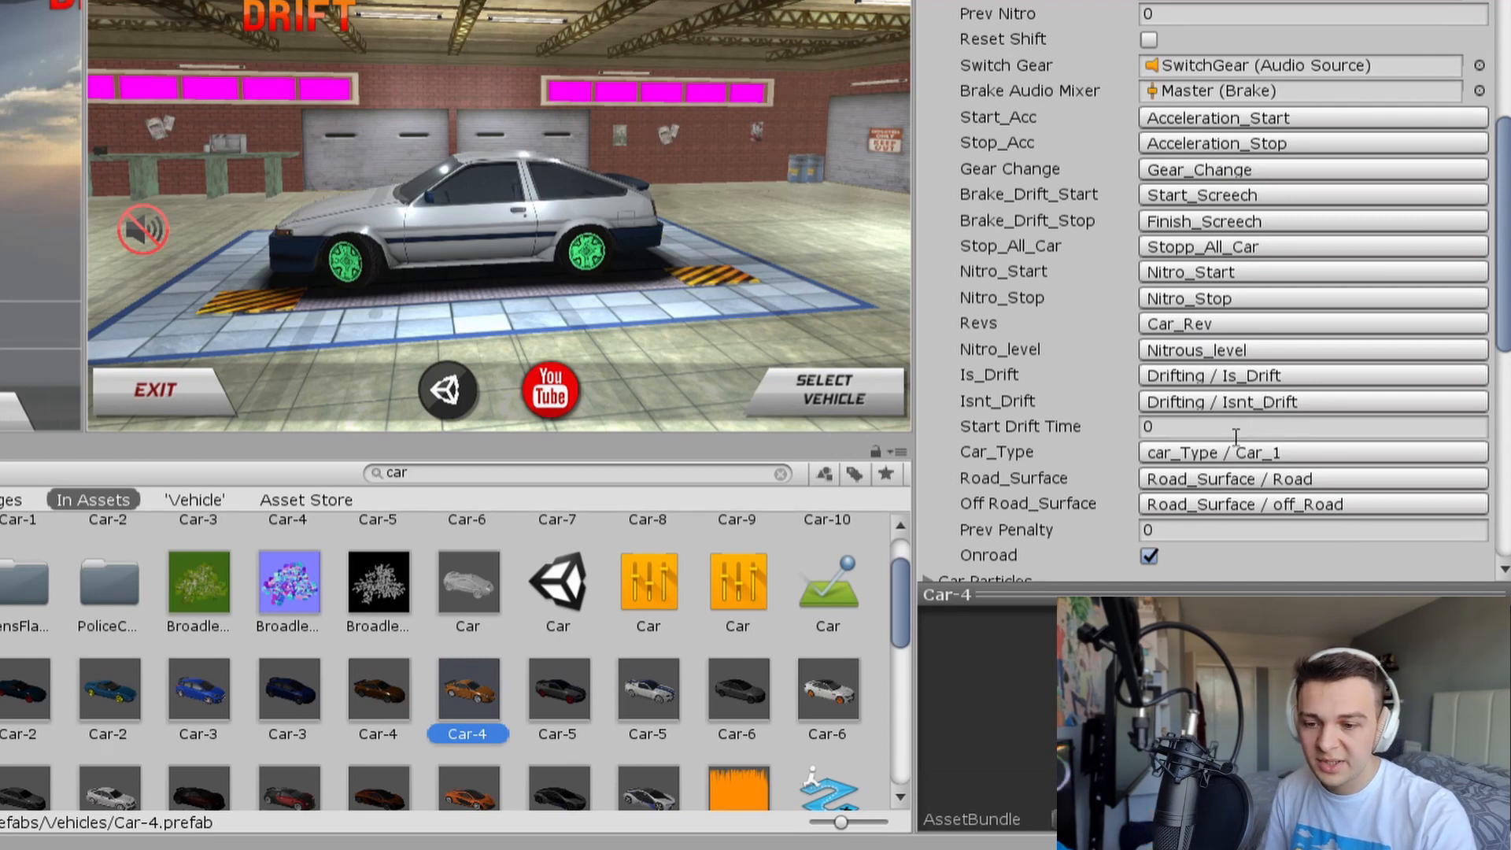
scroll(1079, 312, up, 3)
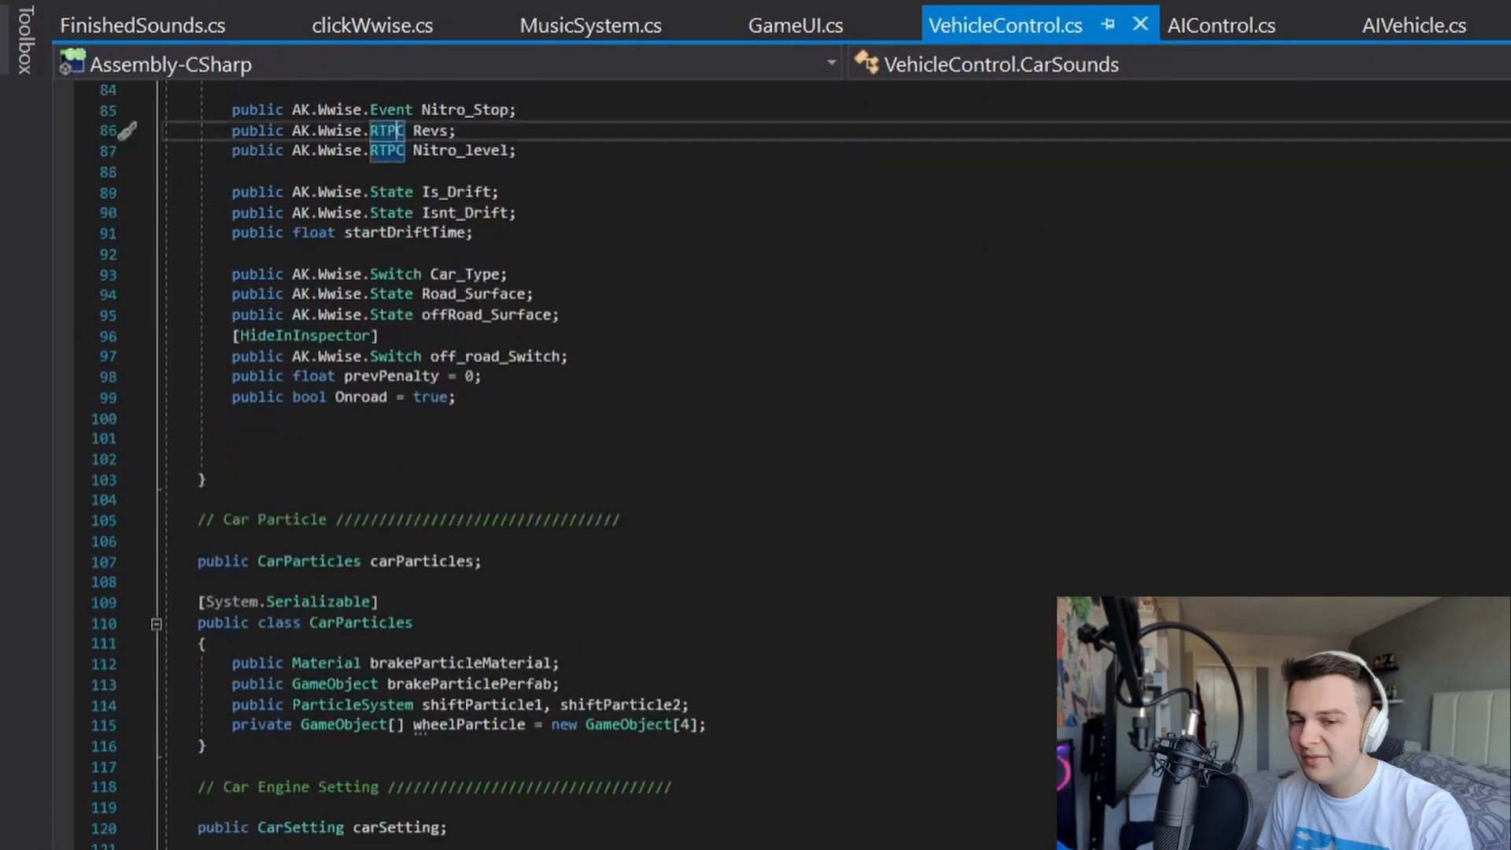
Switch to VehicleControl.cs in Visual Studio and examine the Wwise declarations in the CarSounds class and their use from StopAllCarSounds and Awake
scroll(551, 472, down, 4)
scroll(425, 464, down, 10)
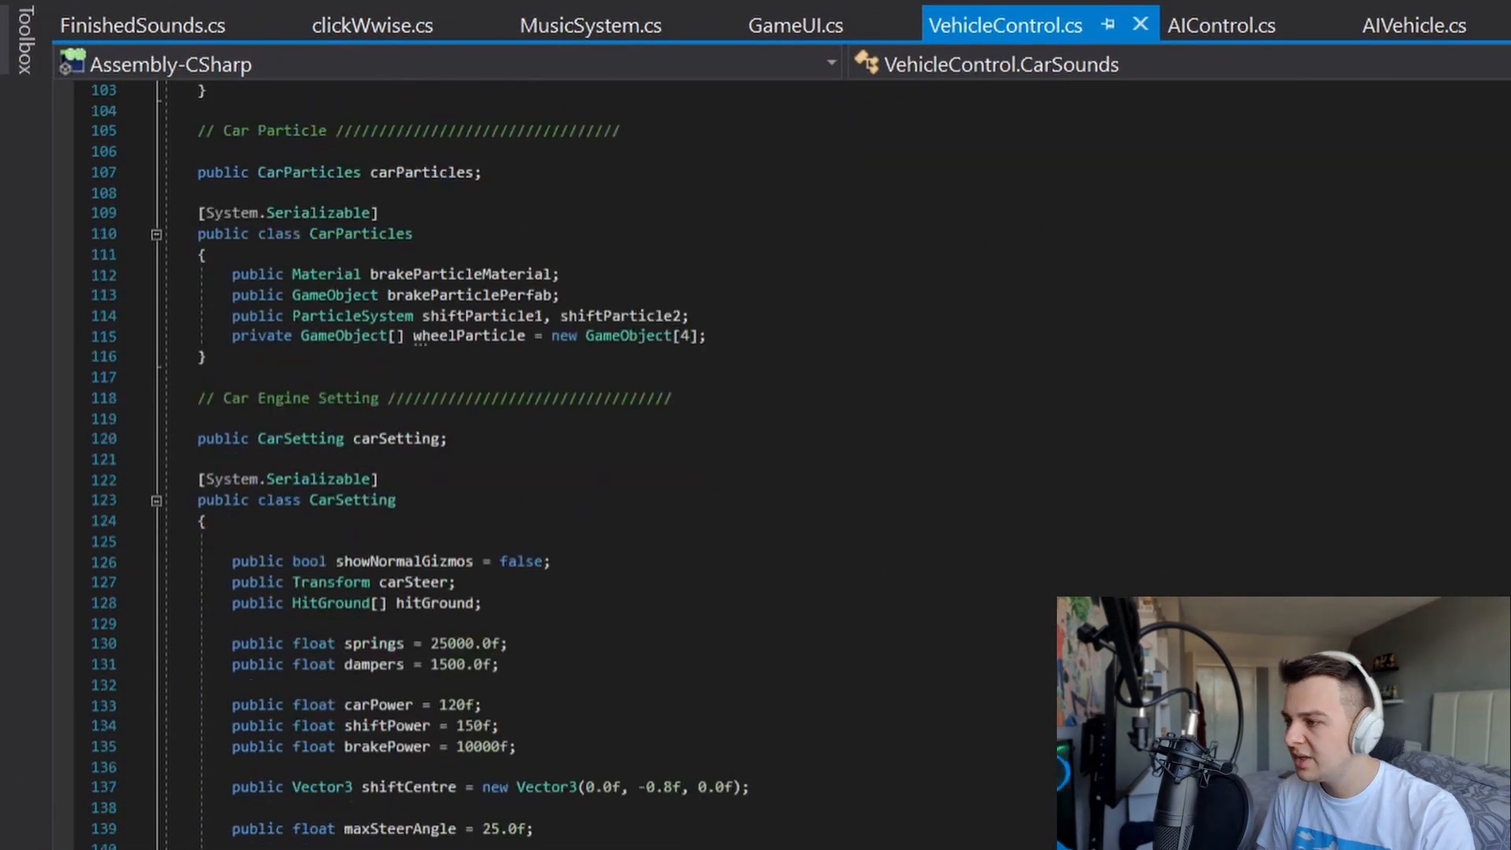
scroll(497, 529, up, 20)
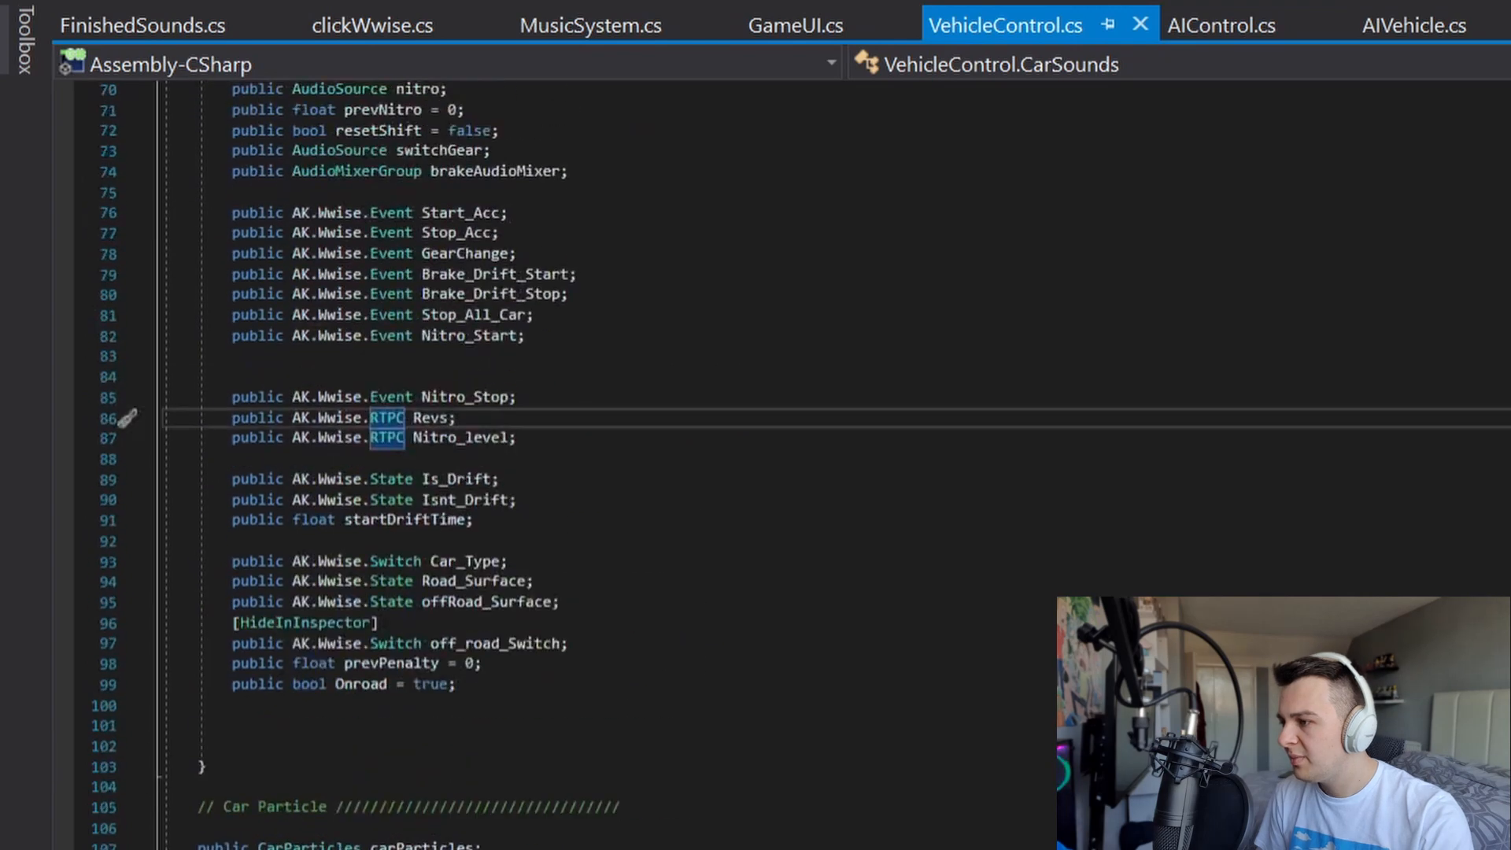
click(497, 528)
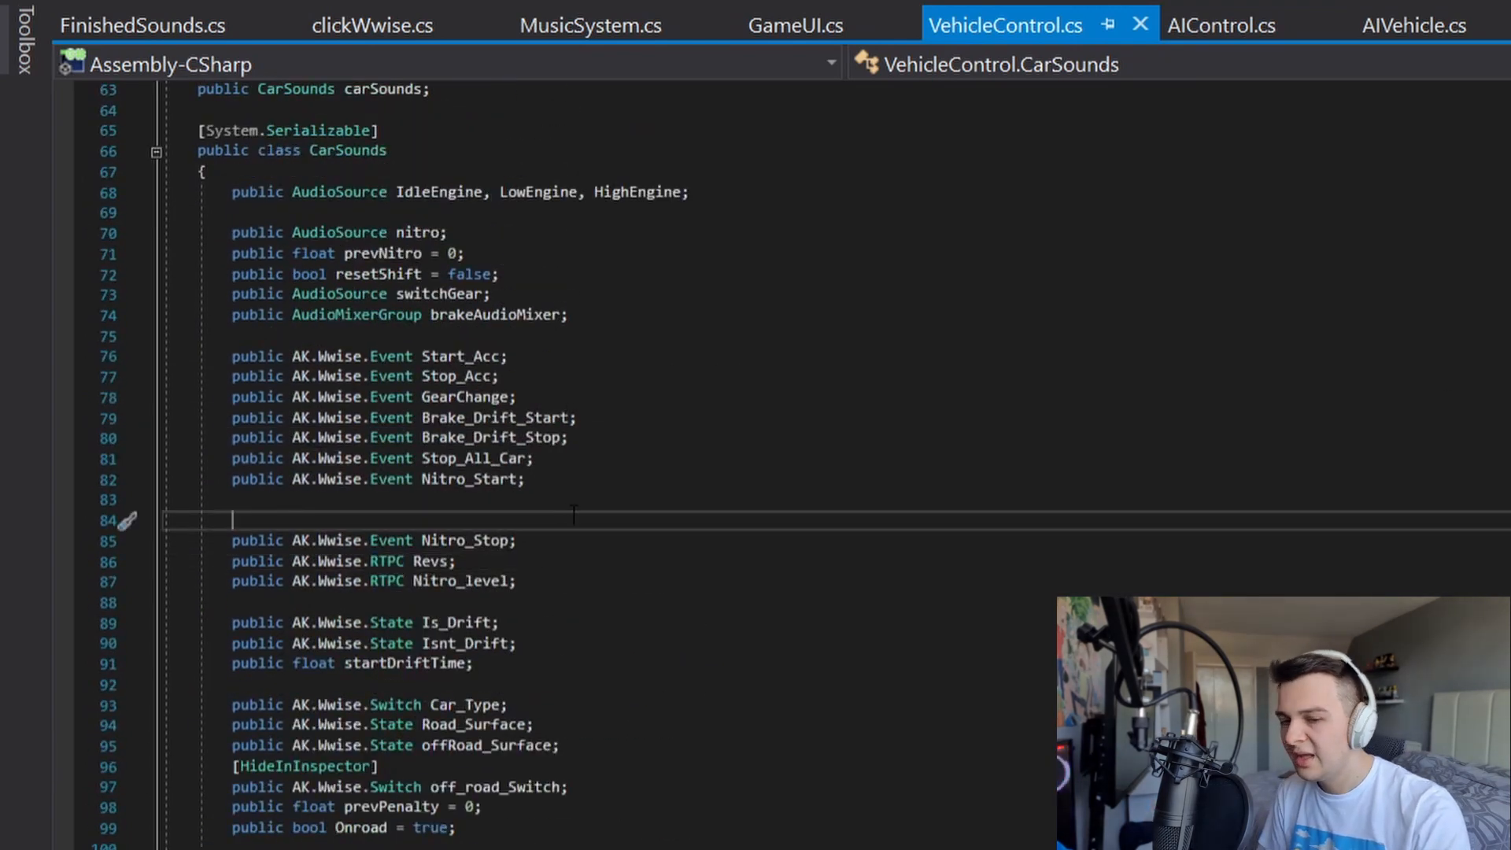
scroll(496, 529, down, 20)
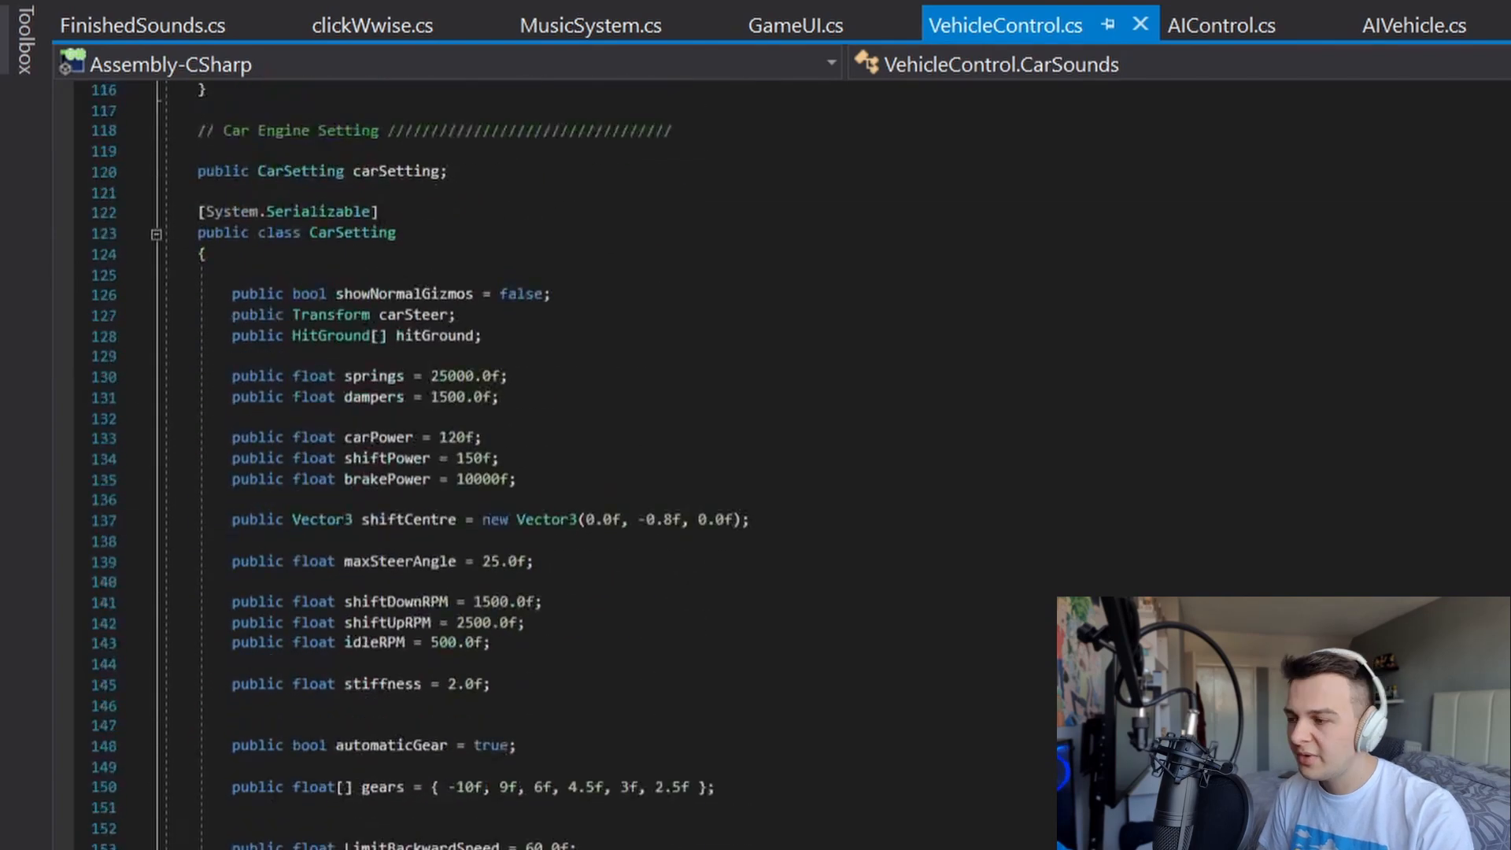
scroll(708, 464, down, 19)
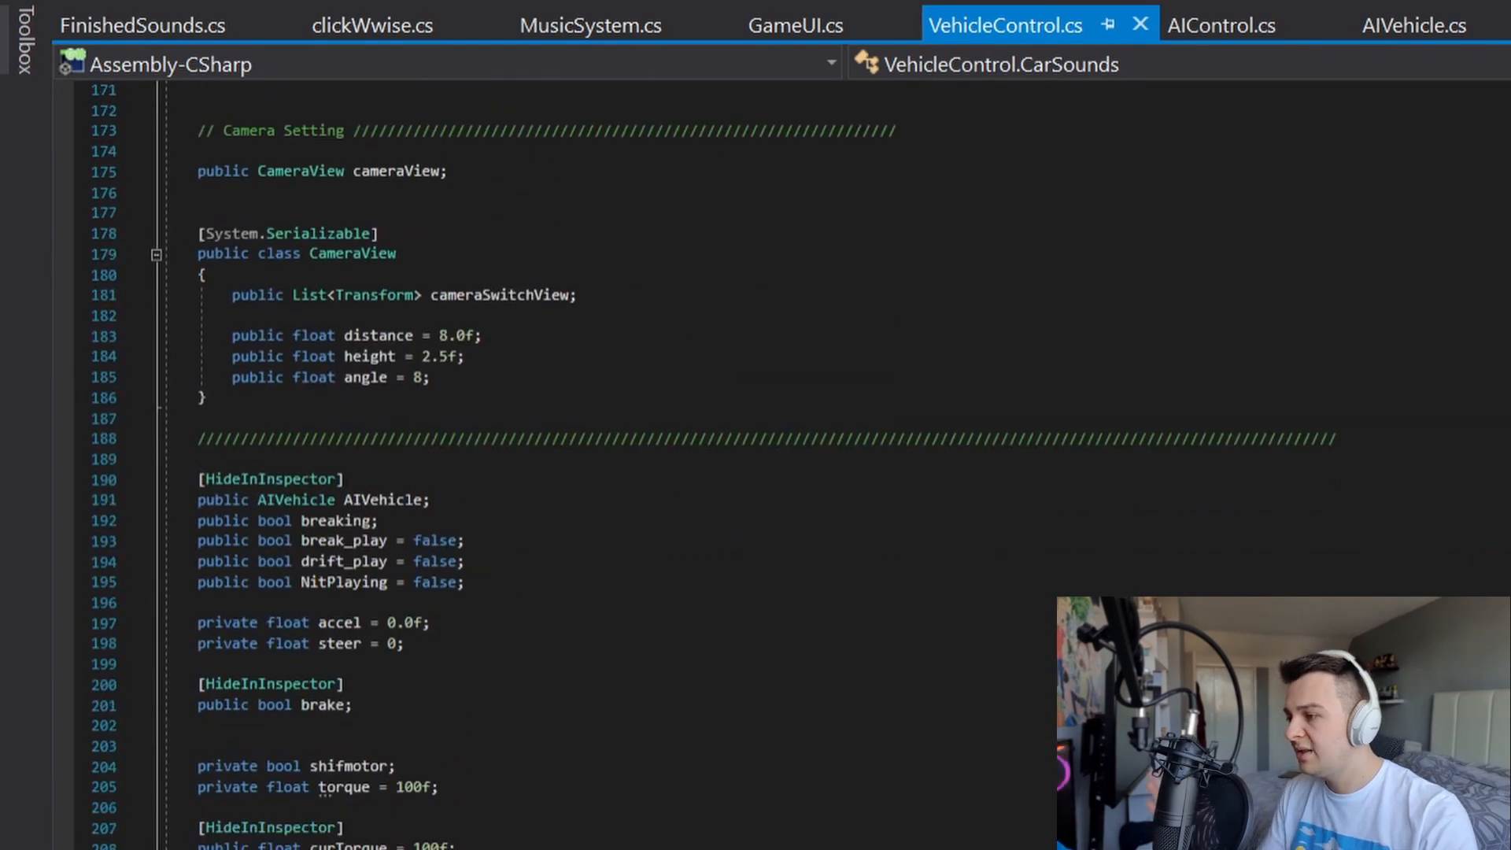
scroll(551, 464, down, 20)
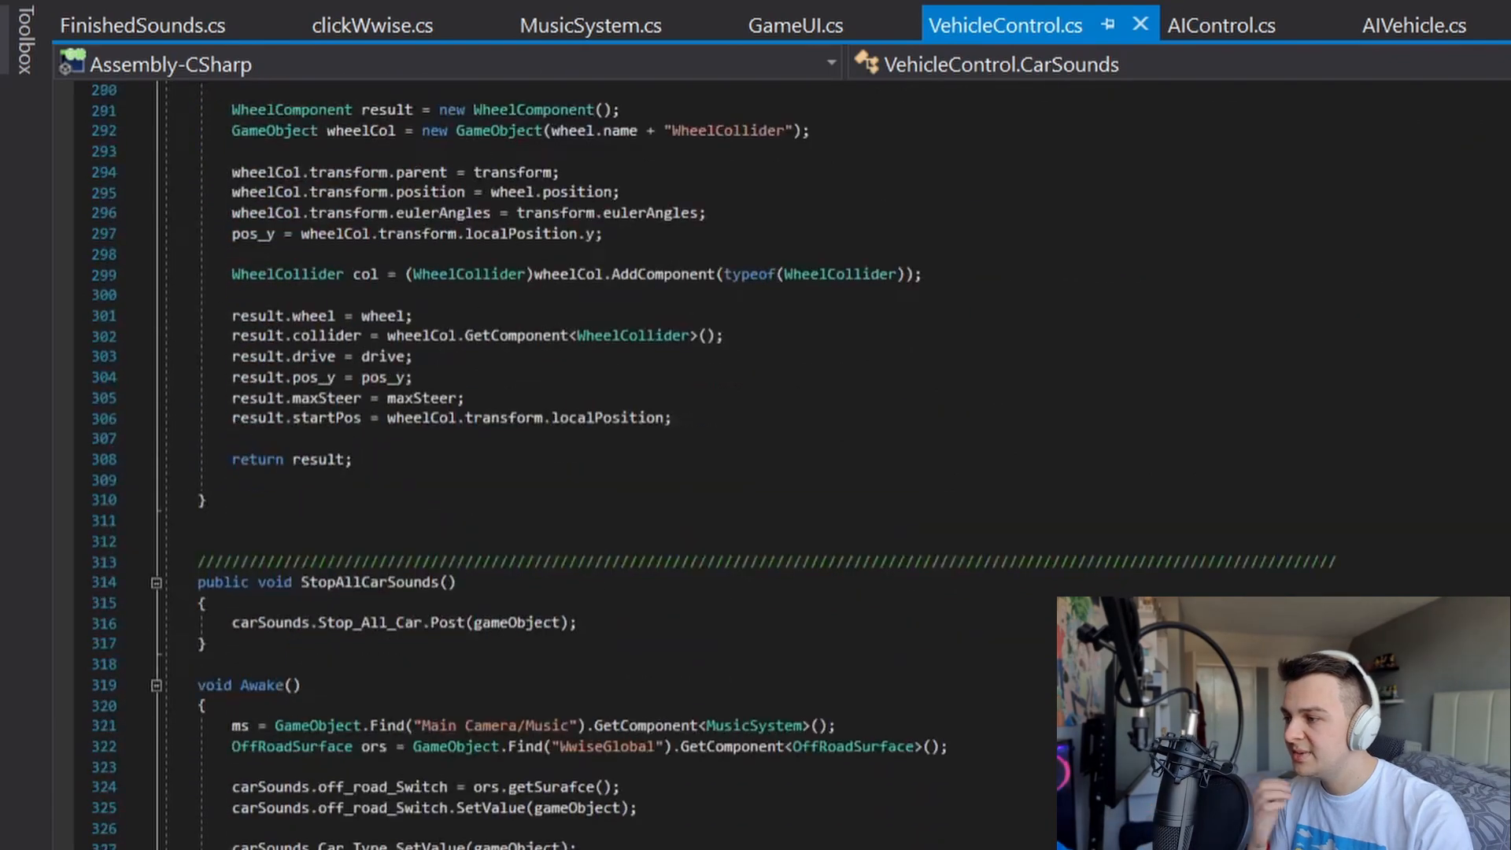
scroll(551, 464, down, 4)
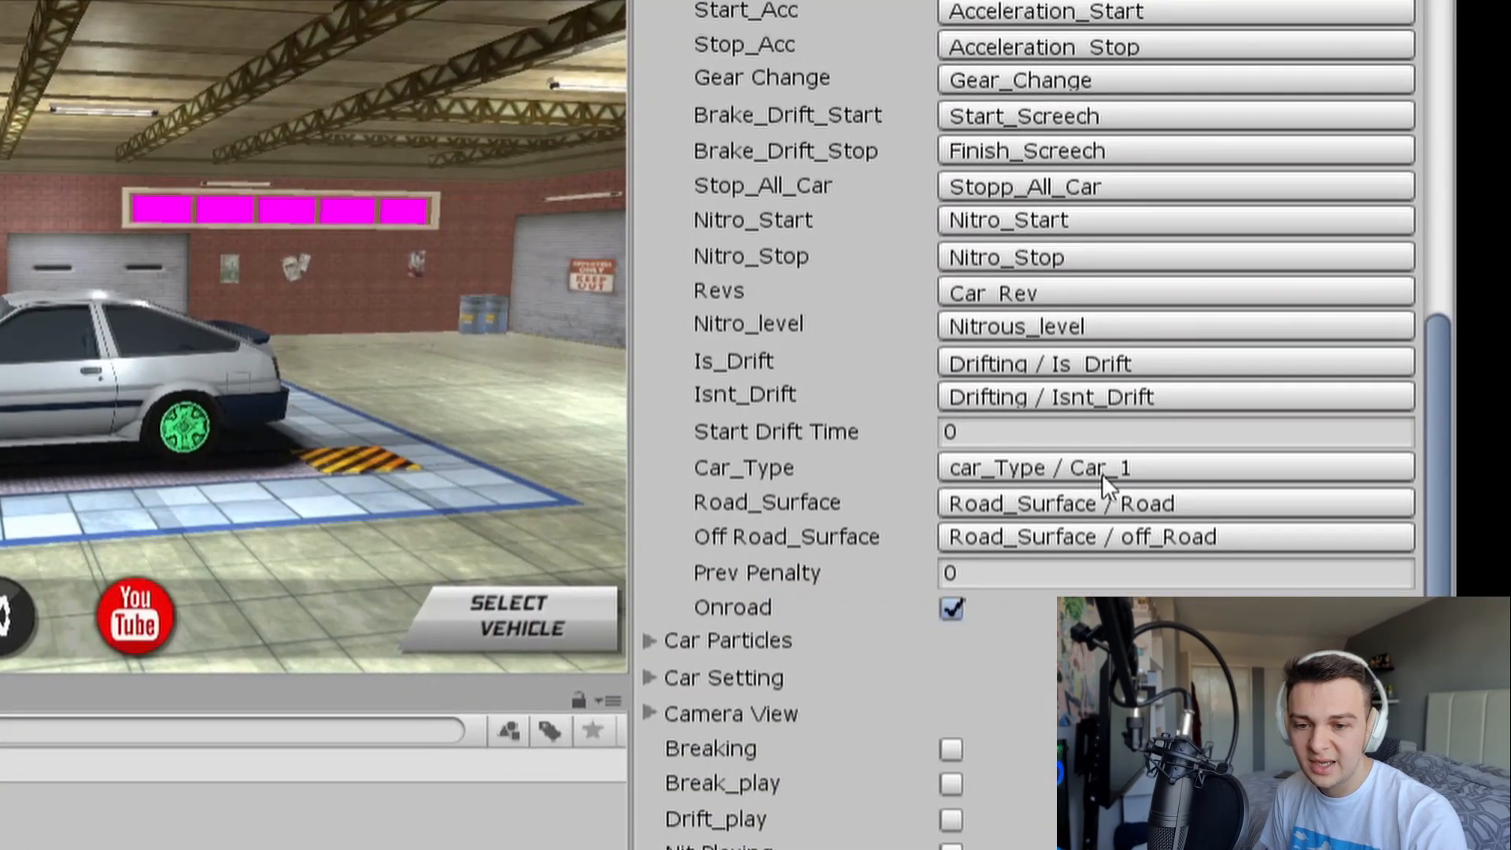
Return to Unity and view the car_Type switches available for the prefab's Car_Type property, leaving the assignment as it is
click(1102, 471)
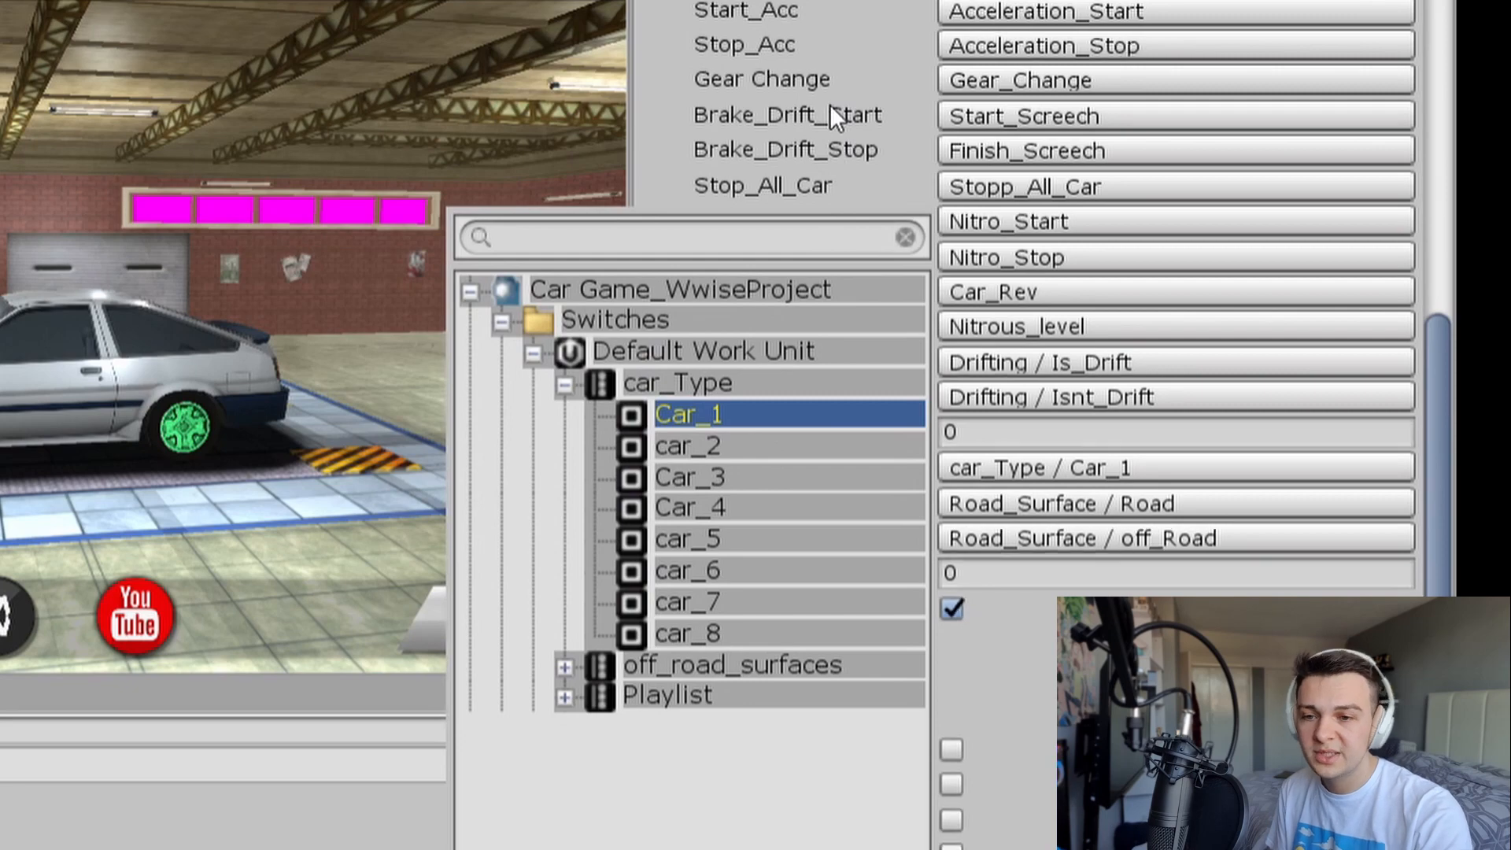
click(811, 126)
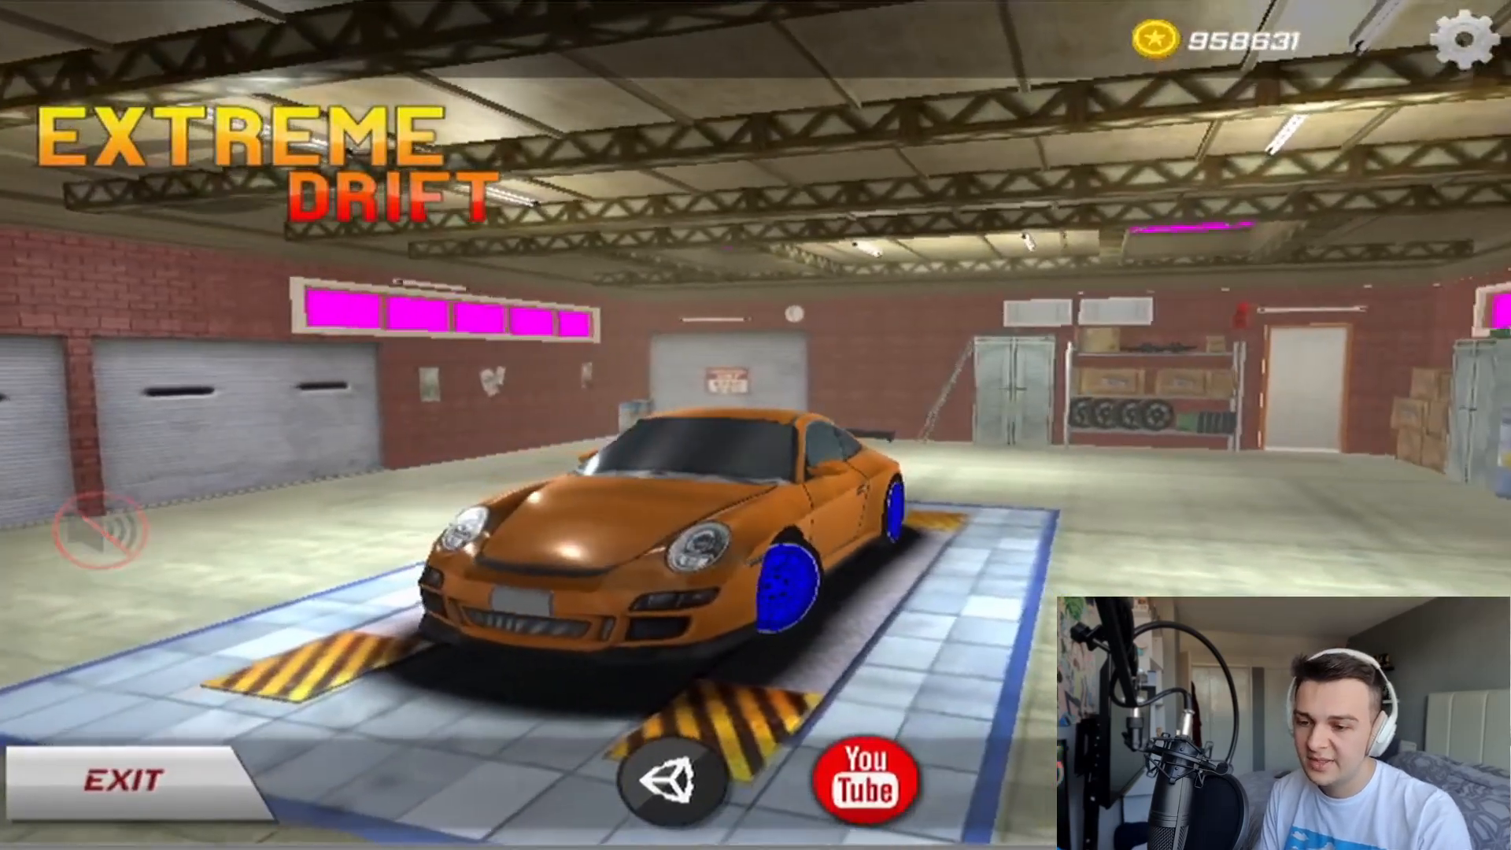
In the running game, proceed with the orange car through vehicle selection, choose Track 1, and start the race
click(1368, 777)
click(1368, 778)
drag(1297, 472, 410, 471)
drag(884, 428, 1101, 614)
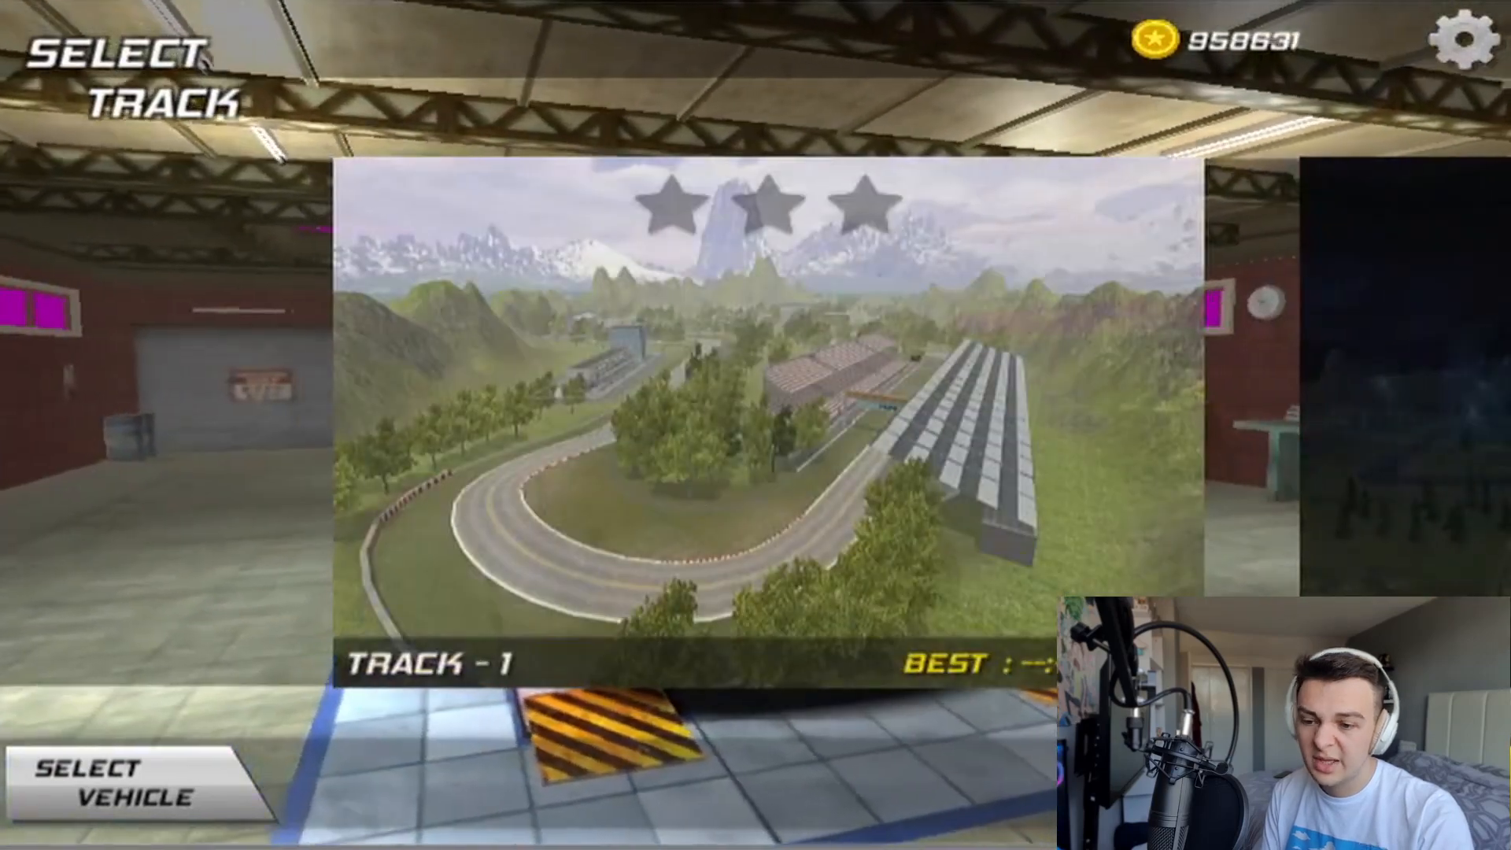
click(1118, 629)
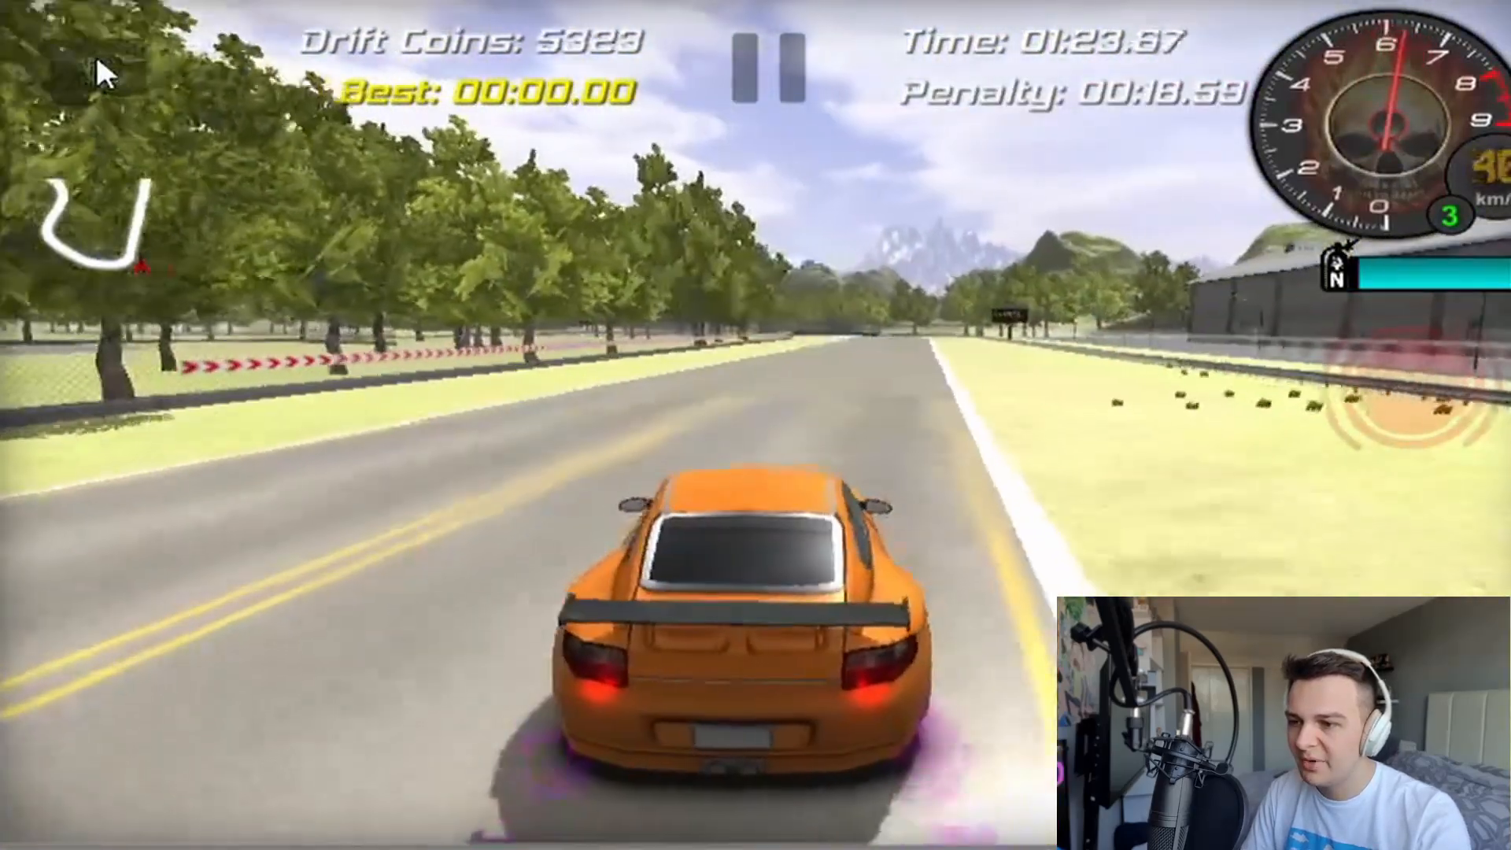
Change the race camera to the wheel view and the bonnet view while driving along the straight and into the left bend
click(82, 49)
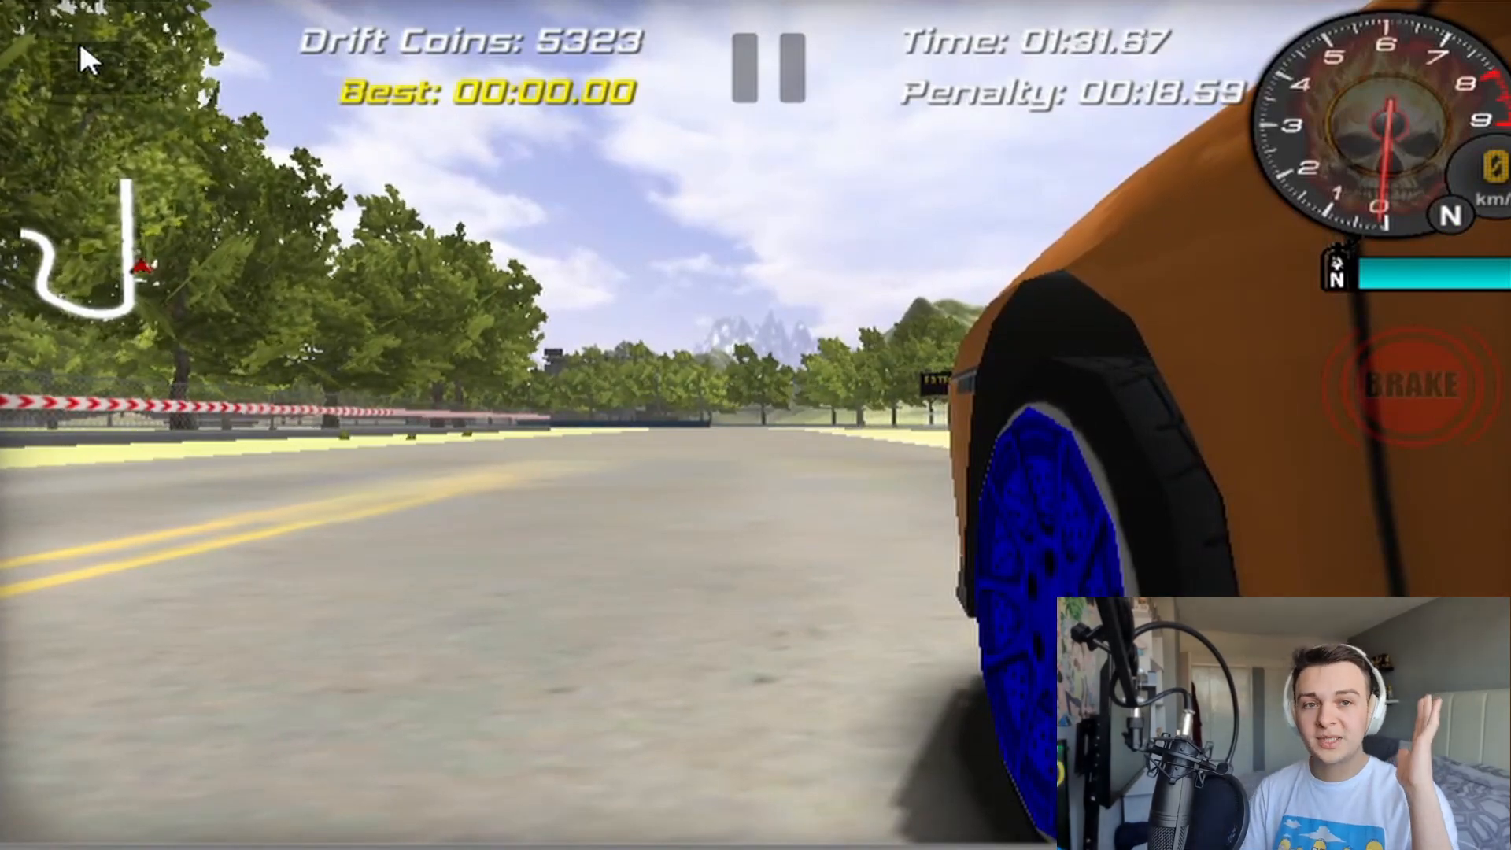
key(Up)
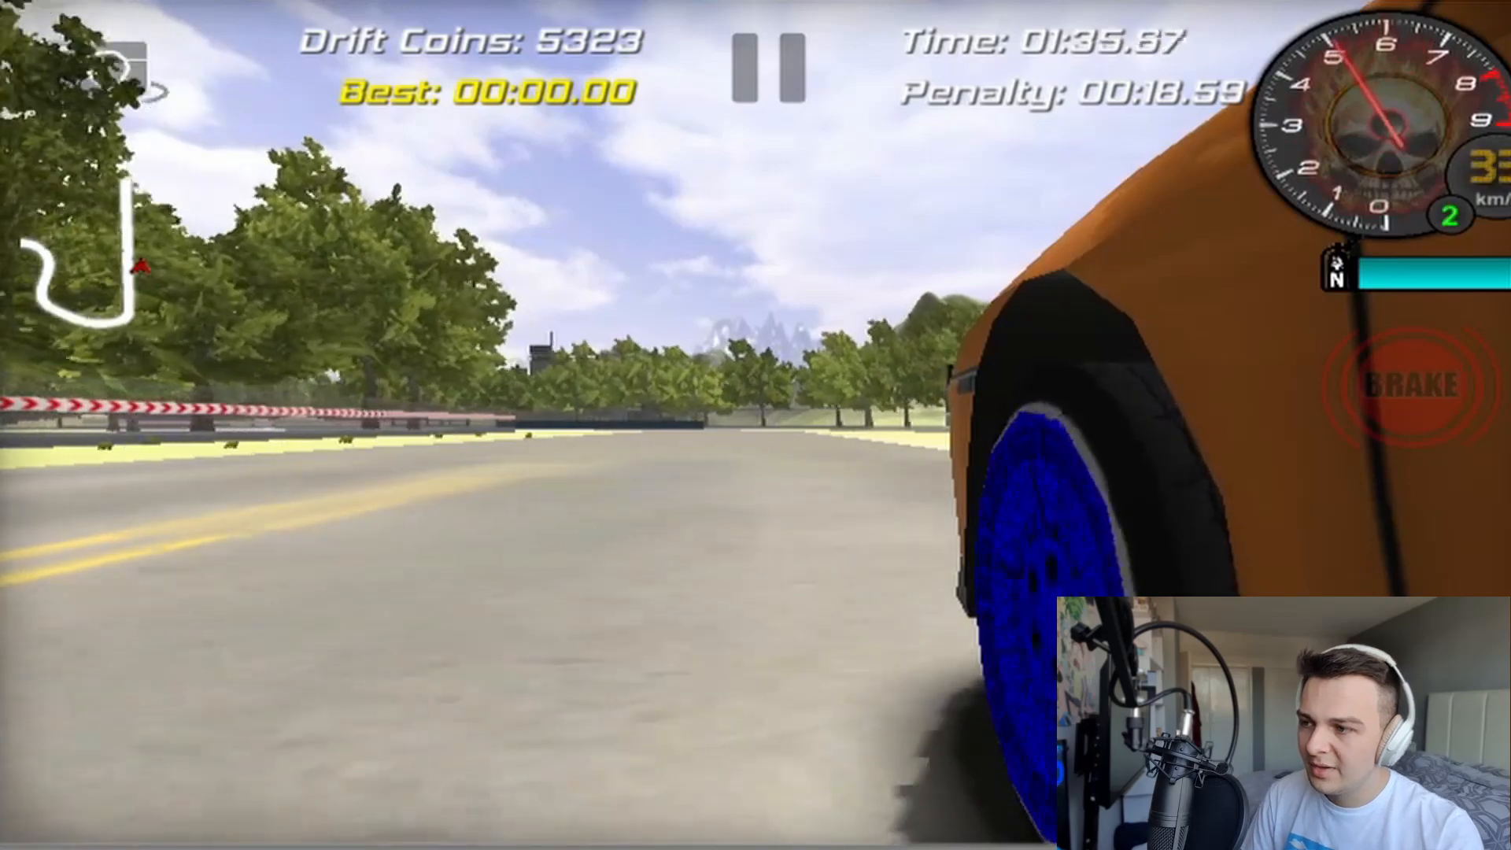
click(77, 82)
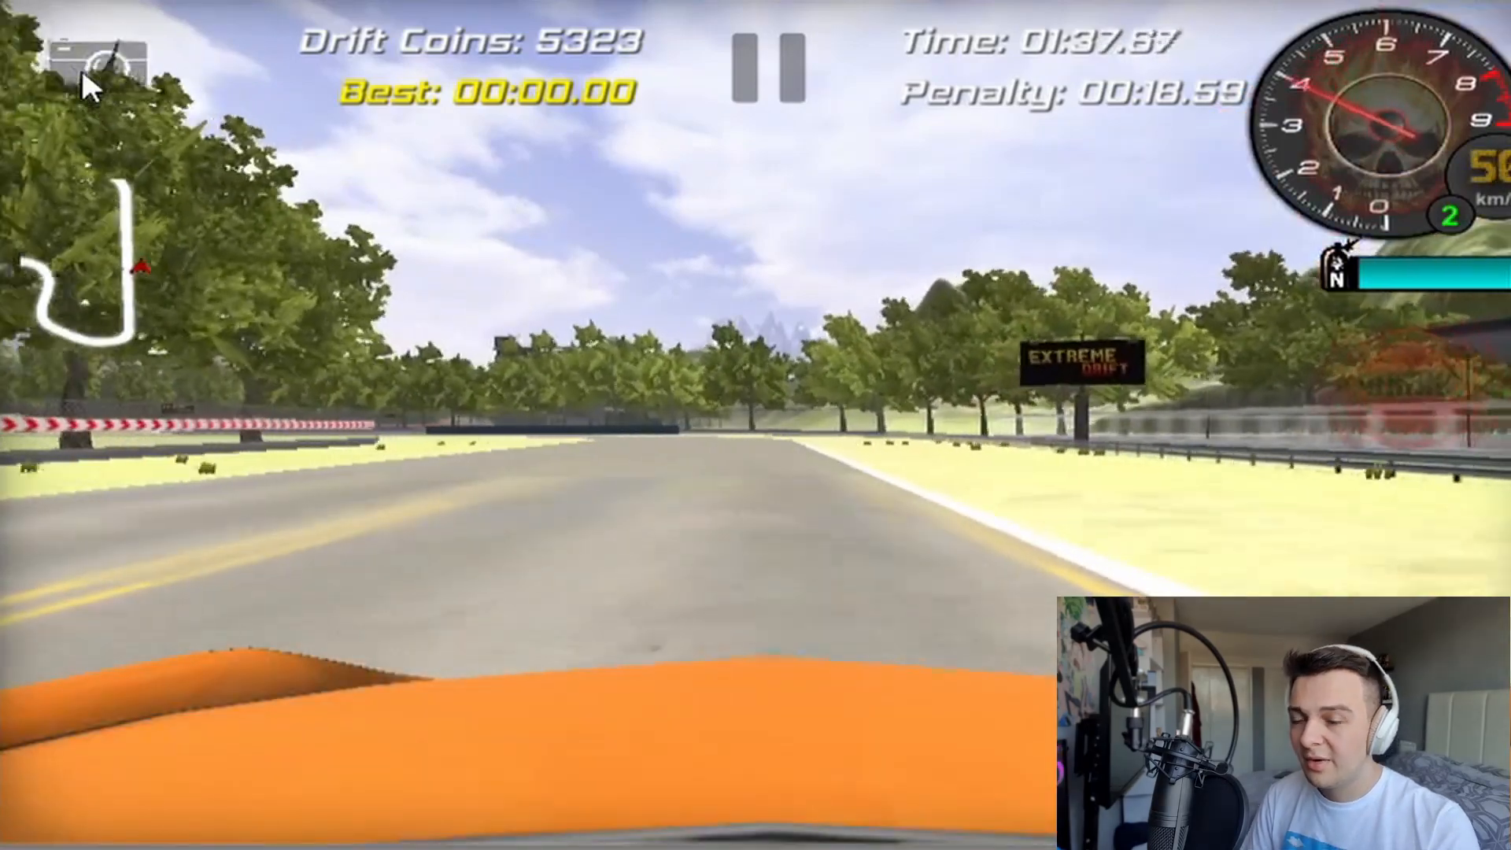
key(Left)
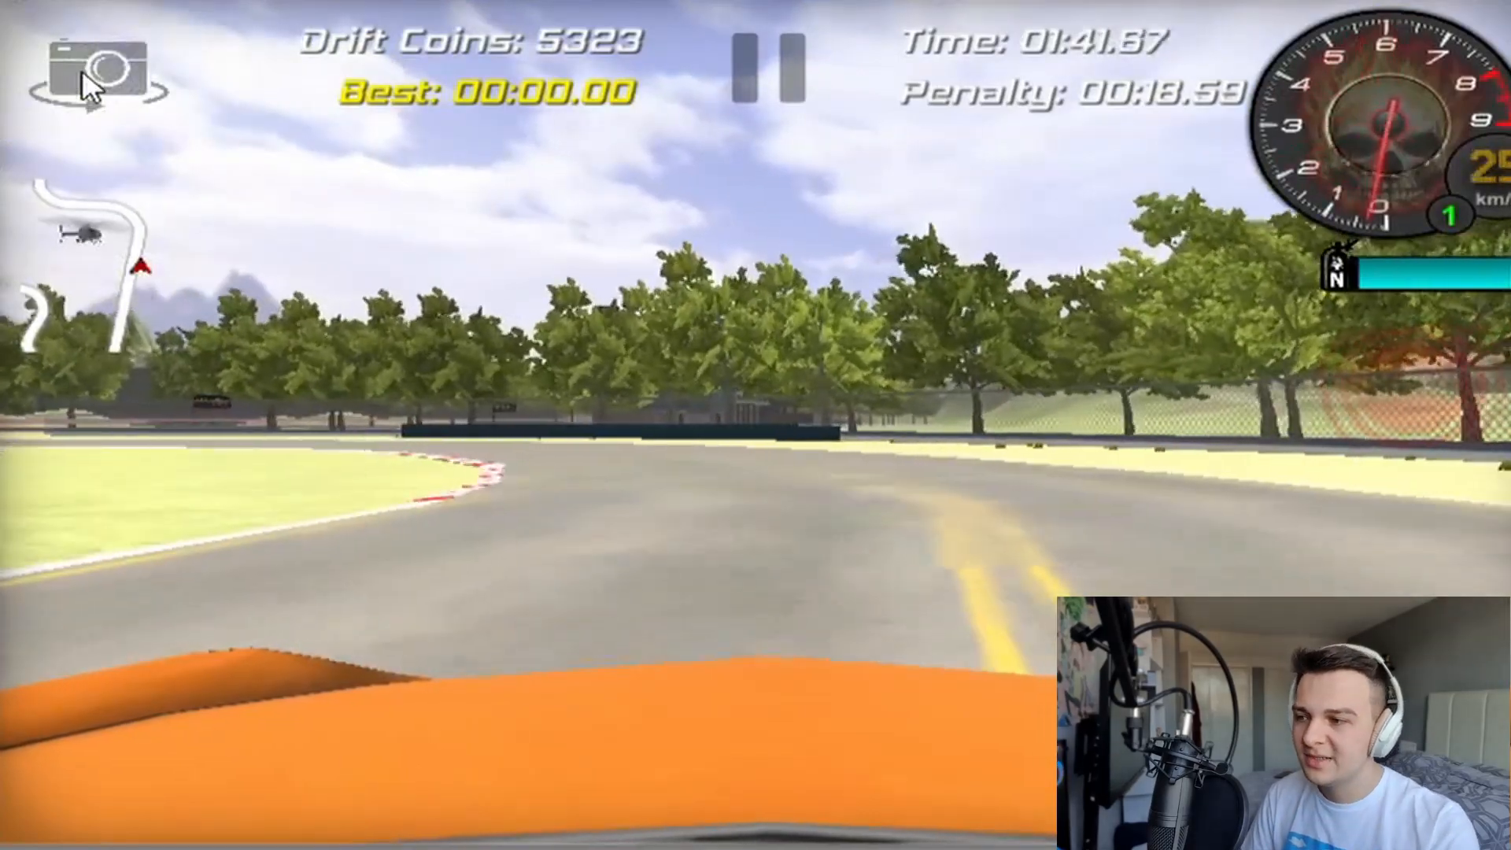
key(Up)
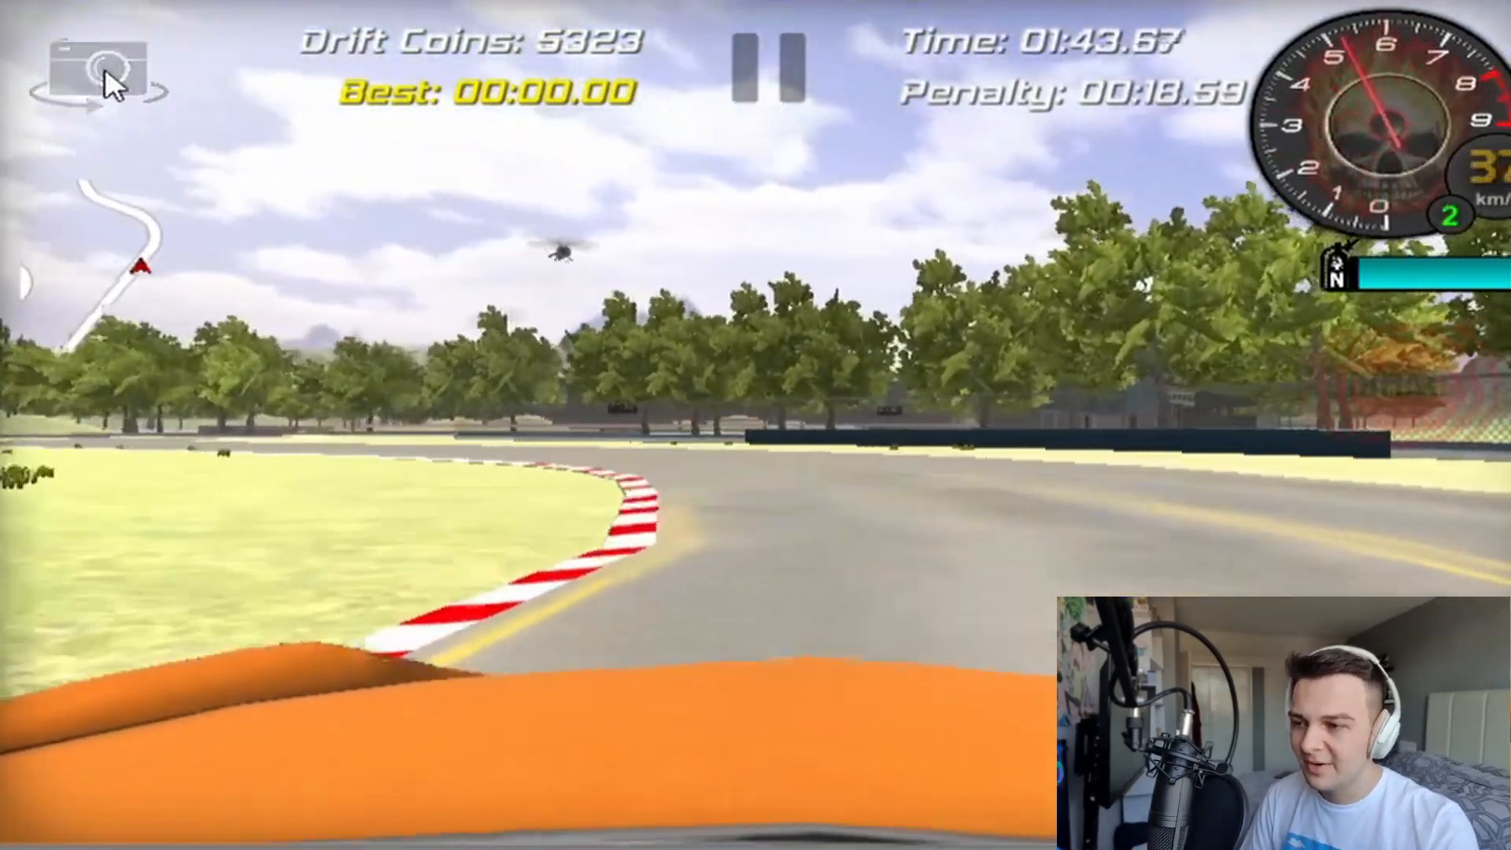
Change to the distant external camera view while steering and accelerating the car out of the left bend
click(102, 69)
key(Left)
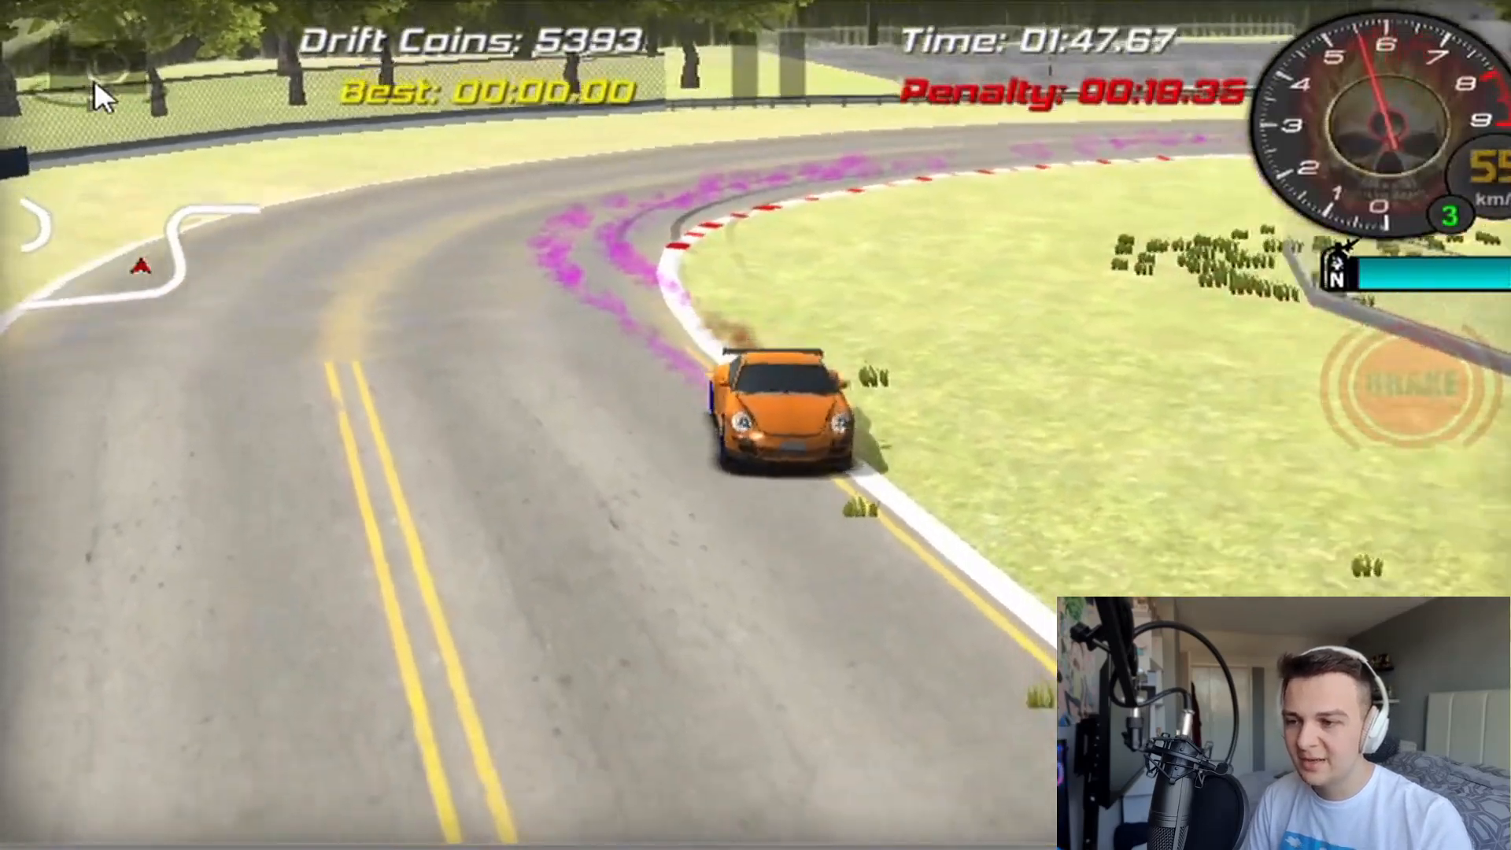
click(95, 79)
key(Up)
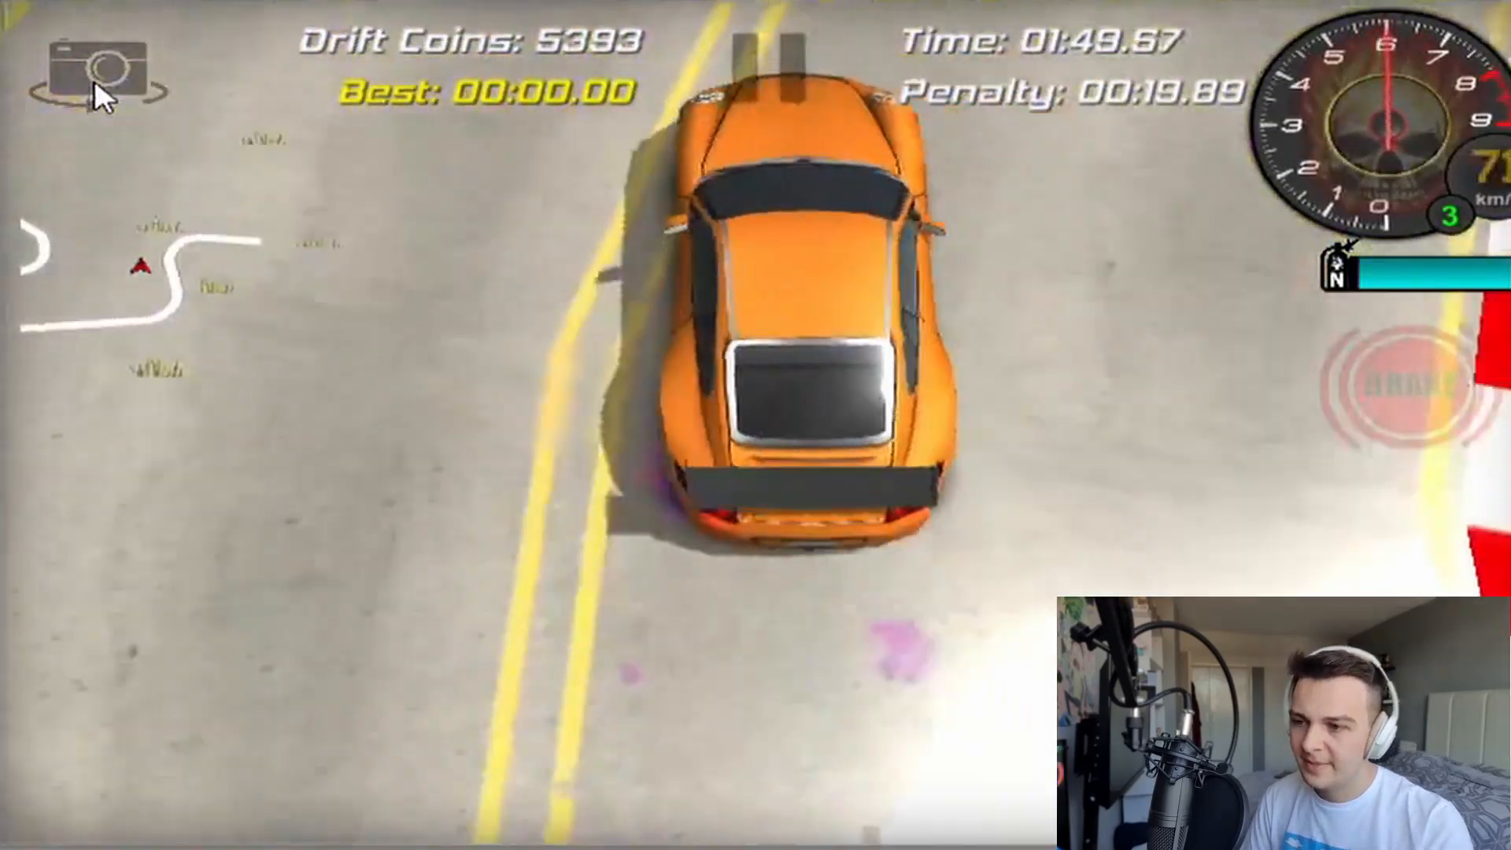
Drive and drift over the grass verge and road in the distant external view, and return to the rear chase camera
key(Left)
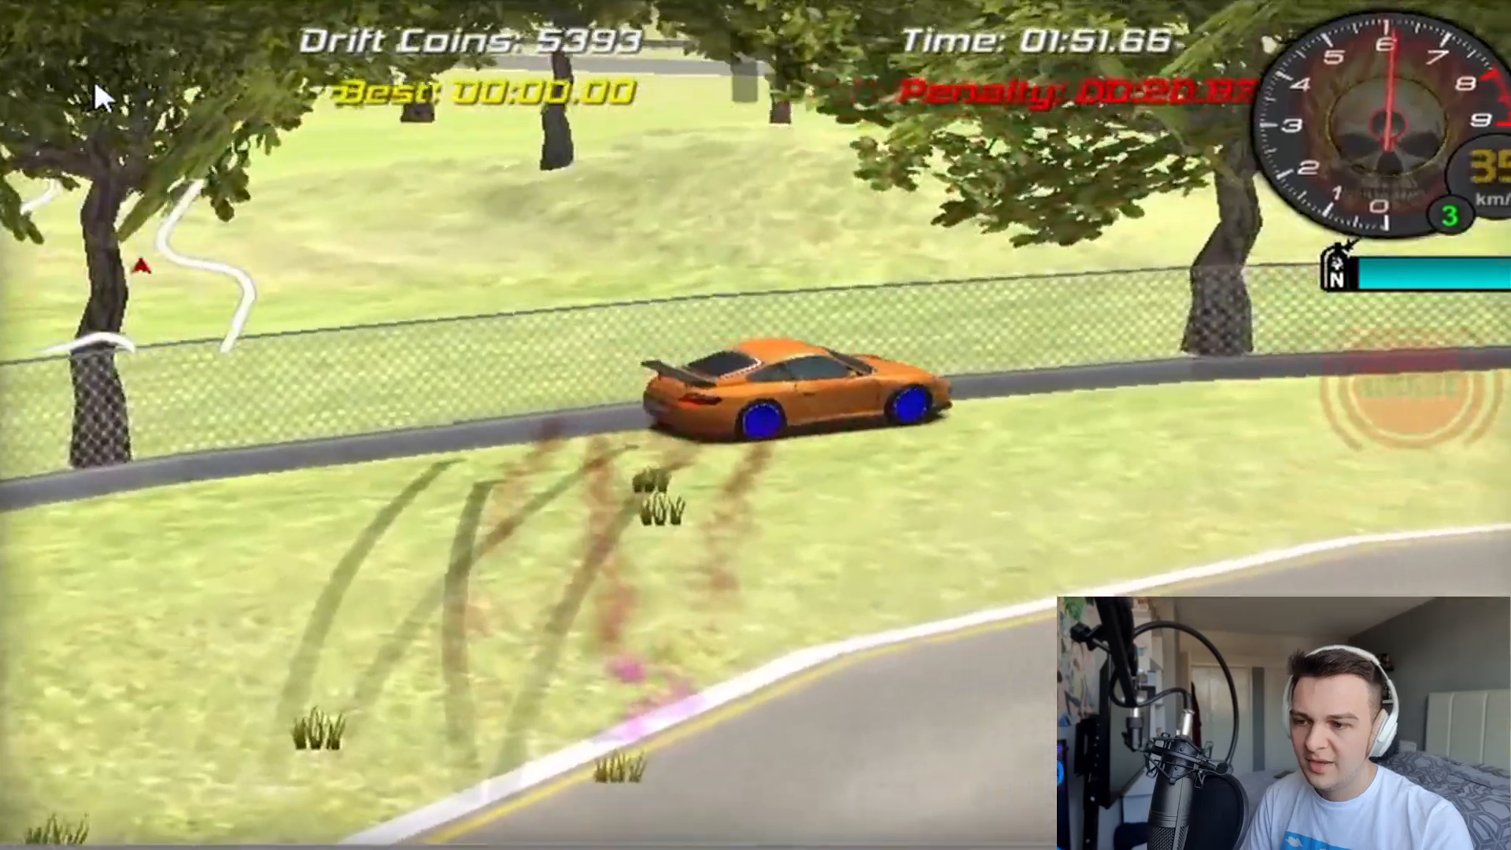
key(Up)
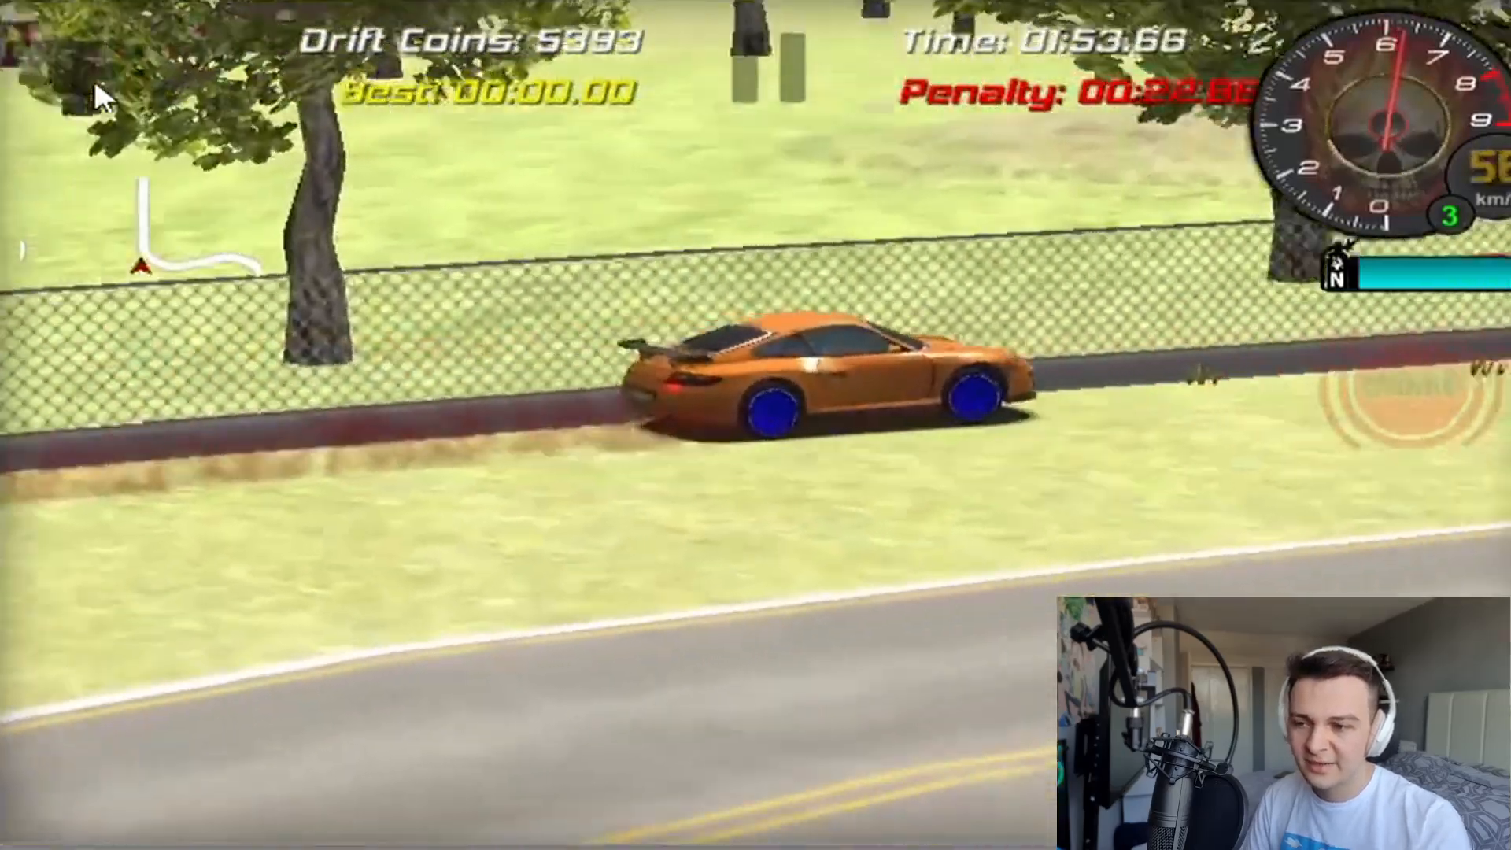
key(Right)
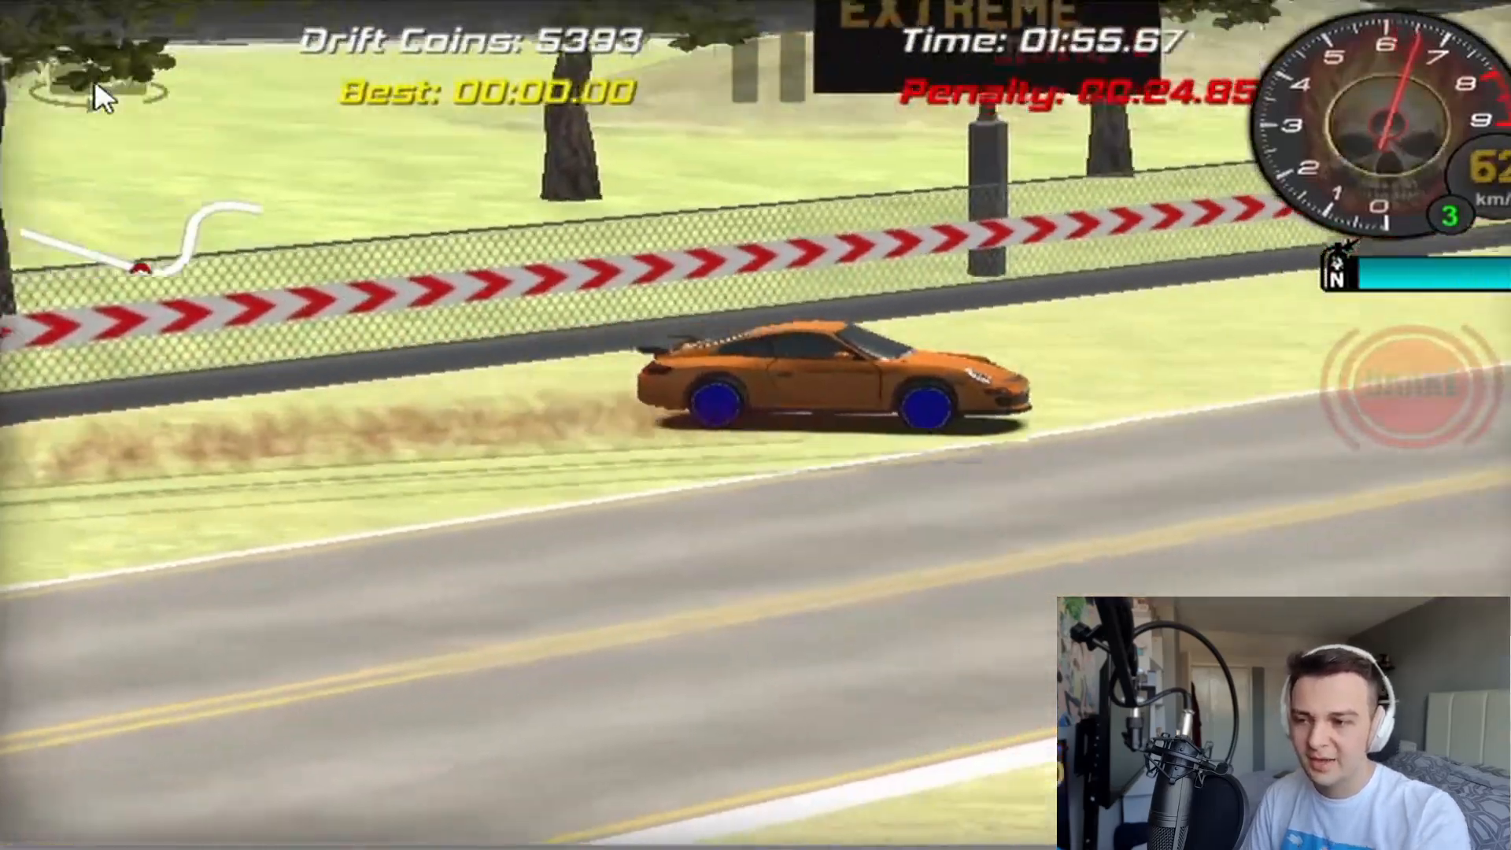
key(Left)
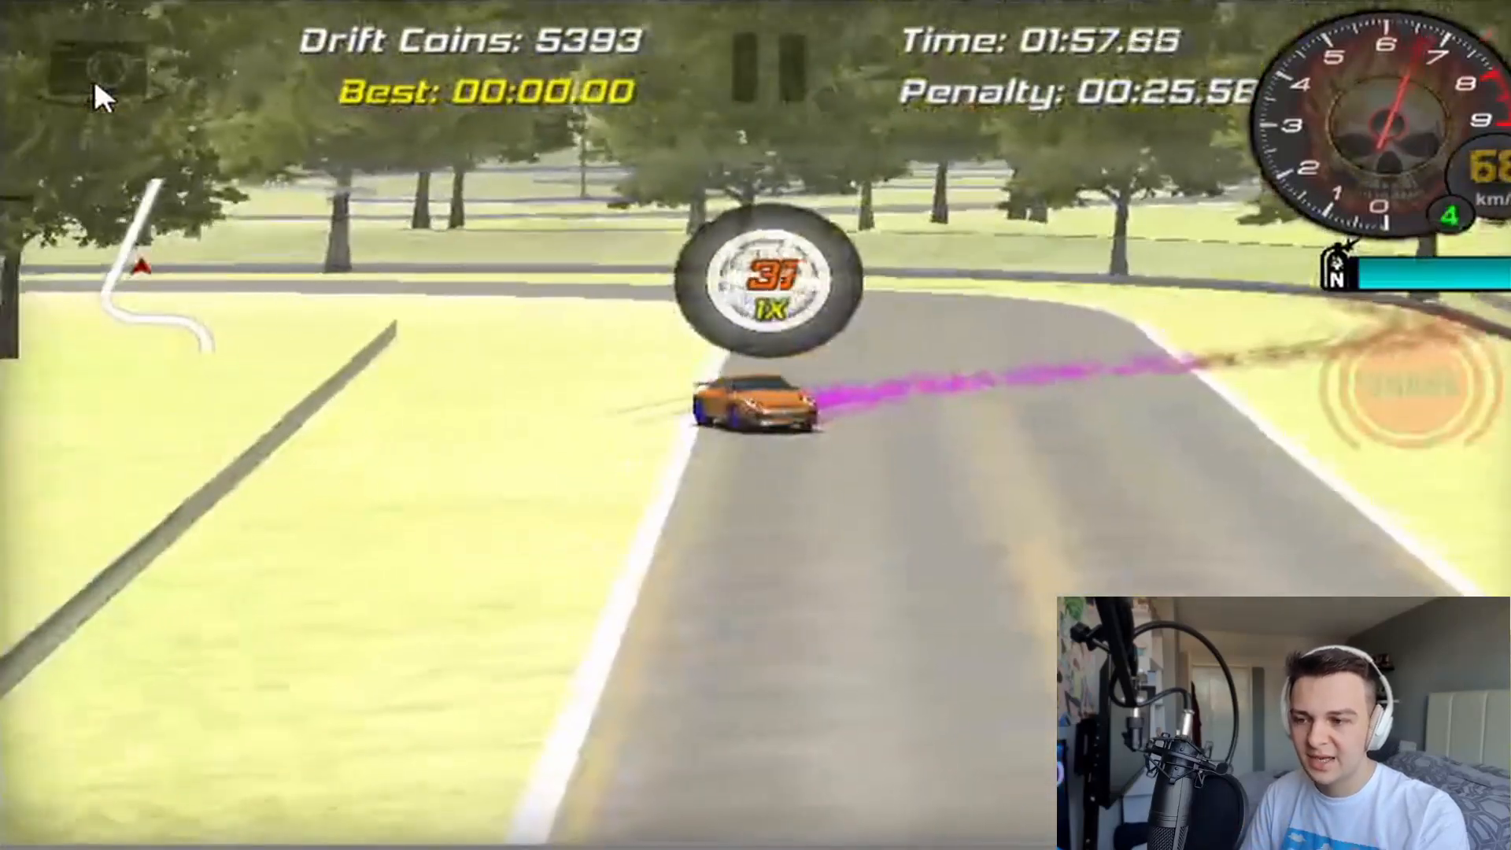
key(Up)
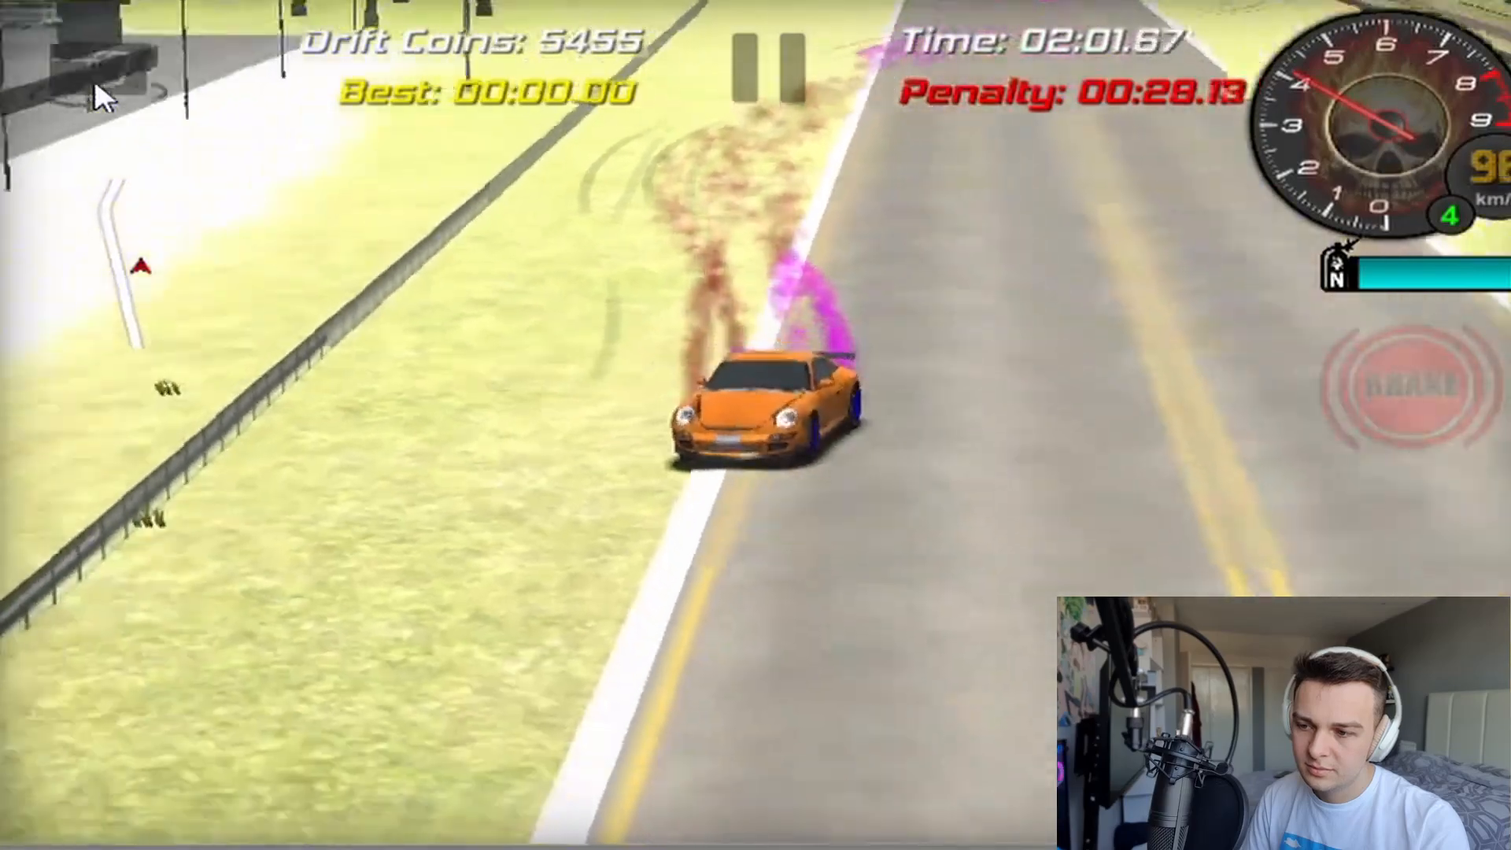
key(Left)
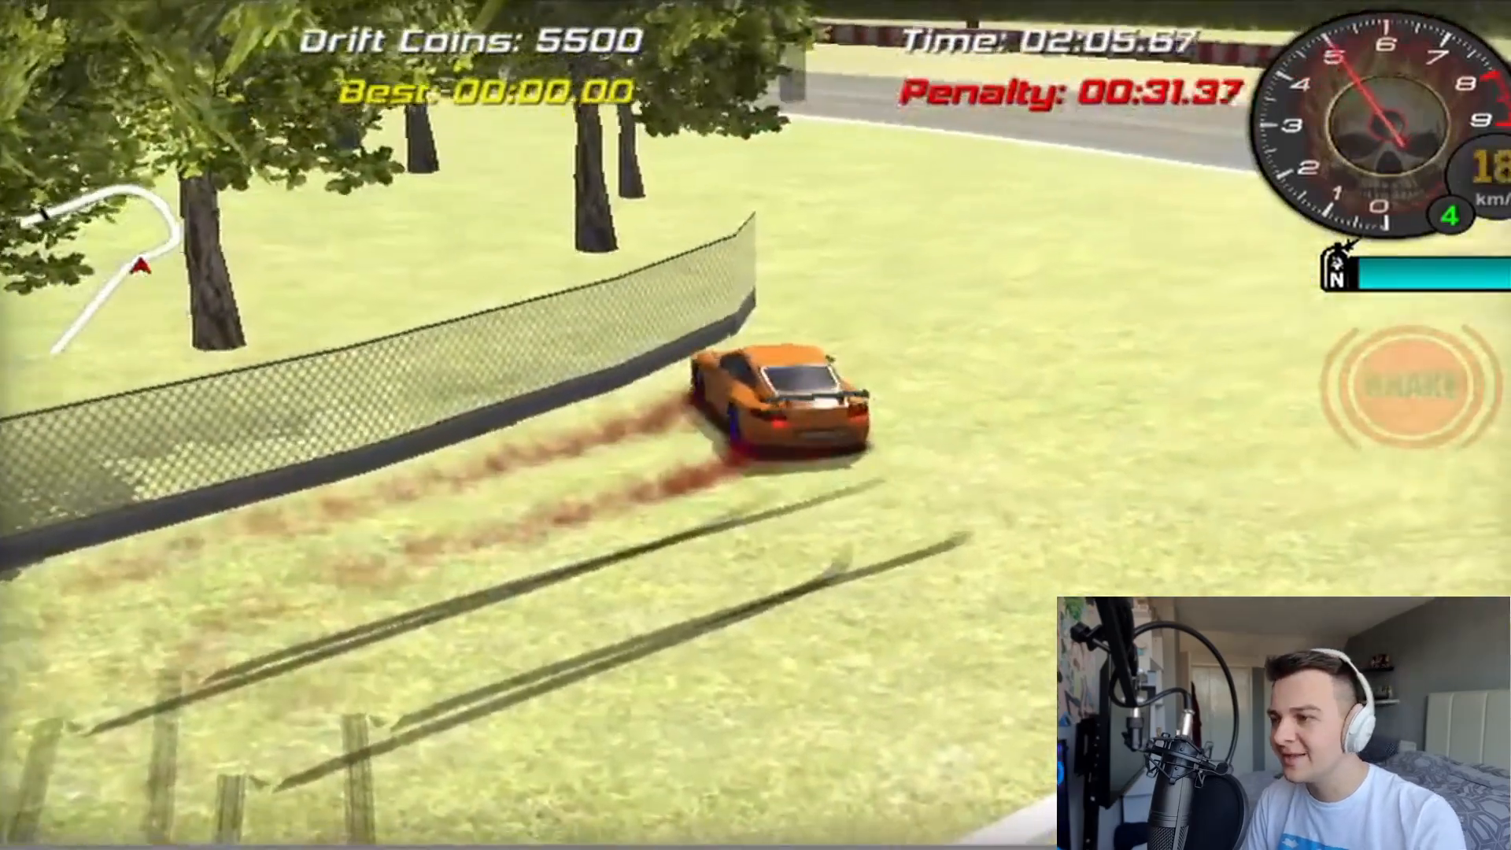
click(93, 79)
key(Left)
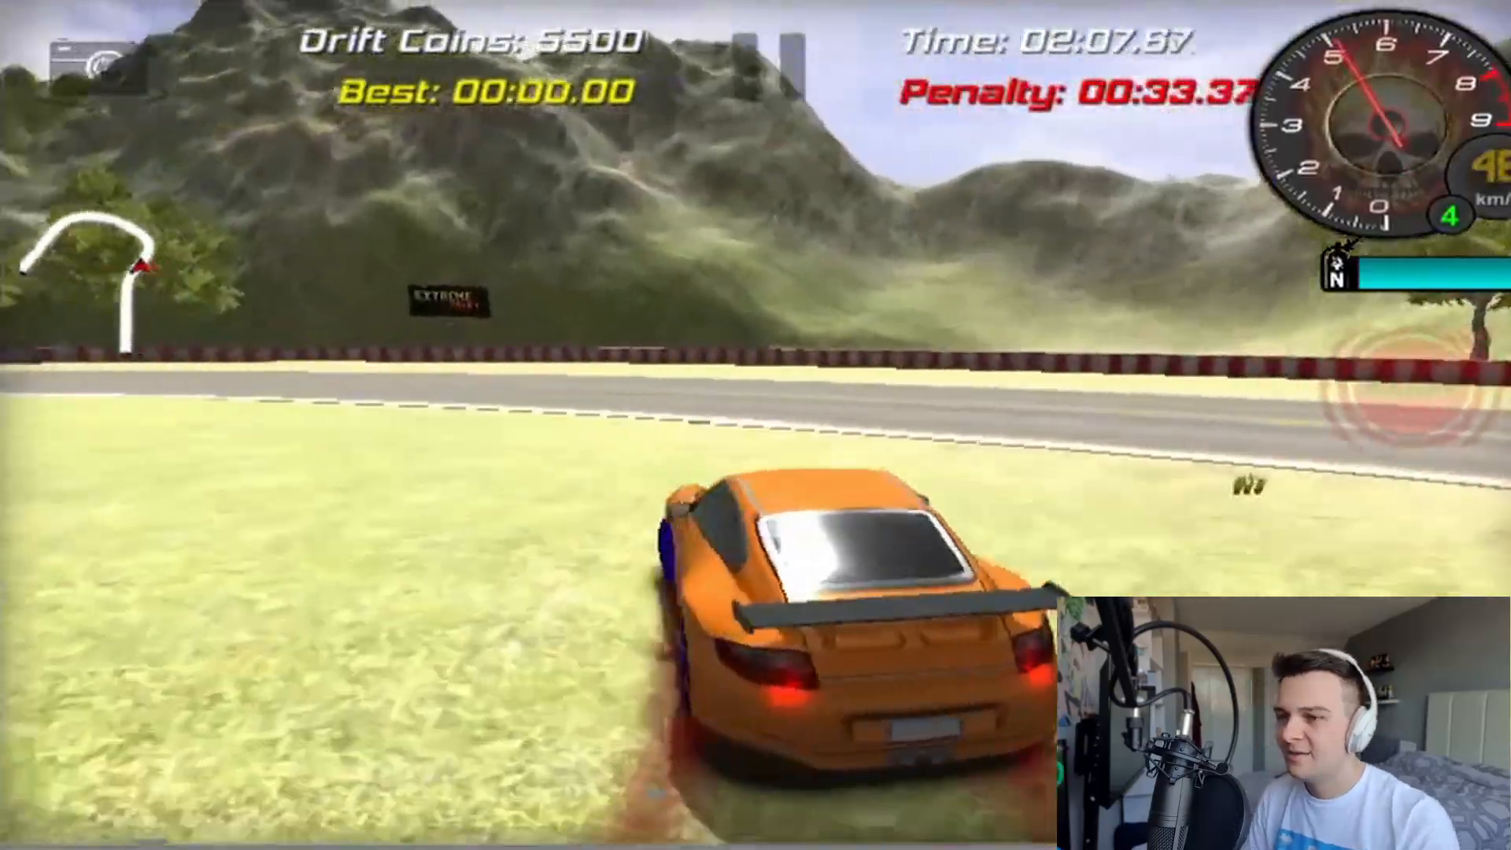